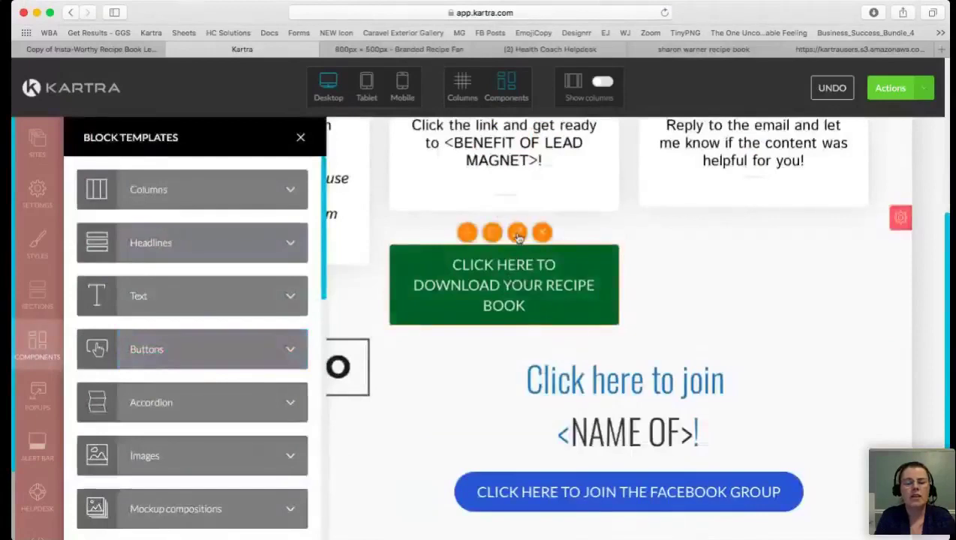
Step: Examine the link settings of the green recipe book download button and close its configuration
{"action": "left_click", "coordinate": [518, 234]}
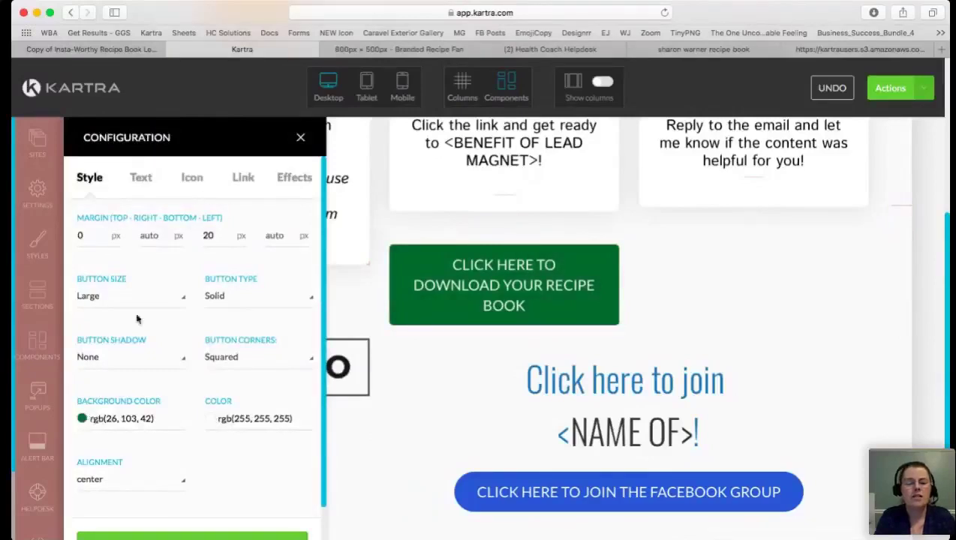
{"action": "left_click", "coordinate": [244, 178]}
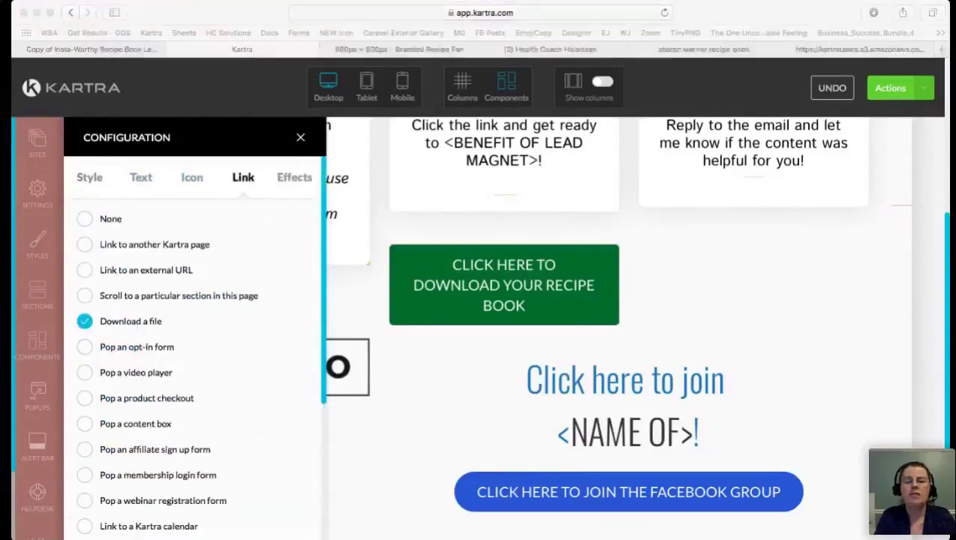
{"action": "key", "text": "super+Tab"}
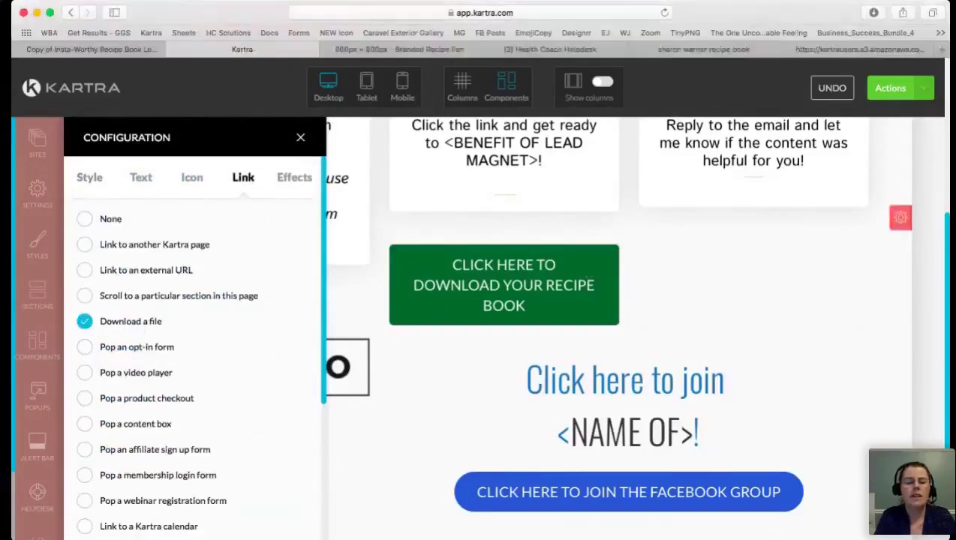
{"action": "key", "text": "super+Tab"}
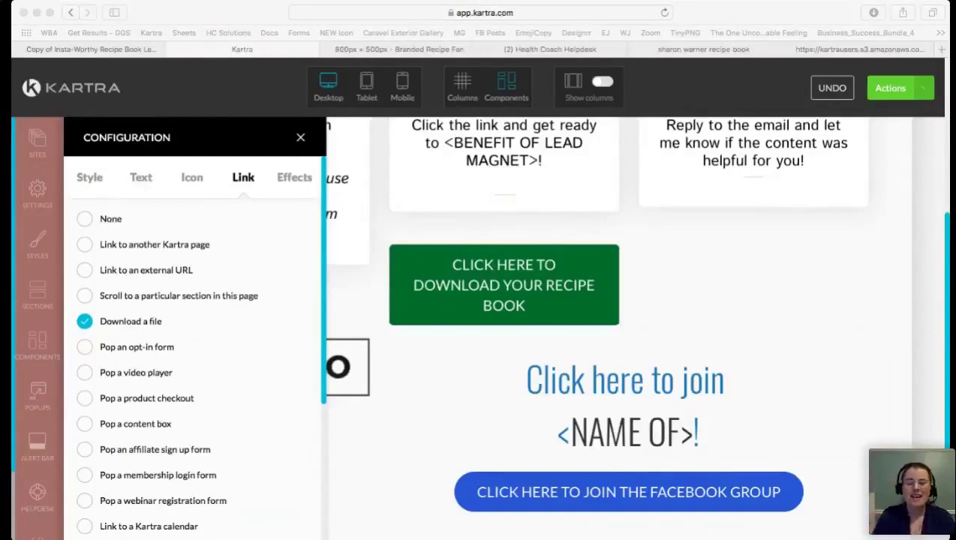
{"action": "left_click", "coordinate": [842, 268]}
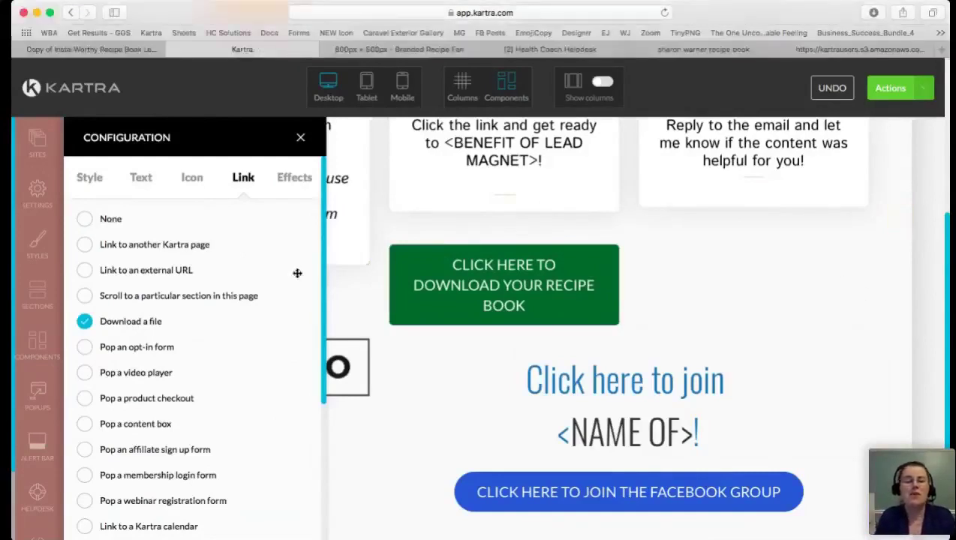
{"action": "left_click", "coordinate": [300, 138]}
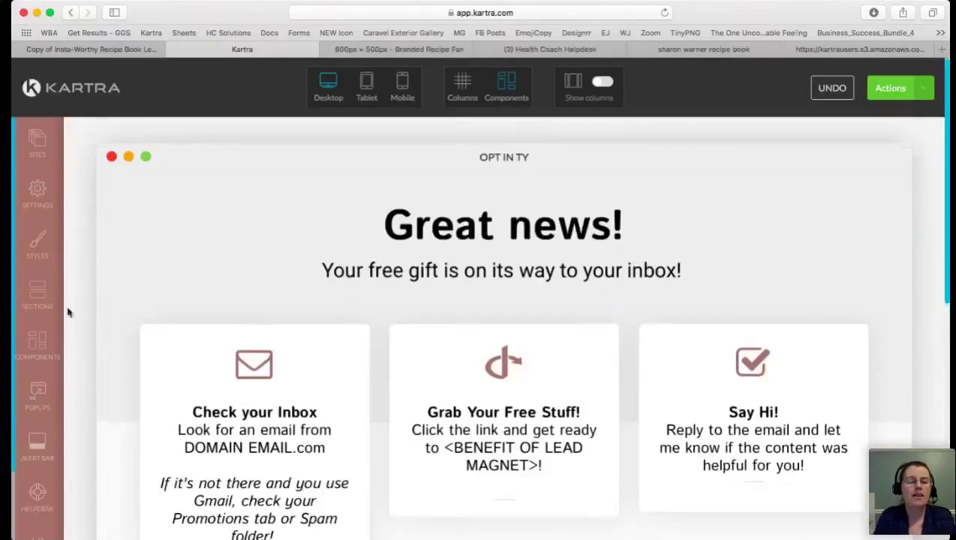
Step: Exit the page editor and return to the list of pages
{"action": "left_click", "coordinate": [879, 88]}
{"action": "left_click", "coordinate": [839, 230]}
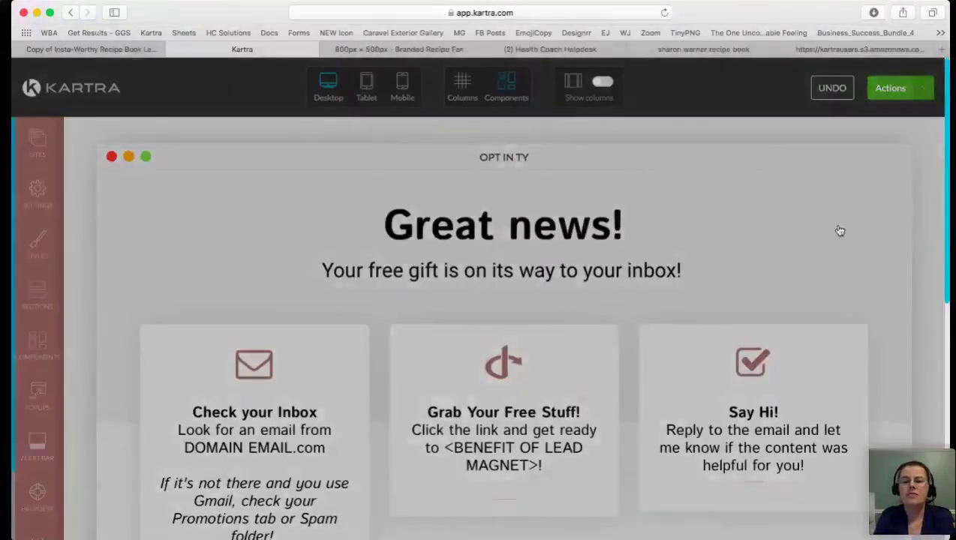
{"action": "left_click", "coordinate": [599, 110]}
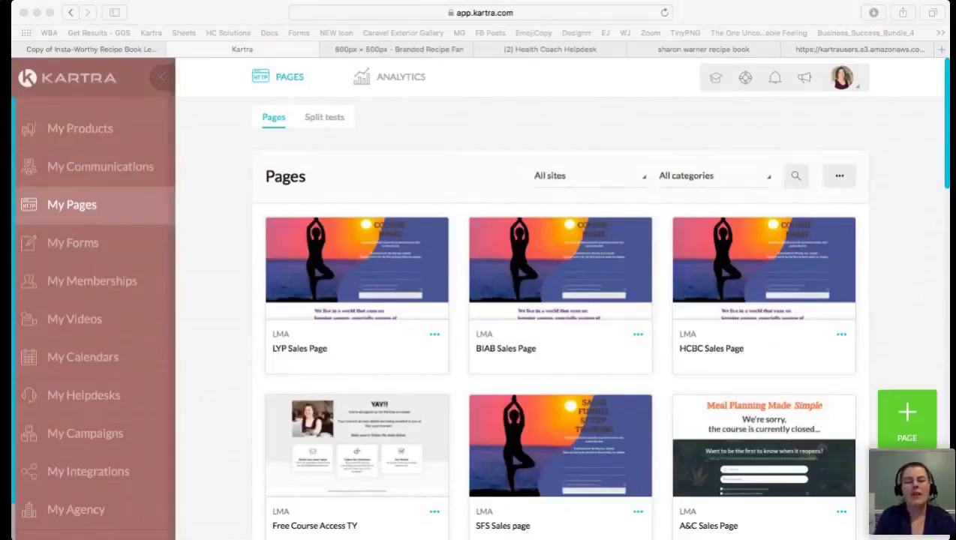
{"action": "left_click", "coordinate": [792, 146]}
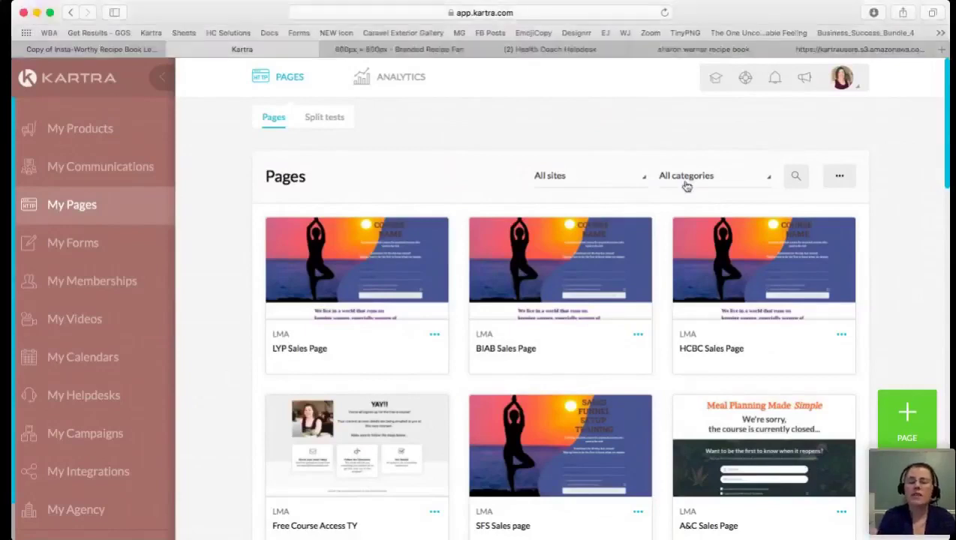
Step: Find the OPT IN TY page in the page list and open it for editing
{"action": "scroll", "coordinate": [590, 368], "scroll_direction": "down", "scroll_amount": 3}
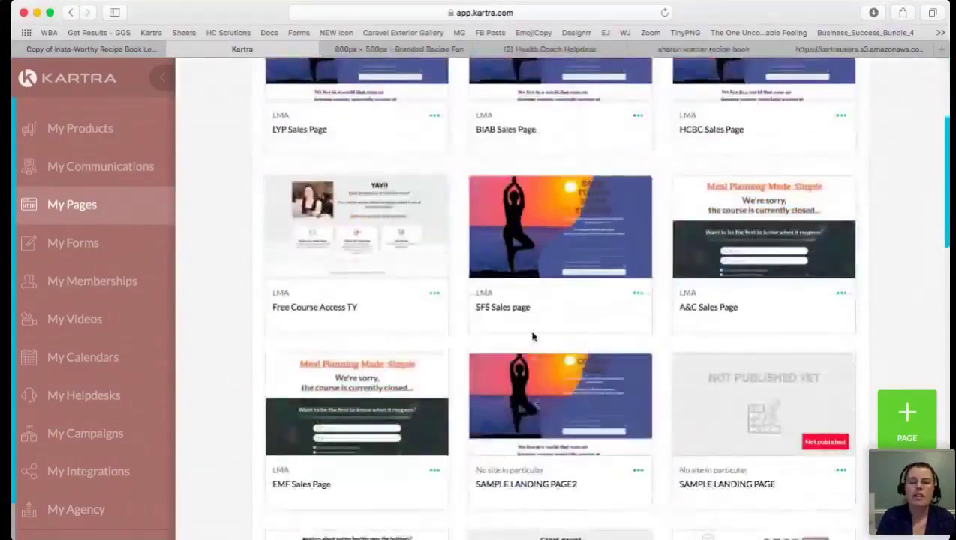
{"action": "scroll", "coordinate": [533, 338], "scroll_direction": "down", "scroll_amount": 2}
{"action": "scroll", "coordinate": [533, 338], "scroll_direction": "down", "scroll_amount": 2}
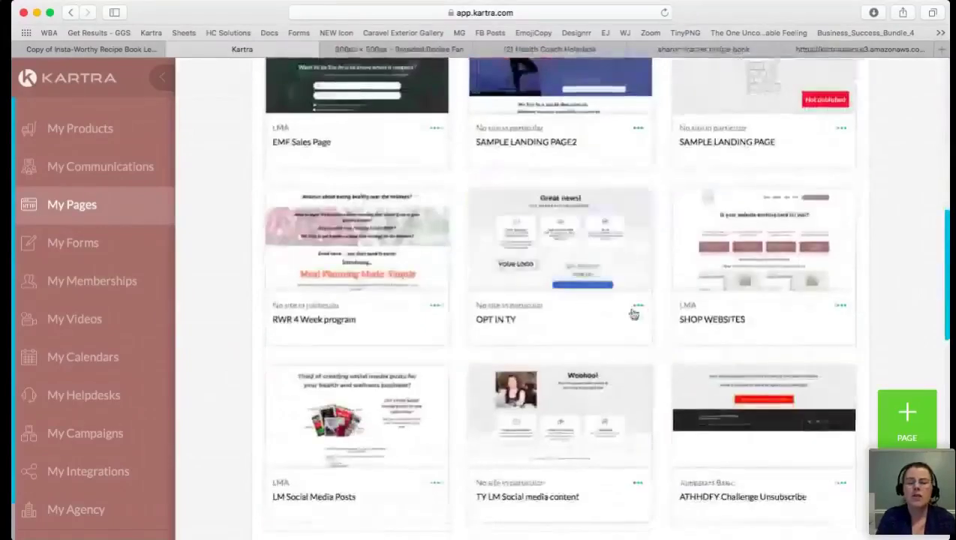
{"action": "left_click", "coordinate": [638, 308]}
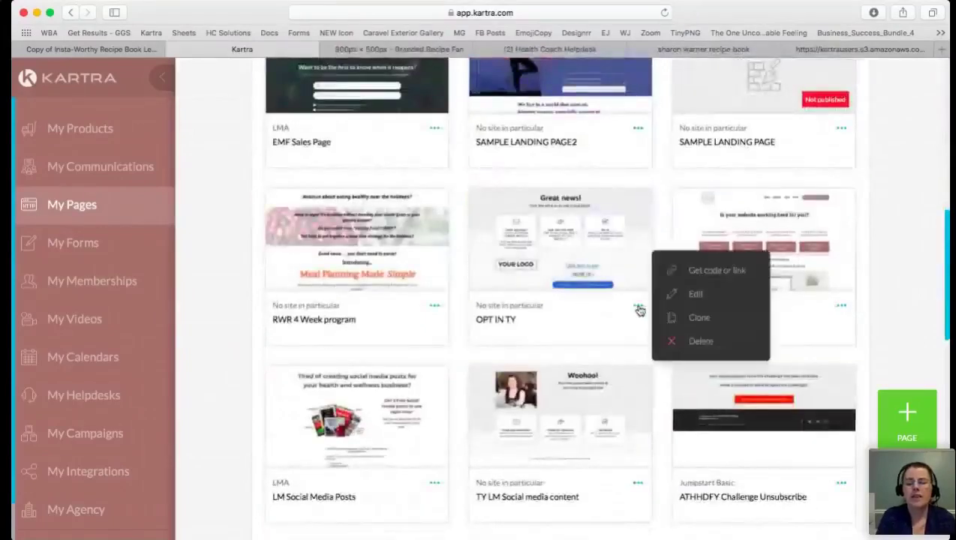
{"action": "left_click", "coordinate": [698, 294]}
{"action": "left_click", "coordinate": [681, 111]}
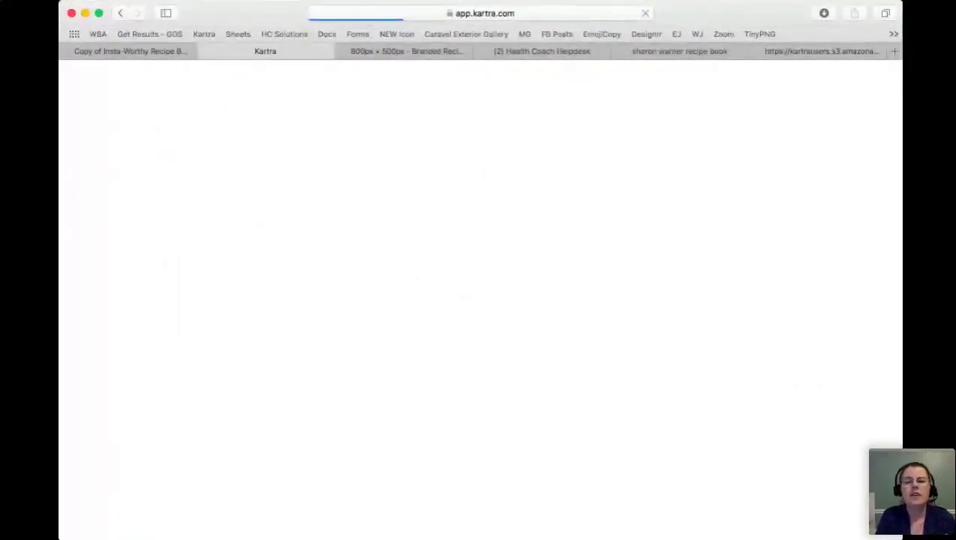
Step: Close the browser tabs holding the Canva recipe book, the recipe PDF and the 800px × 500px design, and return to the Kartra editor
{"action": "left_click", "coordinate": [656, 53]}
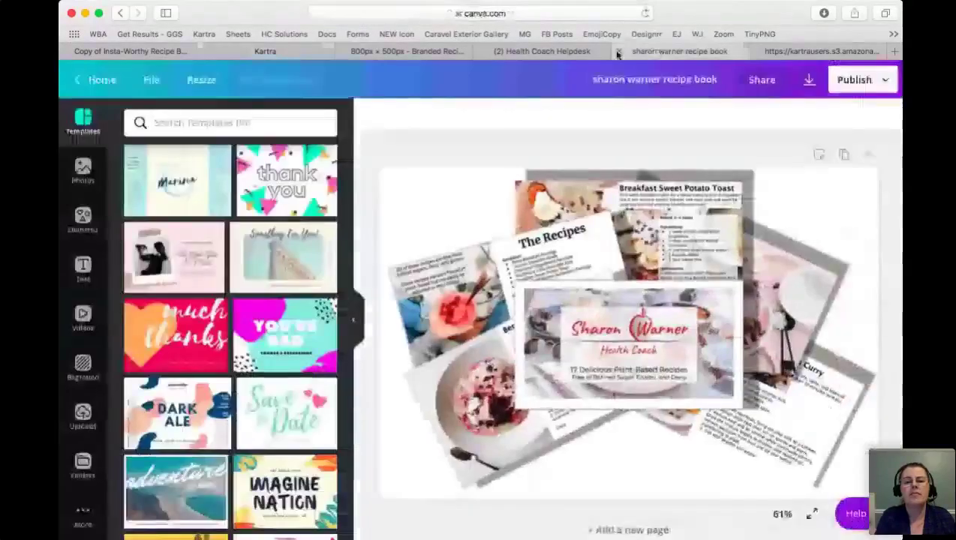
{"action": "left_click", "coordinate": [618, 53]}
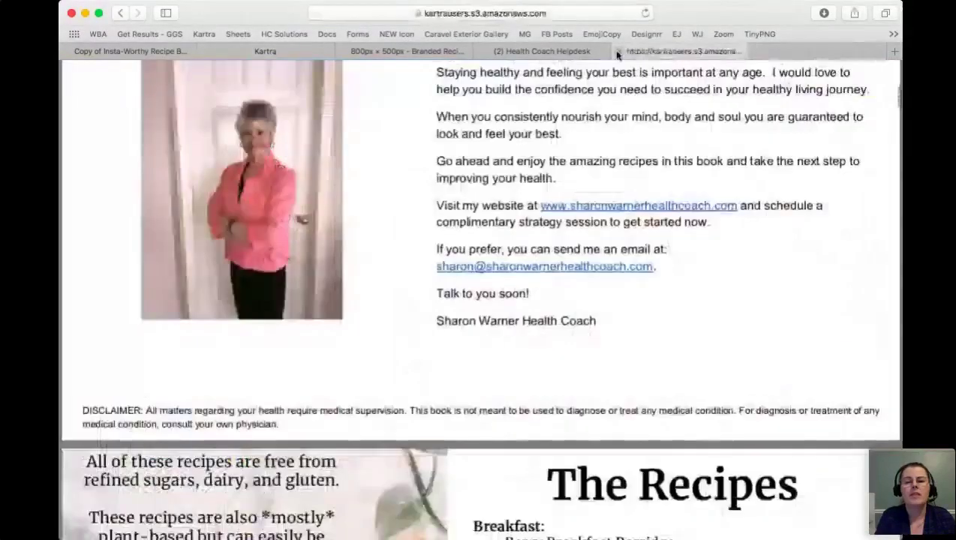
{"action": "left_click", "coordinate": [618, 52]}
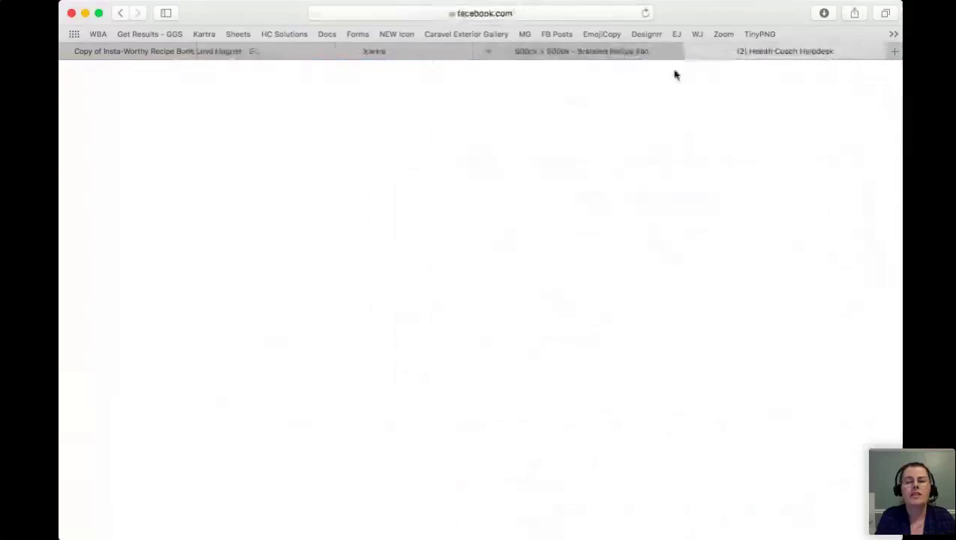
{"action": "left_click", "coordinate": [488, 52]}
{"action": "left_click", "coordinate": [417, 49]}
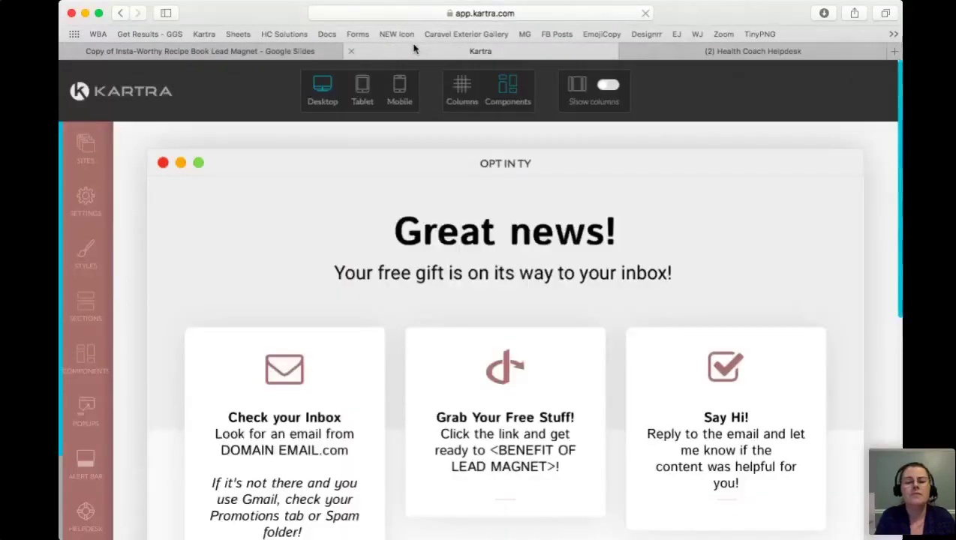
Step: Review the thank-you page's headline, three instruction boxes, logo, Facebook group section and copyright footer
{"action": "scroll", "coordinate": [541, 315], "scroll_direction": "down", "scroll_amount": 2}
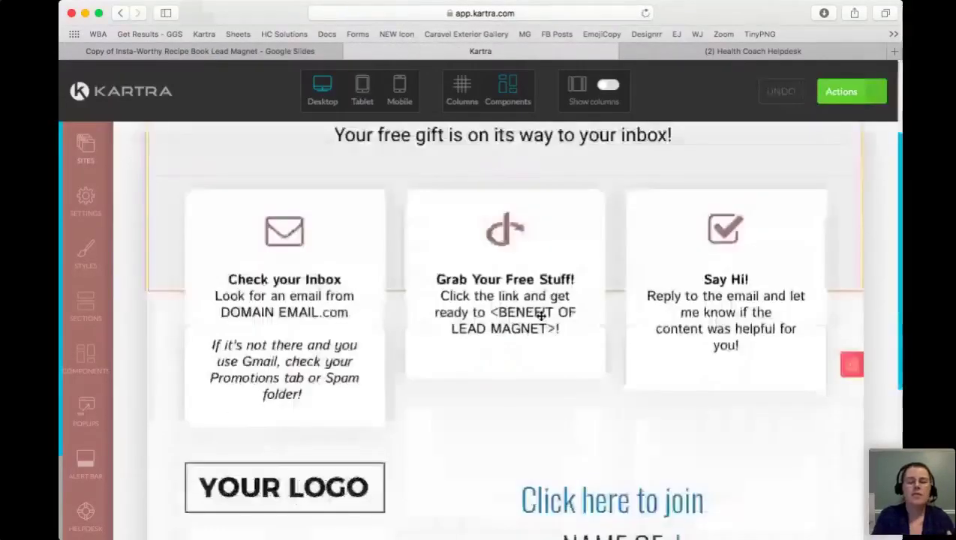
{"action": "scroll", "coordinate": [537, 308], "scroll_direction": "up", "scroll_amount": 2}
{"action": "scroll", "coordinate": [533, 330], "scroll_direction": "down", "scroll_amount": 3}
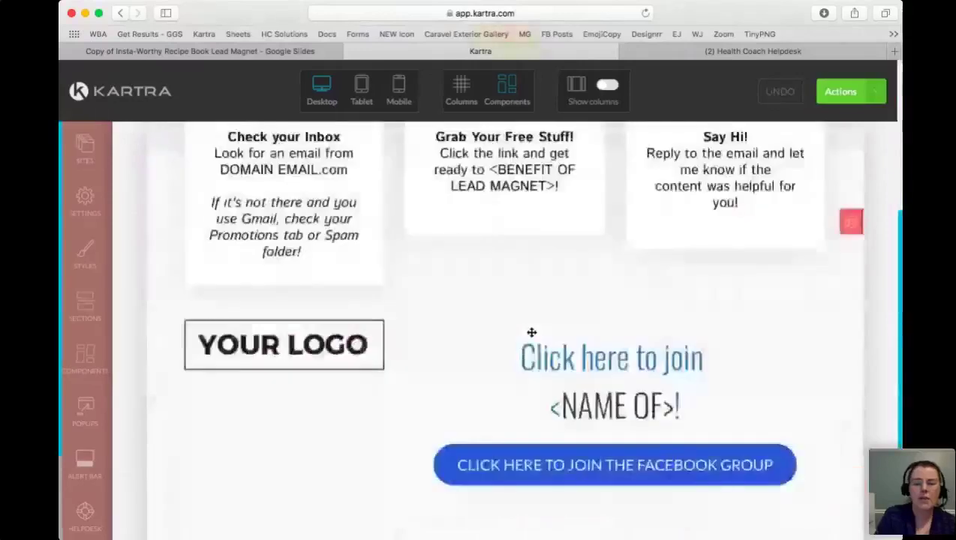
{"action": "scroll", "coordinate": [531, 335], "scroll_direction": "up", "scroll_amount": 3}
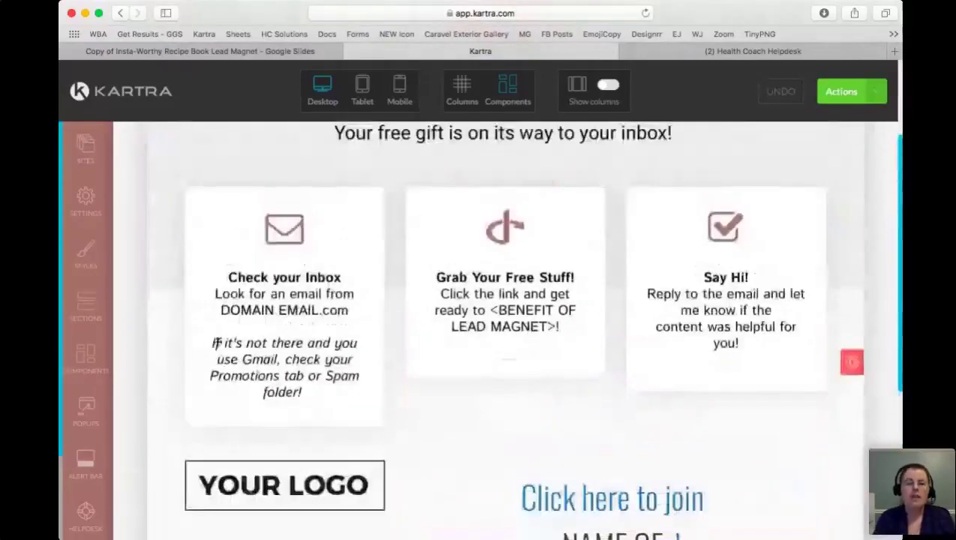
{"action": "scroll", "coordinate": [217, 342], "scroll_direction": "up", "scroll_amount": 1}
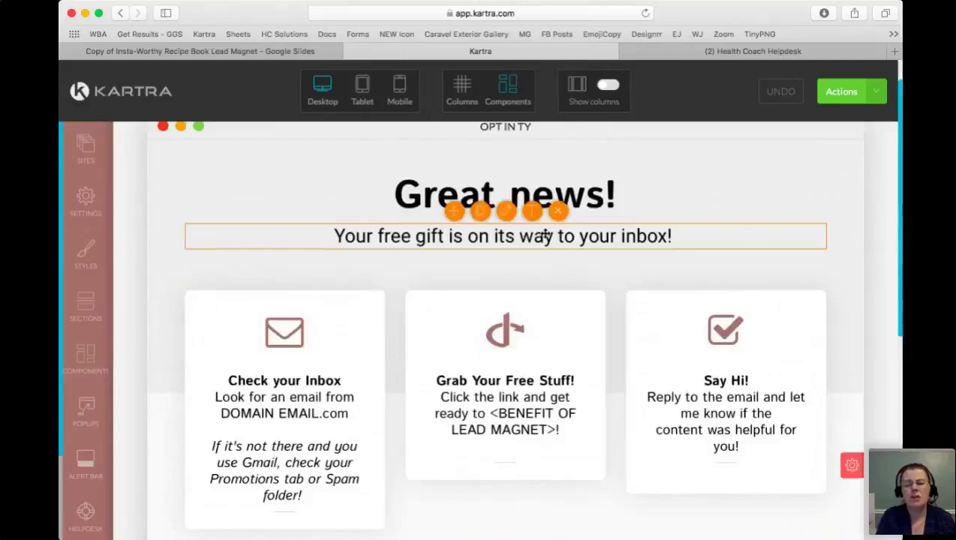
{"action": "scroll", "coordinate": [545, 234], "scroll_direction": "down", "scroll_amount": 2}
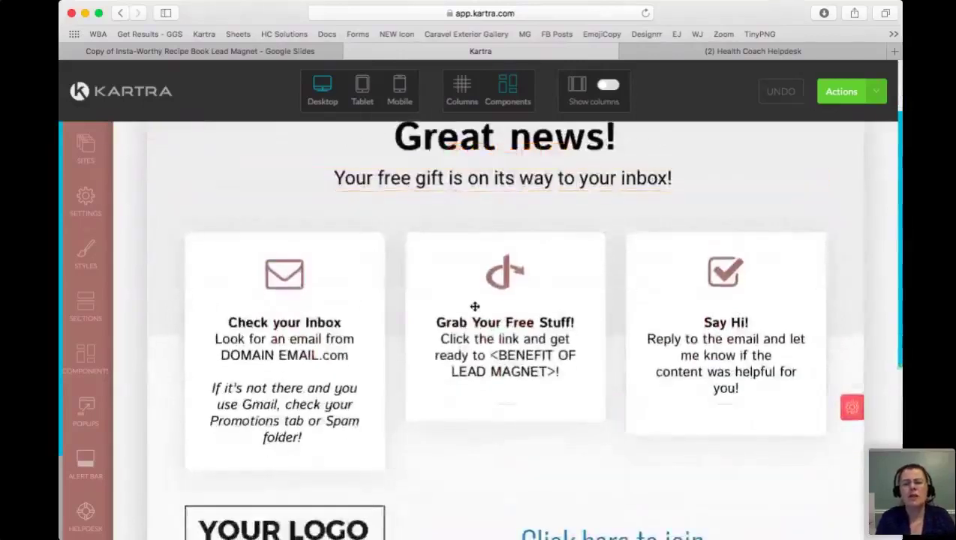
{"action": "scroll", "coordinate": [474, 306], "scroll_direction": "down", "scroll_amount": 2}
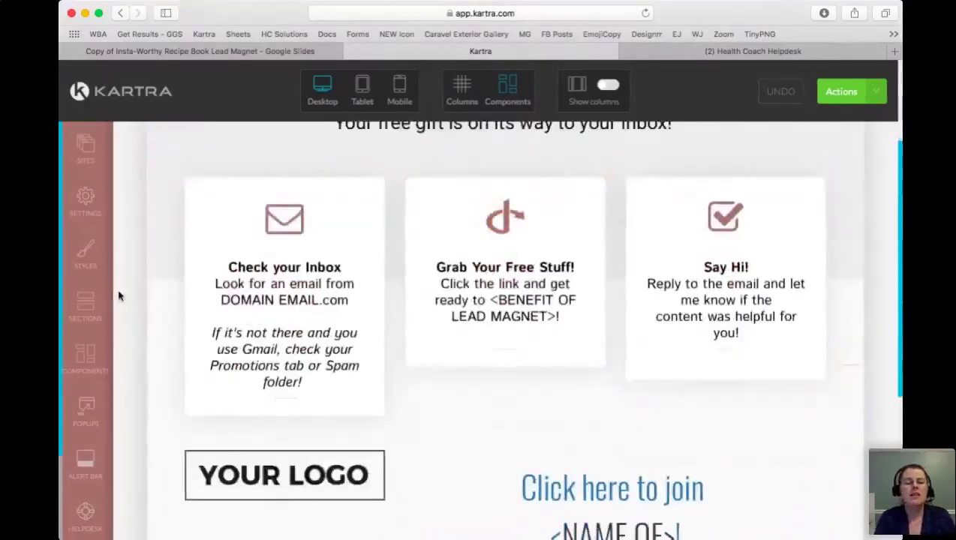
{"action": "scroll", "coordinate": [296, 242], "scroll_direction": "down", "scroll_amount": 1}
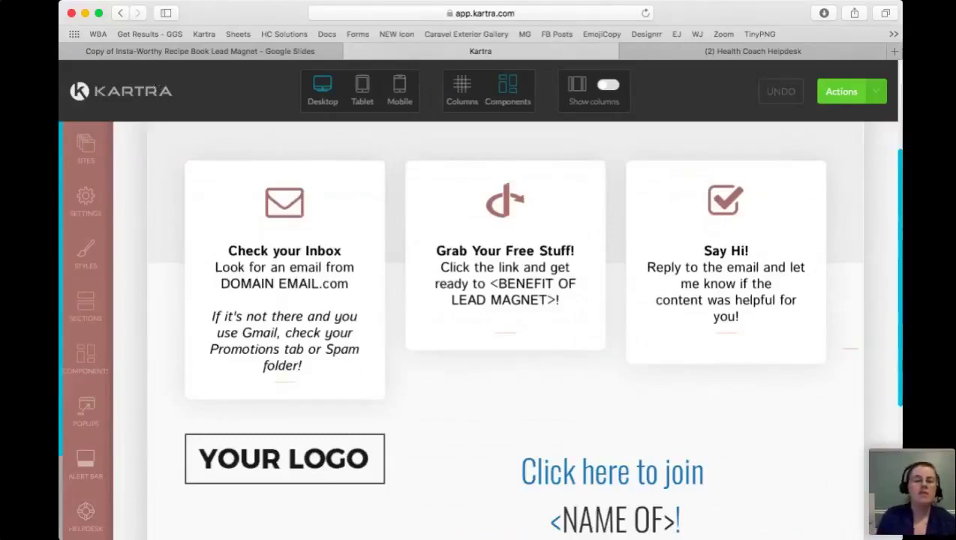
{"action": "mouse_move", "coordinate": [284, 199]}
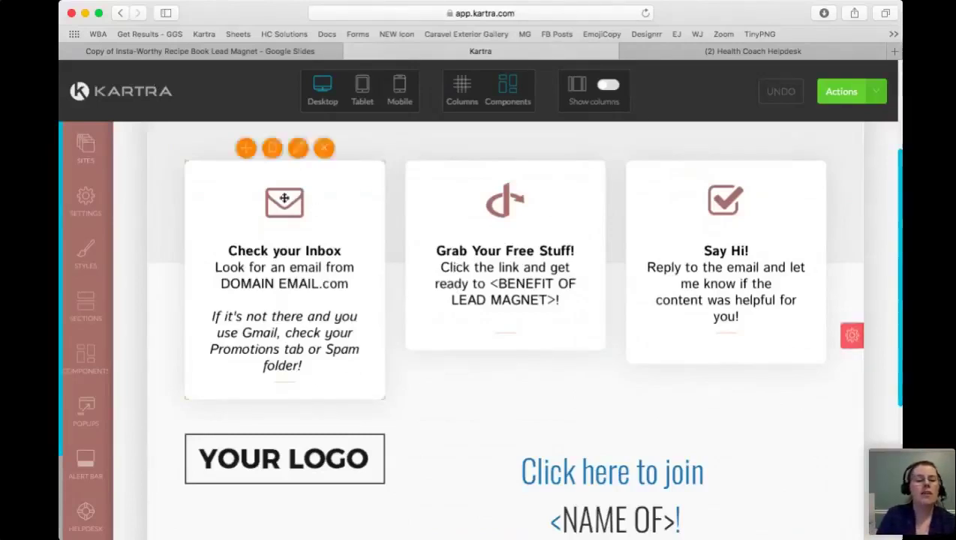
{"action": "mouse_move", "coordinate": [237, 267]}
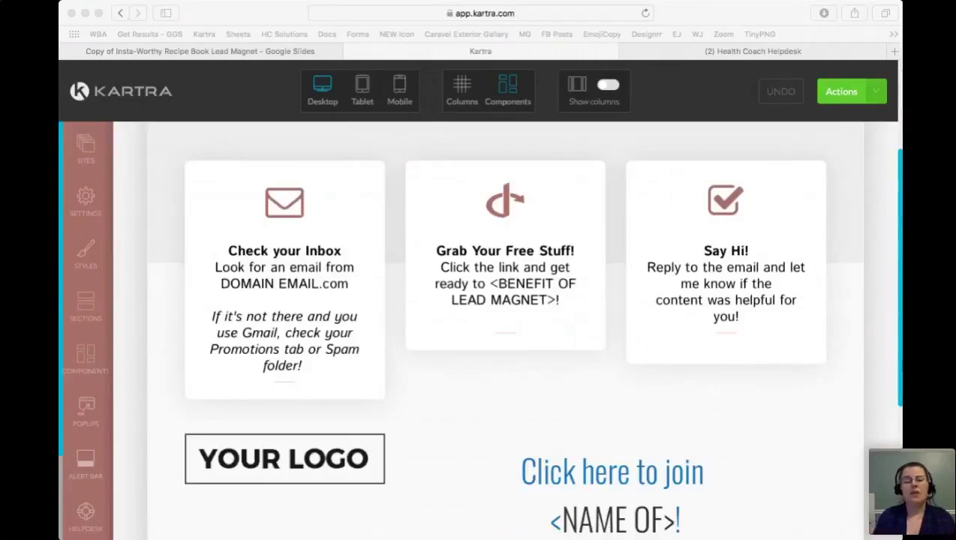
{"action": "left_click", "coordinate": [818, 306]}
{"action": "scroll", "coordinate": [803, 330], "scroll_direction": "down", "scroll_amount": 3}
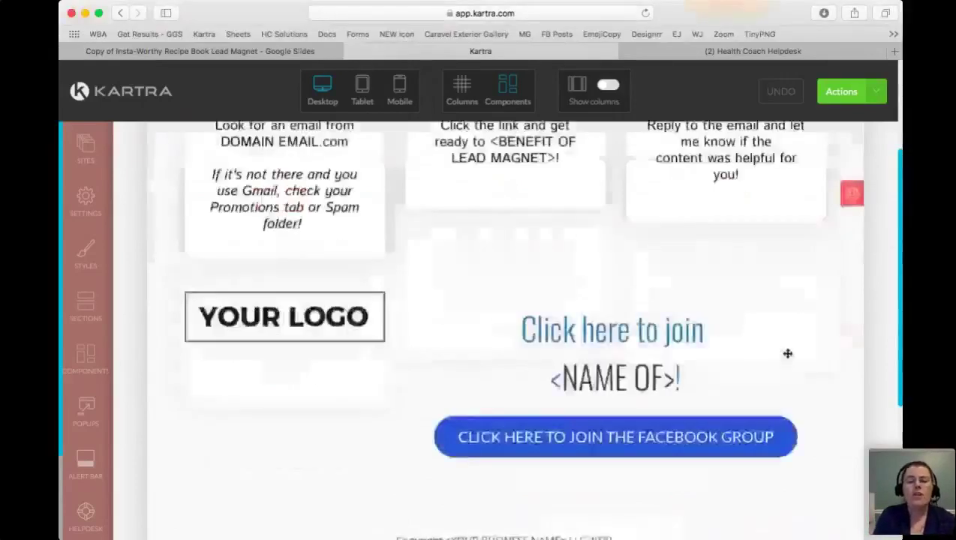
{"action": "scroll", "coordinate": [787, 354], "scroll_direction": "down", "scroll_amount": 2}
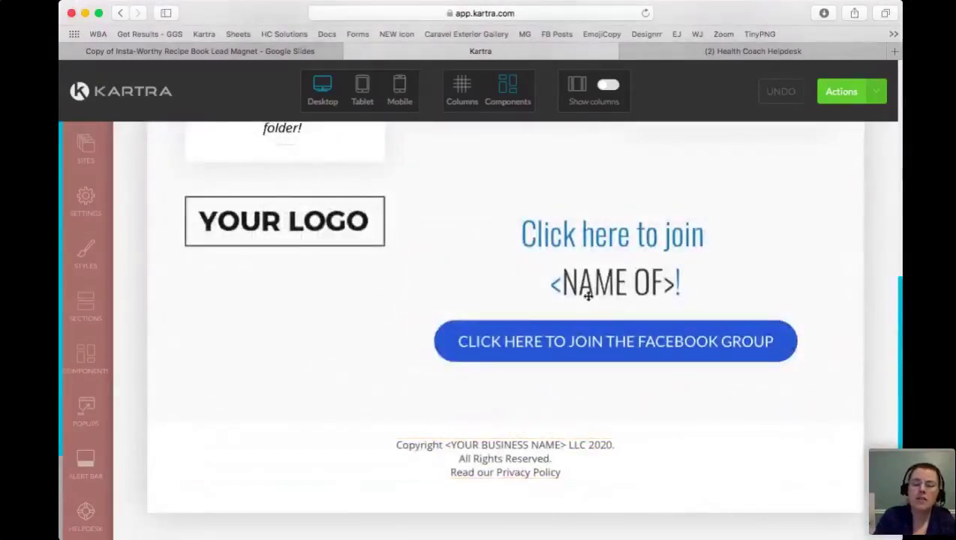
Step: Add a squared solid button component below the Grab Your Free Stuff box, above the Facebook group headline
{"action": "scroll", "coordinate": [587, 288], "scroll_direction": "up", "scroll_amount": 2}
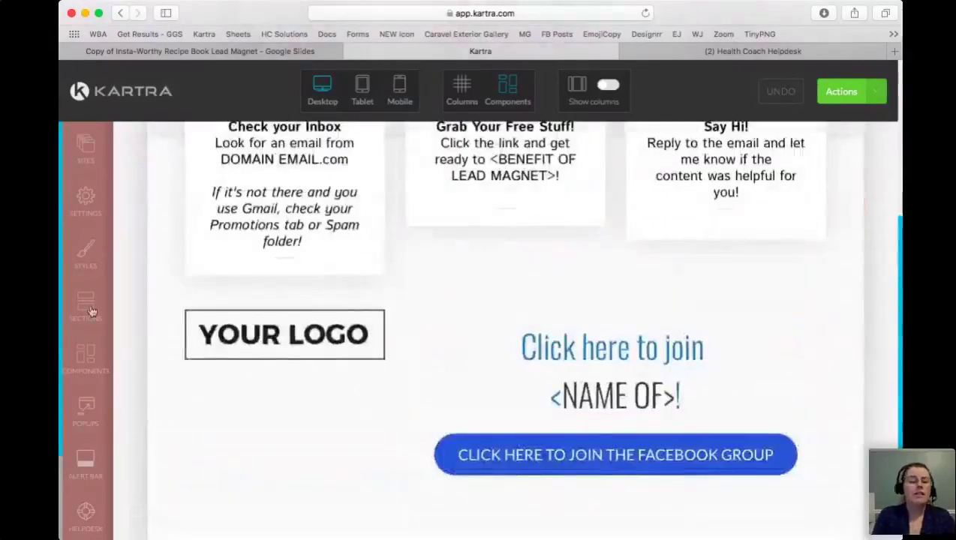
{"action": "left_click", "coordinate": [87, 359]}
{"action": "scroll", "coordinate": [263, 383], "scroll_direction": "down", "scroll_amount": 3}
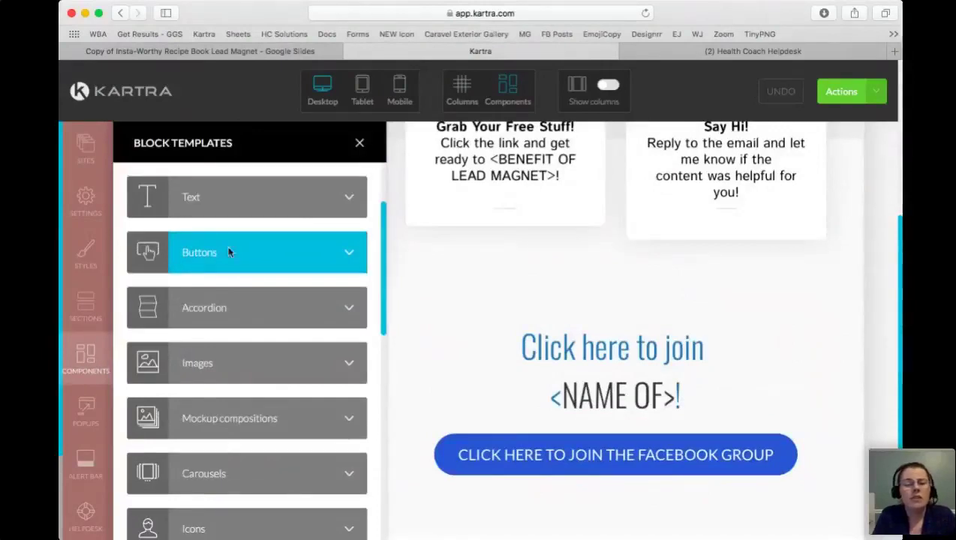
{"action": "left_click", "coordinate": [229, 252]}
{"action": "left_click_drag", "start_coordinate": [228, 252], "coordinate": [570, 380]}
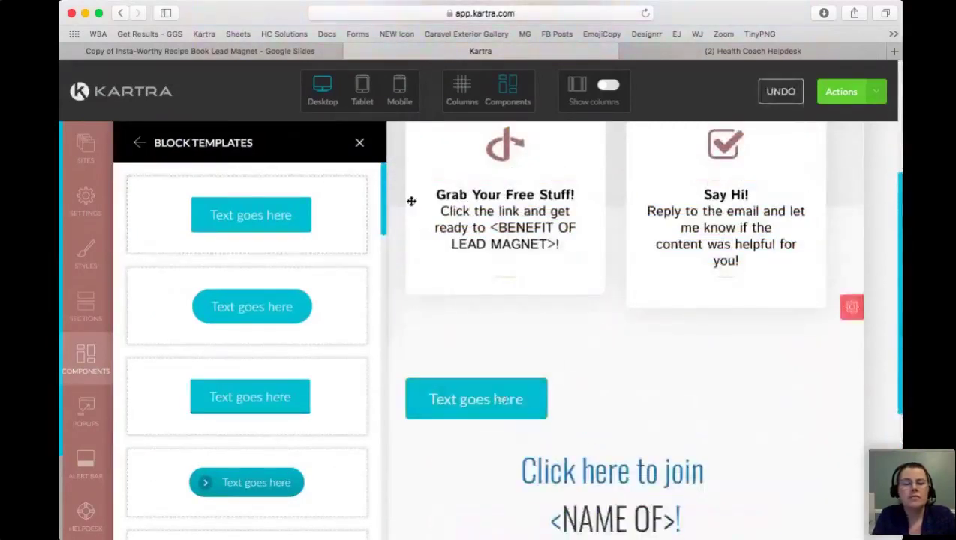
{"action": "left_click", "coordinate": [359, 142]}
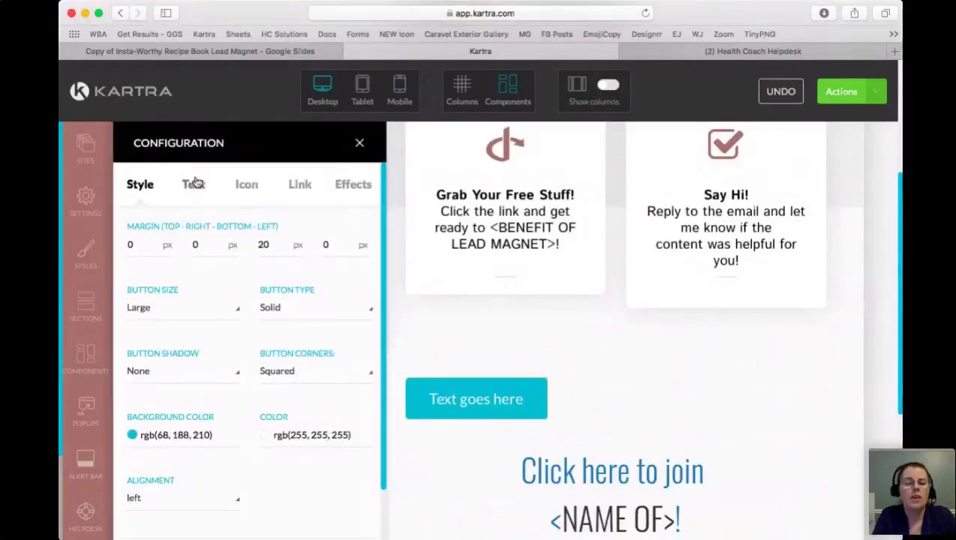
Step: Set the new button's background color to dark purple, rgb(36, 19, 124)
{"action": "left_click", "coordinate": [153, 446]}
{"action": "left_click", "coordinate": [50, 464]}
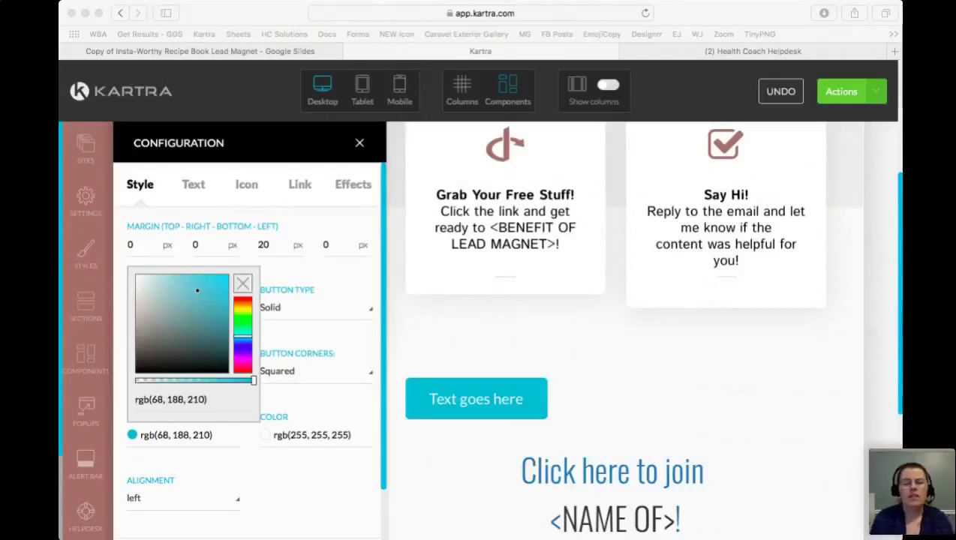
{"action": "left_click", "coordinate": [771, 397]}
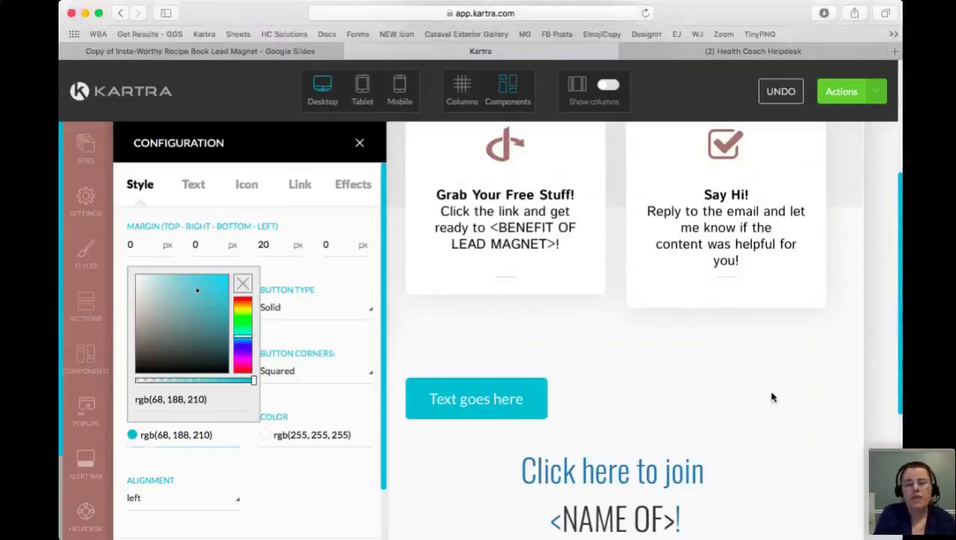
{"action": "left_click_drag", "start_coordinate": [222, 341], "coordinate": [217, 285]}
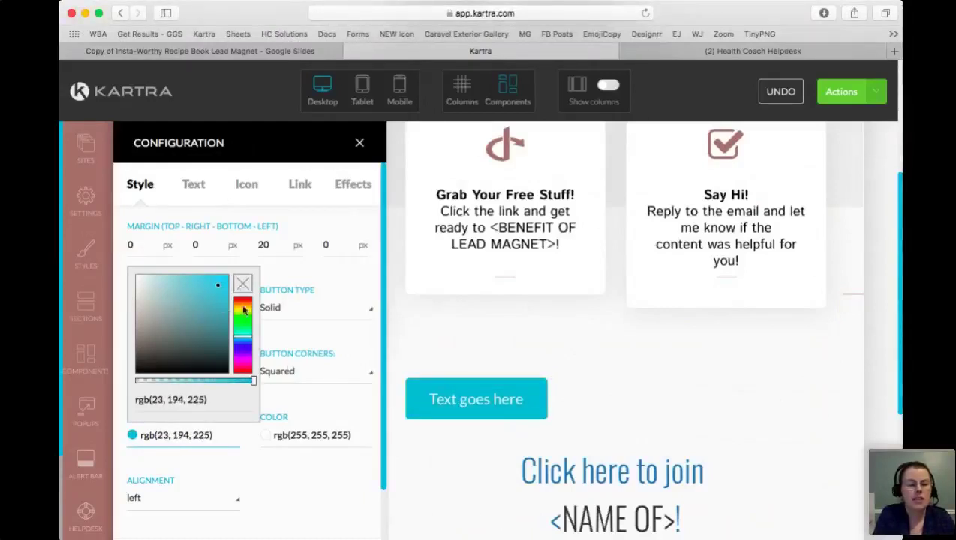
{"action": "left_click_drag", "start_coordinate": [247, 345], "coordinate": [248, 355]}
{"action": "left_click", "coordinate": [214, 324]}
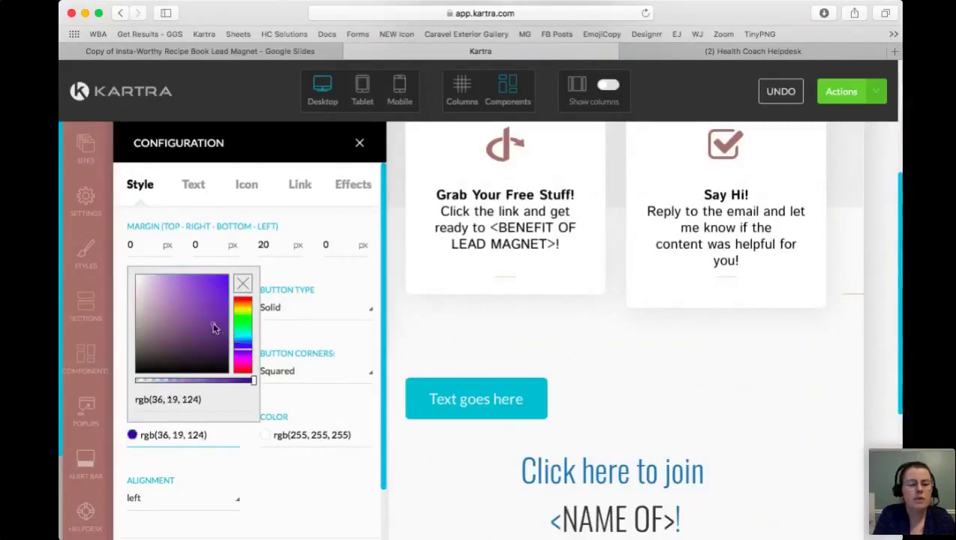
{"action": "scroll", "coordinate": [274, 443], "scroll_direction": "down", "scroll_amount": 3}
{"action": "scroll", "coordinate": [259, 394], "scroll_direction": "up", "scroll_amount": 2}
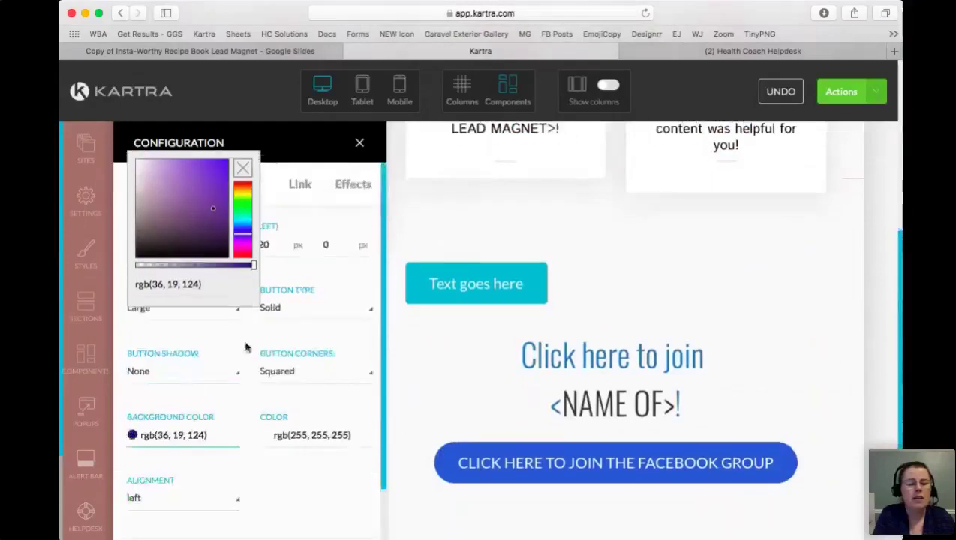
Step: Set the button's alignment to center
{"action": "left_click", "coordinate": [177, 502]}
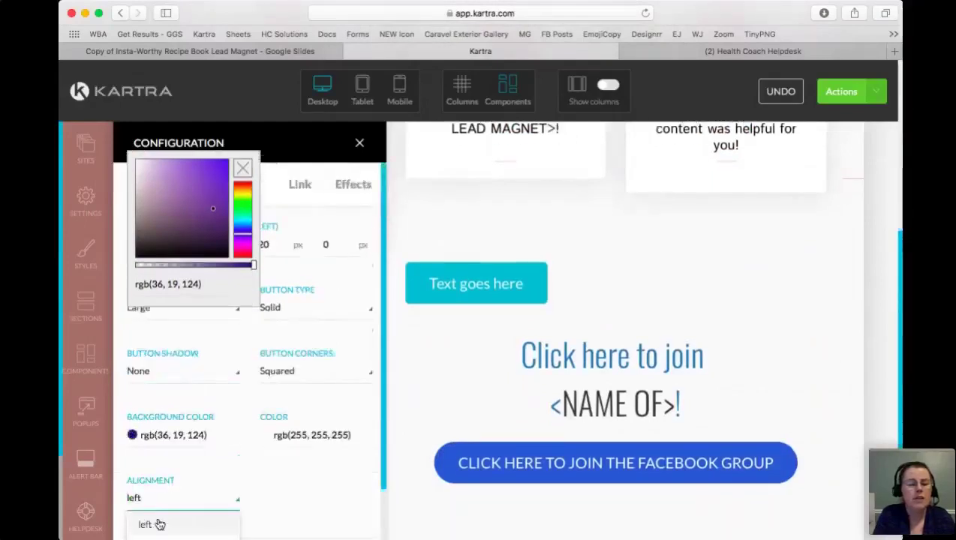
{"action": "scroll", "coordinate": [158, 512], "scroll_direction": "down", "scroll_amount": 1}
{"action": "left_click", "coordinate": [150, 488]}
{"action": "left_click", "coordinate": [223, 514]}
{"action": "scroll", "coordinate": [240, 264], "scroll_direction": "up", "scroll_amount": 2}
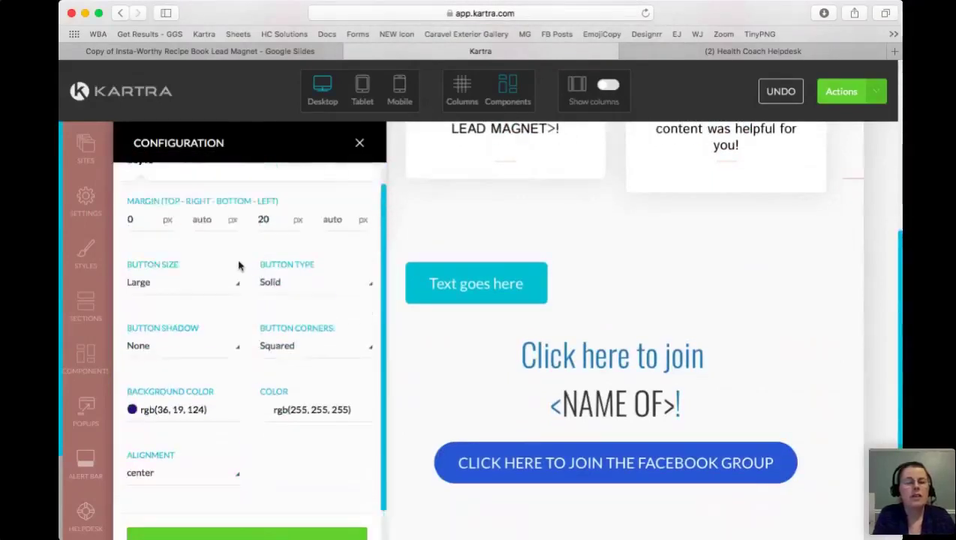
Step: Label the button "CLICK HERE TO DOWNLOAD YOUR RECIPE BOOK" in bold and apply the changes
{"action": "left_click", "coordinate": [195, 188]}
{"action": "left_click_drag", "start_coordinate": [200, 246], "coordinate": [91, 247]}
{"action": "type", "text": "CLICK HERE TO"}
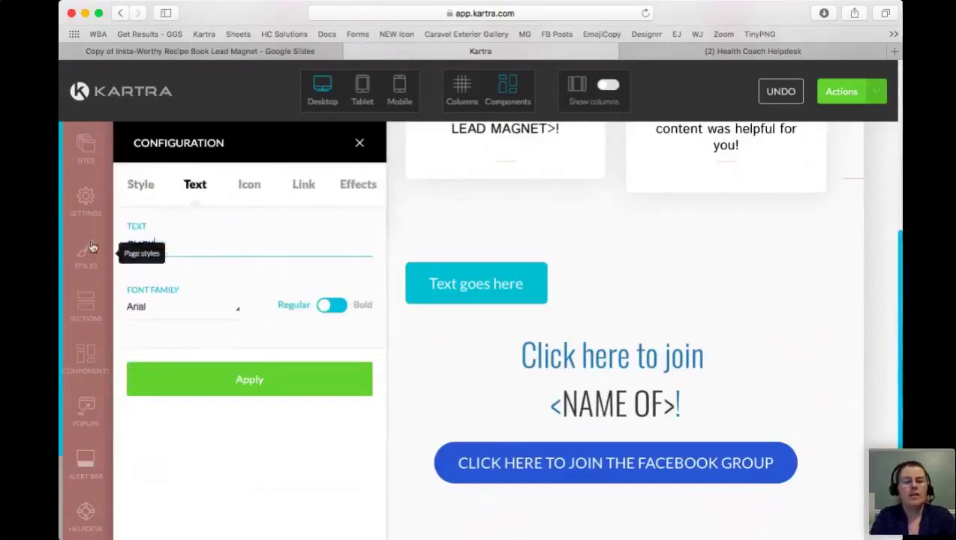
{"action": "type", "text": " DOWNL"}
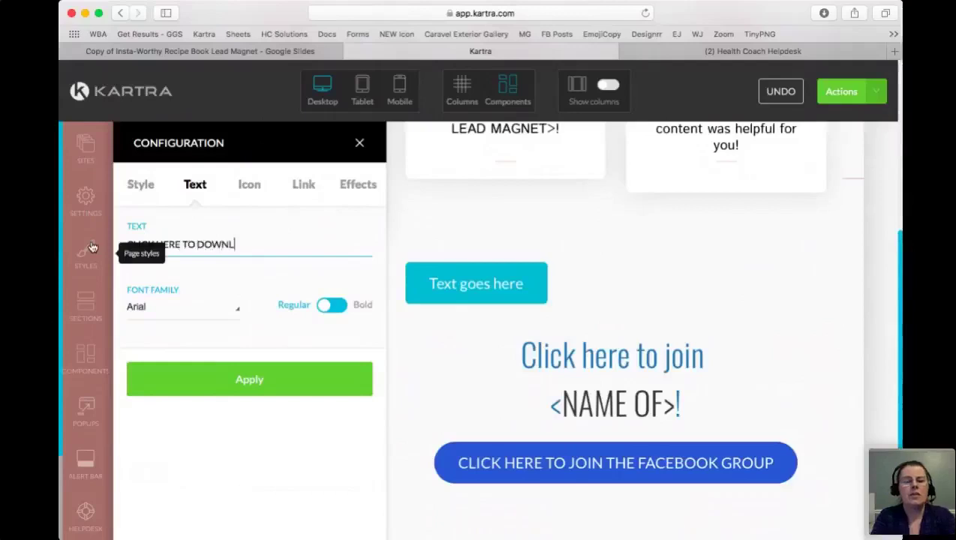
{"action": "type", "text": "OAD YOUR RECIPE BOOK"}
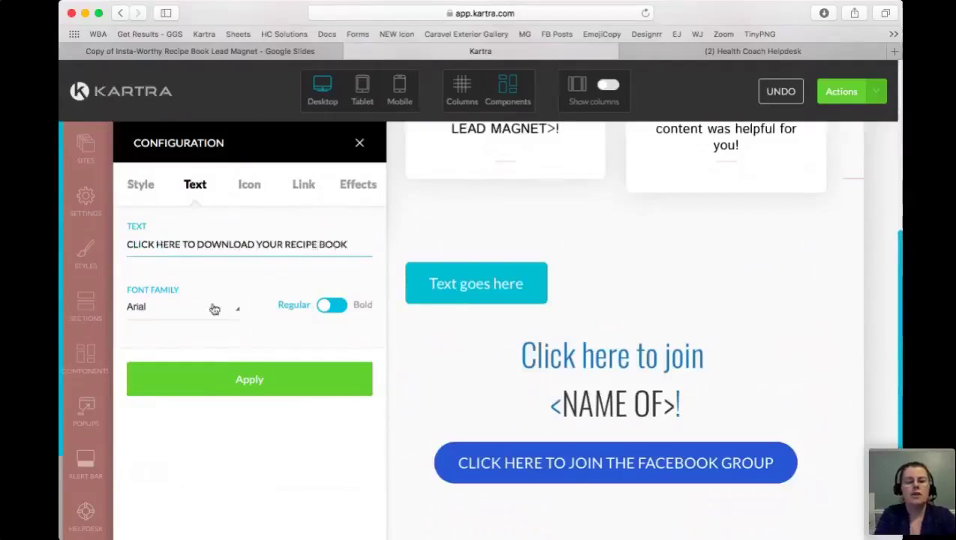
{"action": "left_click", "coordinate": [331, 303]}
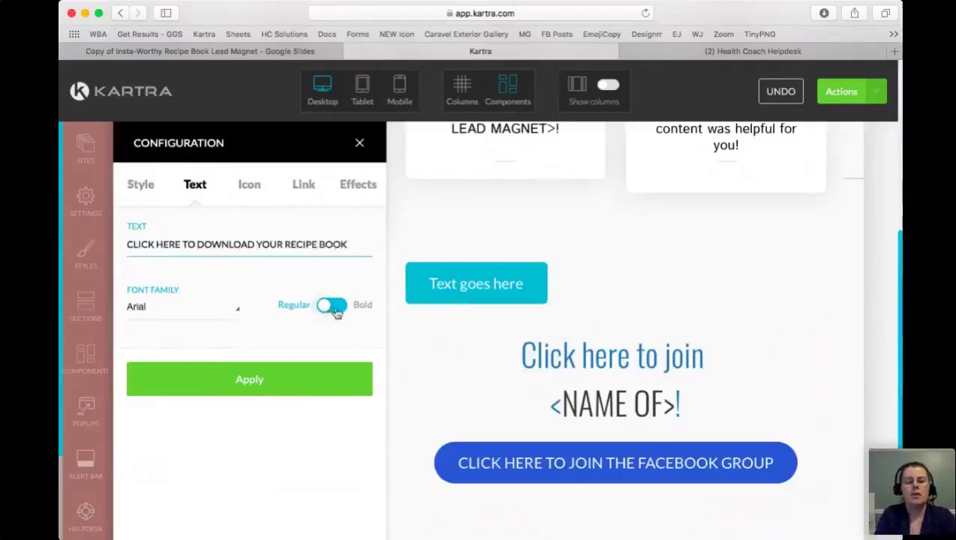
{"action": "left_click", "coordinate": [278, 380]}
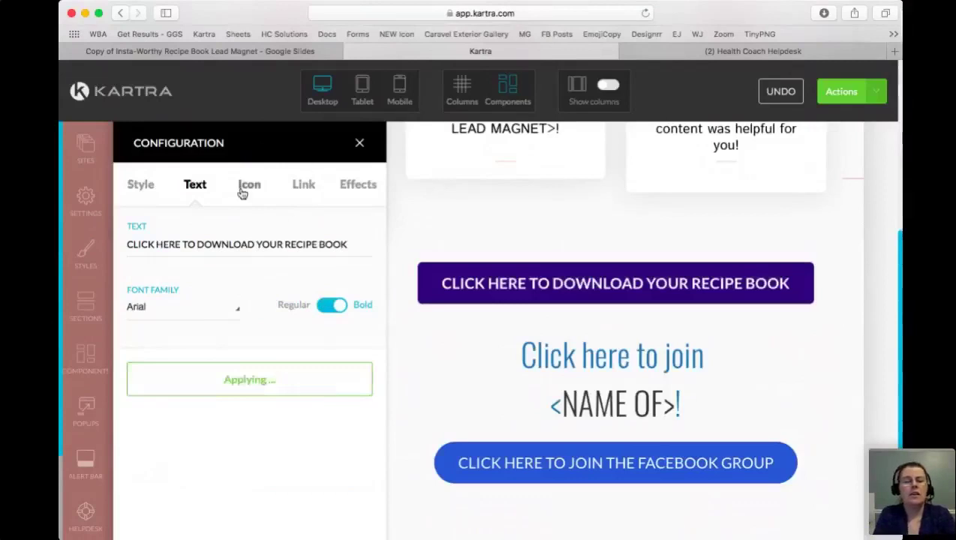
Step: Set the button's link to download a file, with the category "No category in particular"
{"action": "left_click", "coordinate": [303, 188]}
{"action": "scroll", "coordinate": [305, 189], "scroll_direction": "down", "scroll_amount": 3}
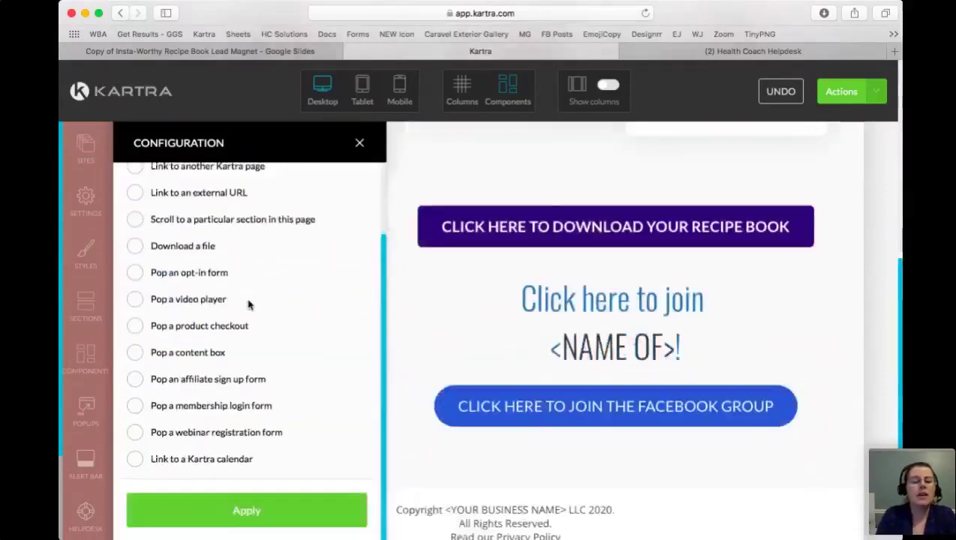
{"action": "left_click", "coordinate": [135, 246]}
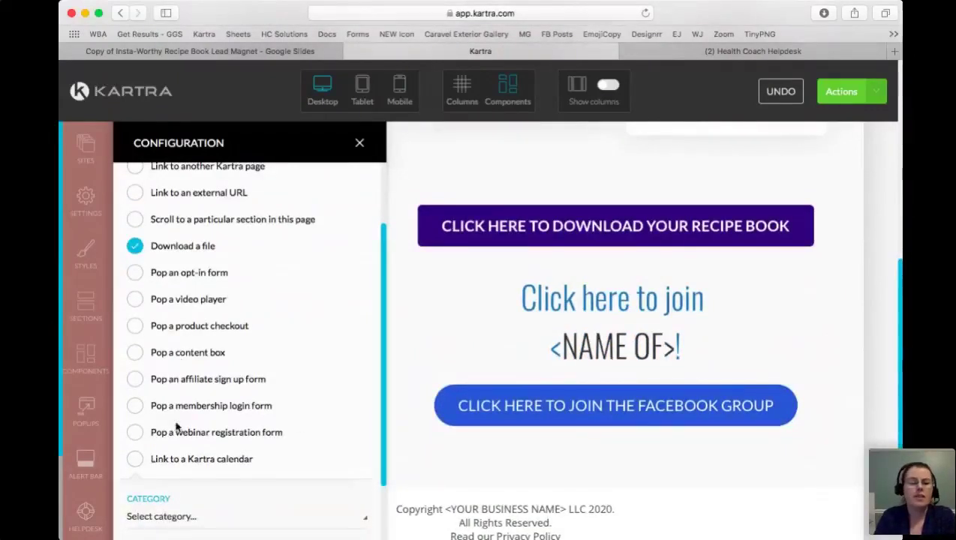
{"action": "scroll", "coordinate": [240, 281], "scroll_direction": "down", "scroll_amount": 2}
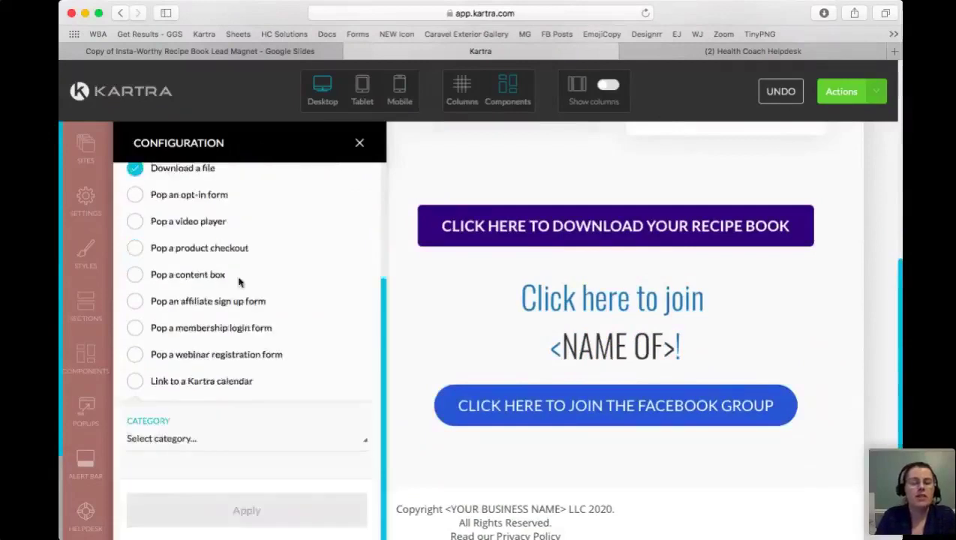
{"action": "left_click", "coordinate": [183, 442]}
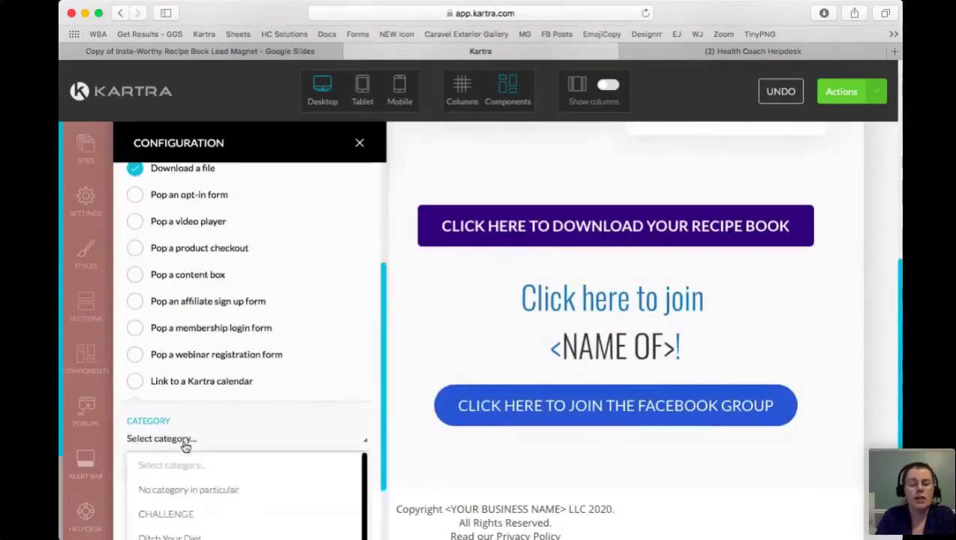
{"action": "left_click", "coordinate": [197, 490]}
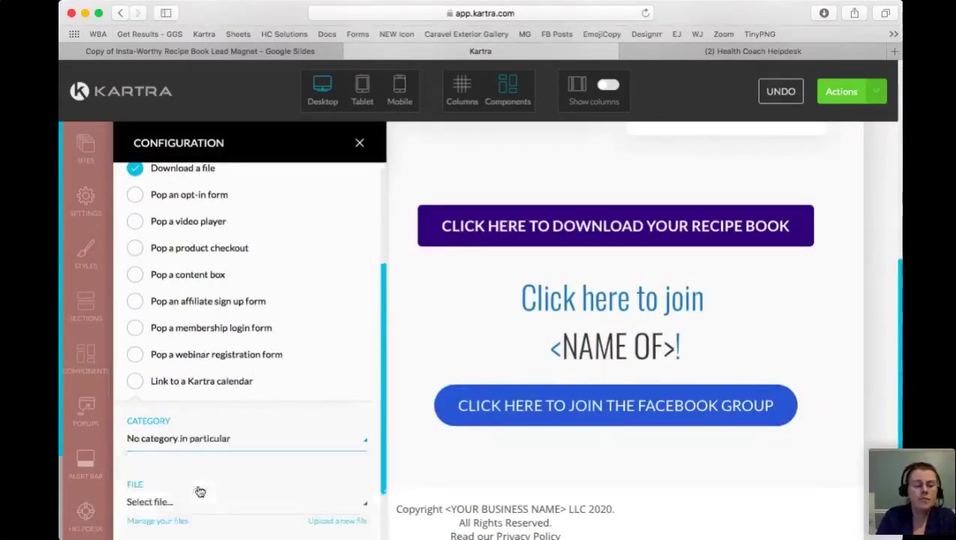
{"action": "scroll", "coordinate": [223, 373], "scroll_direction": "down", "scroll_amount": 2}
{"action": "left_click", "coordinate": [214, 364]}
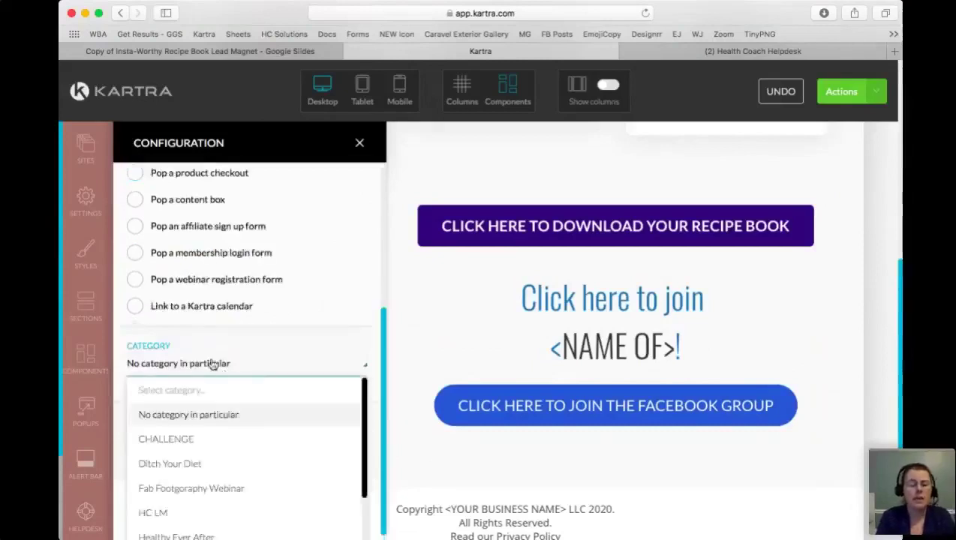
{"action": "left_click", "coordinate": [188, 440]}
{"action": "left_click", "coordinate": [184, 363]}
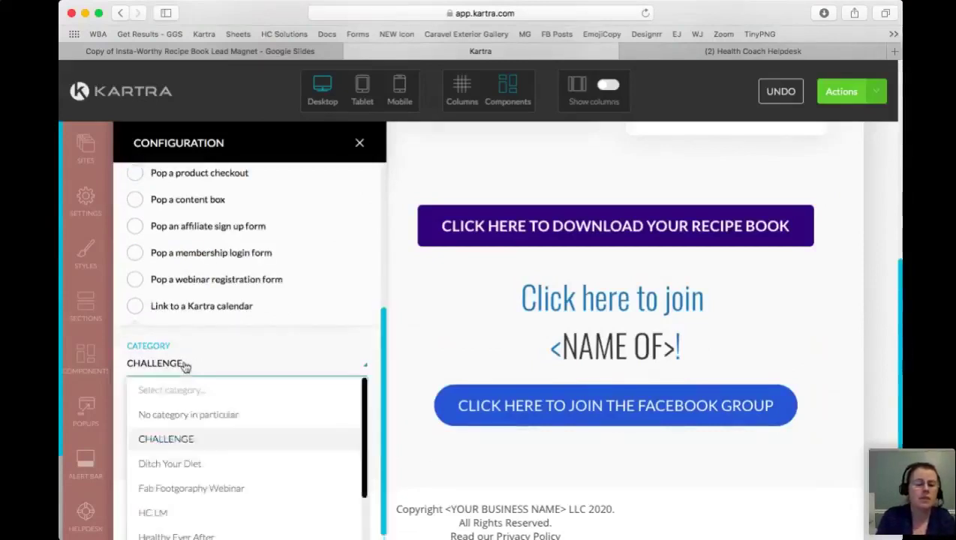
{"action": "left_click", "coordinate": [186, 413]}
Step: Choose 12-Month Editorial Calendar.pdf as the button's download file, apply the link and close the configuration
{"action": "left_click", "coordinate": [201, 426]}
{"action": "scroll", "coordinate": [191, 427], "scroll_direction": "down", "scroll_amount": 2}
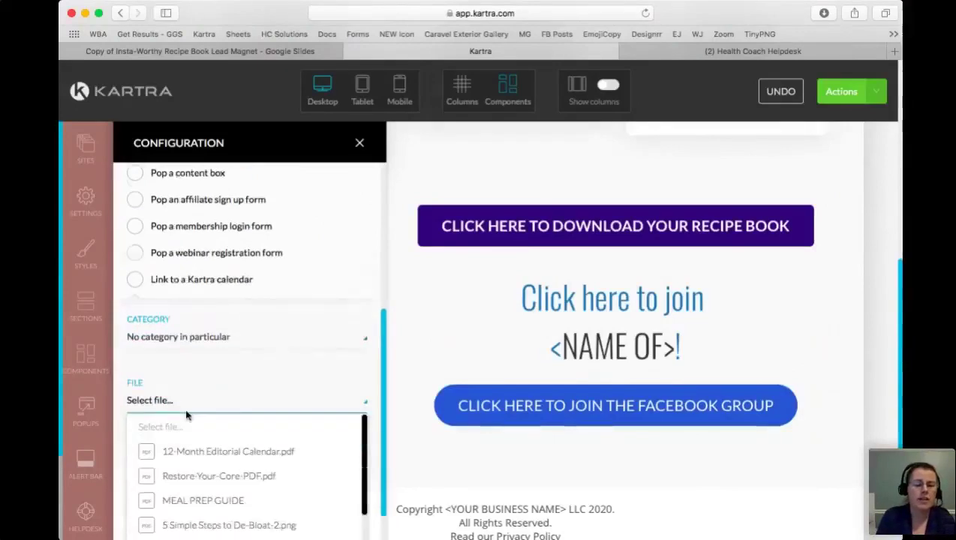
{"action": "left_click", "coordinate": [223, 406]}
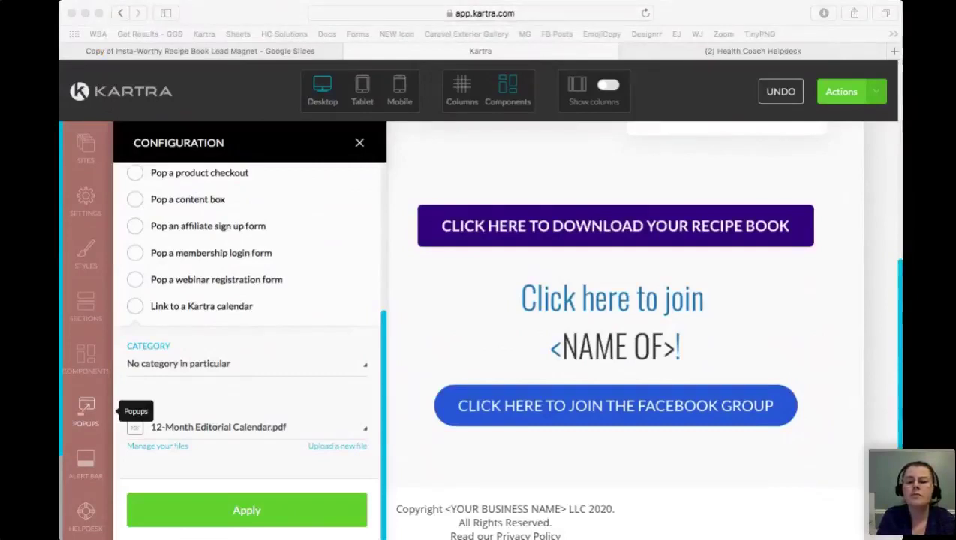
{"action": "left_click", "coordinate": [764, 306]}
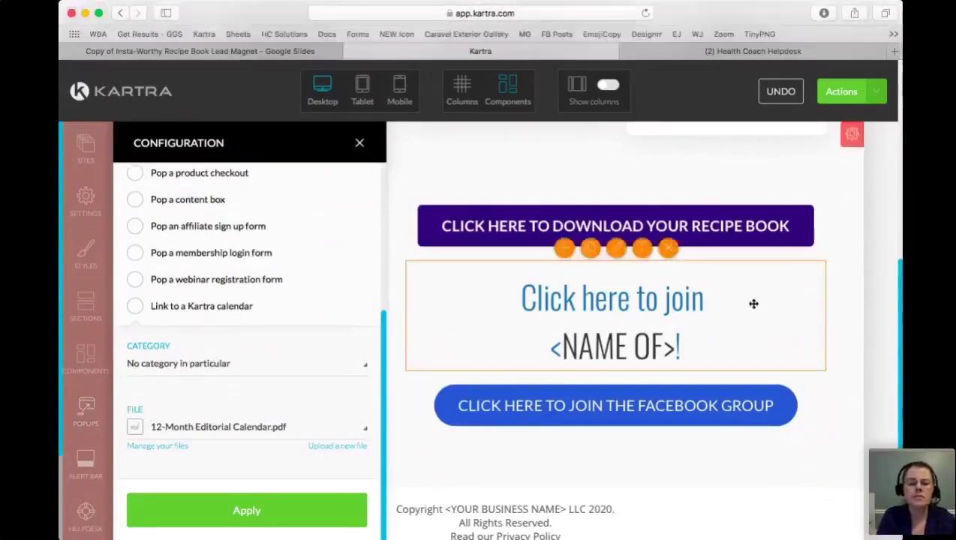
{"action": "left_click", "coordinate": [254, 512]}
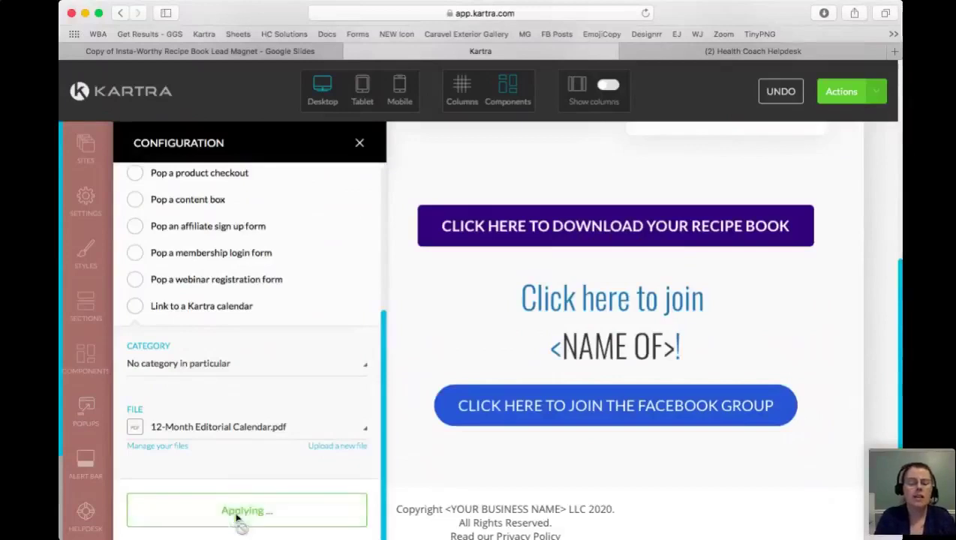
{"action": "left_click", "coordinate": [361, 145]}
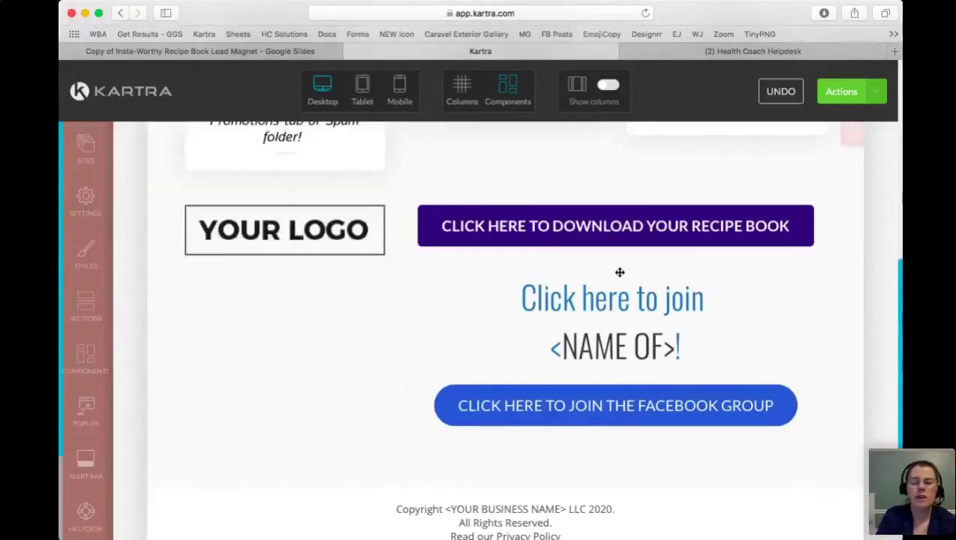
Step: Review the whole thank-you page, including the headline, instruction boxes, download button and Facebook group section
{"action": "scroll", "coordinate": [772, 226], "scroll_direction": "up", "scroll_amount": 5}
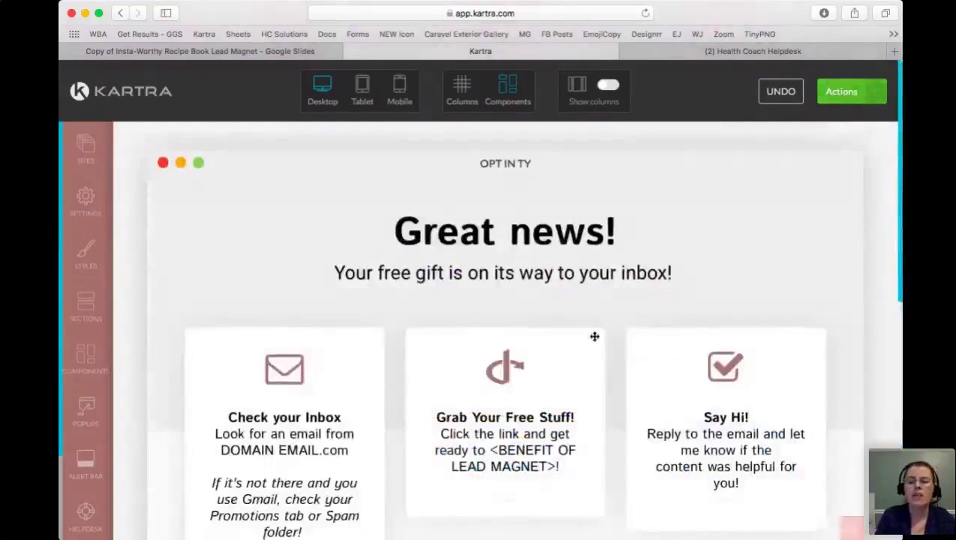
{"action": "scroll", "coordinate": [593, 336], "scroll_direction": "down", "scroll_amount": 10}
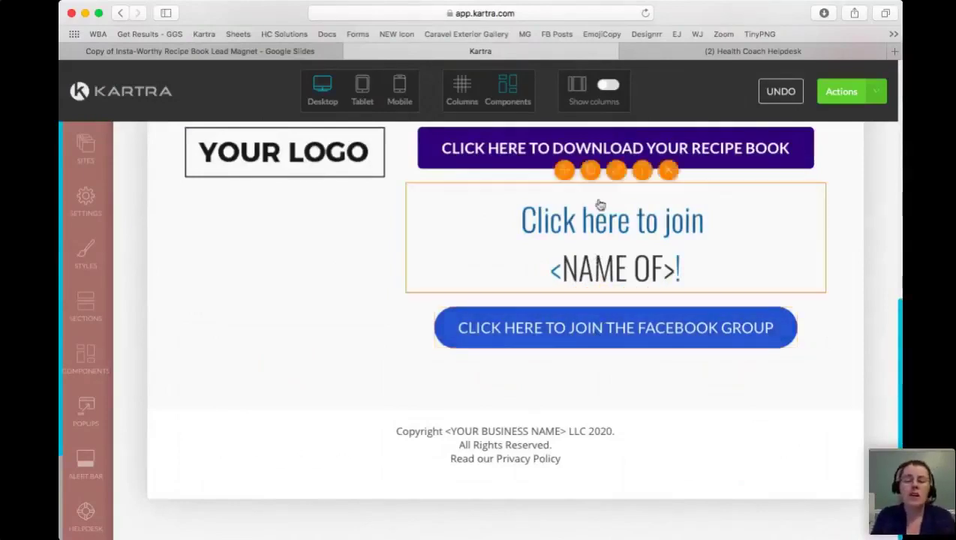
{"action": "scroll", "coordinate": [557, 271], "scroll_direction": "up", "scroll_amount": 3}
{"action": "scroll", "coordinate": [559, 278], "scroll_direction": "up", "scroll_amount": 6}
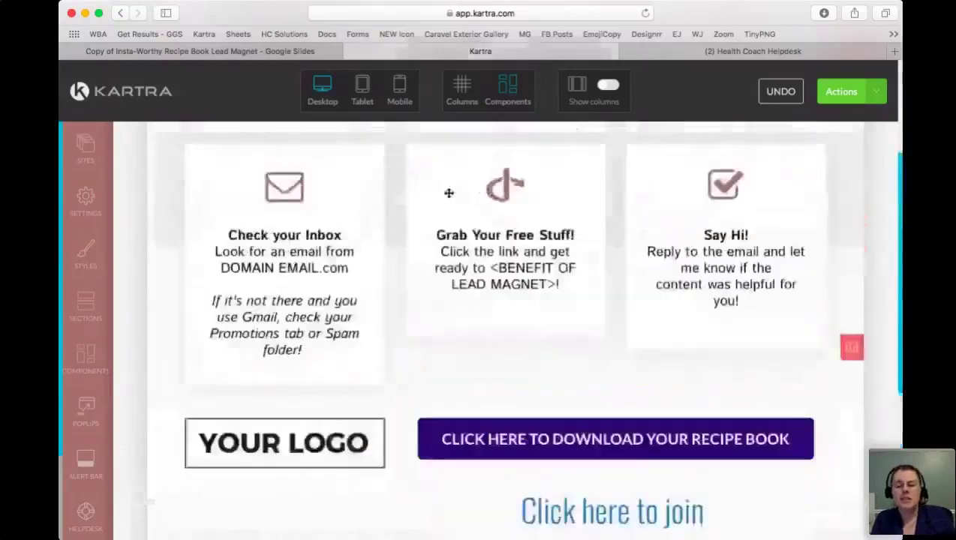
{"action": "scroll", "coordinate": [486, 313], "scroll_direction": "down", "scroll_amount": 3}
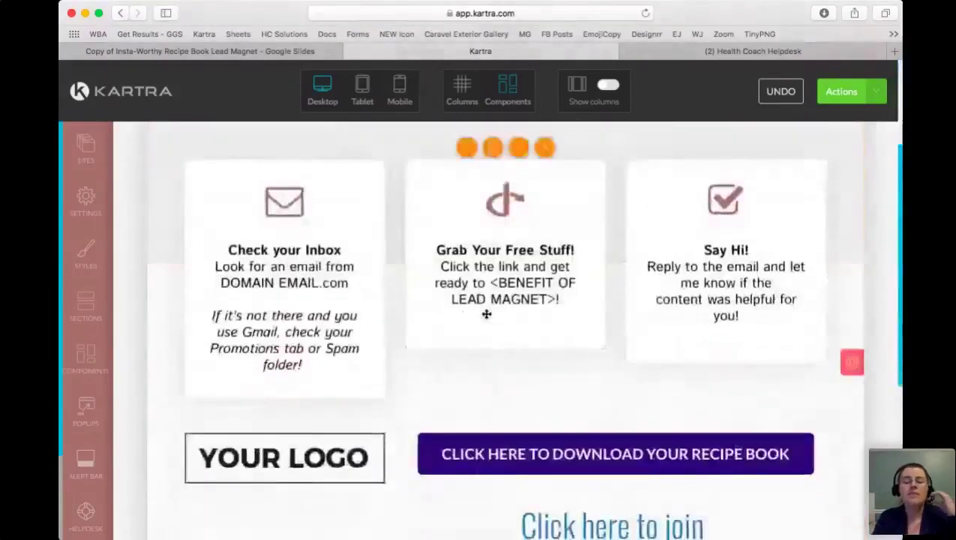
{"action": "scroll", "coordinate": [489, 313], "scroll_direction": "down", "scroll_amount": 4}
{"action": "mouse_move", "coordinate": [606, 236]}
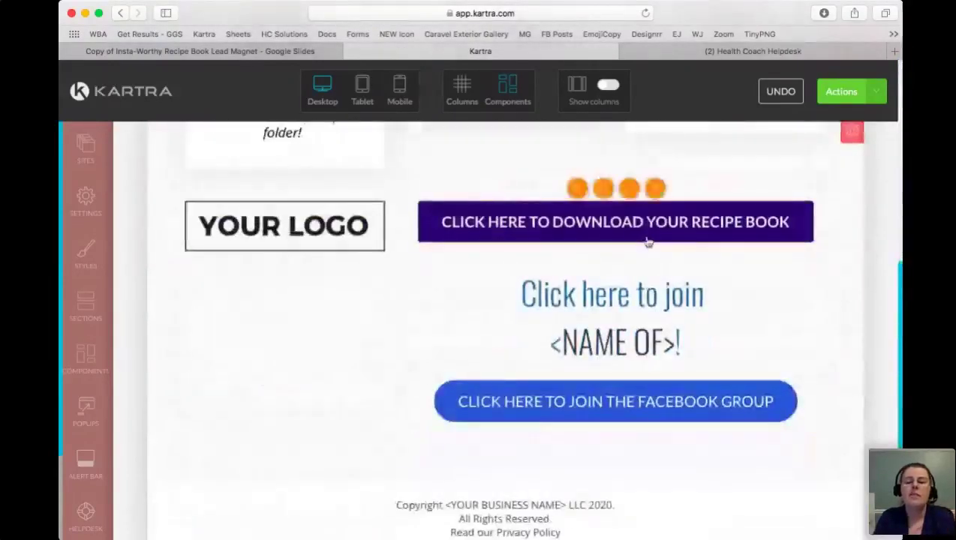
{"action": "mouse_move", "coordinate": [579, 420]}
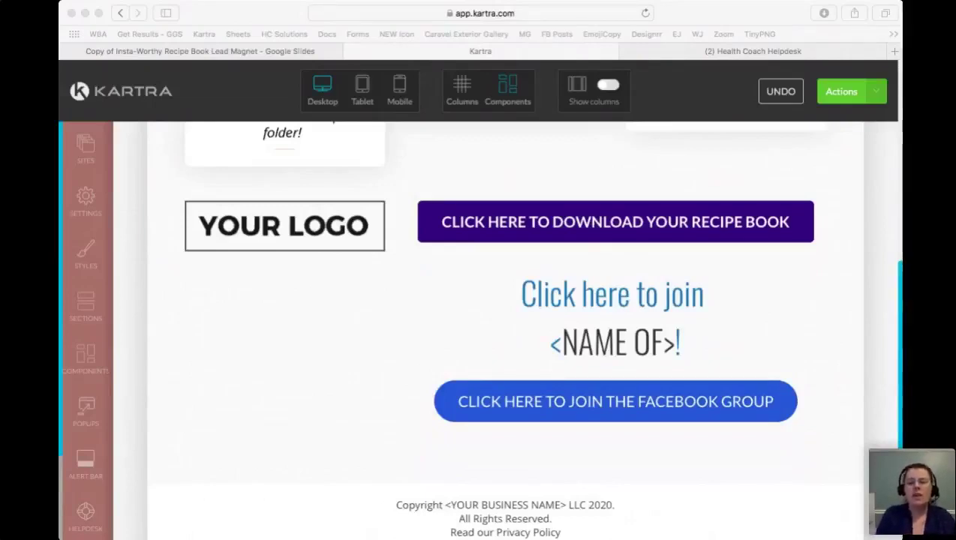
Step: Publish the OPT IN TY page live and close the dialog offering the page link and code
{"action": "left_click", "coordinate": [768, 309]}
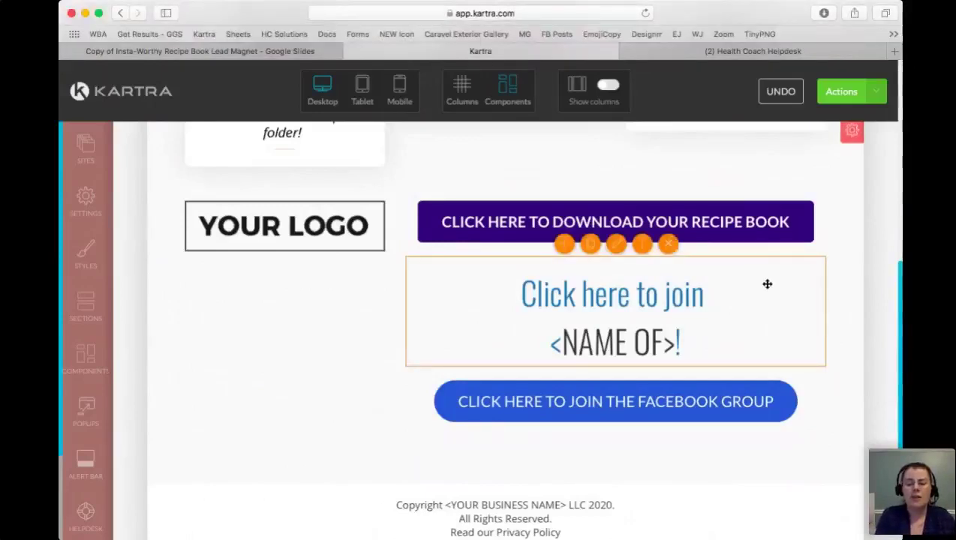
{"action": "scroll", "coordinate": [763, 286], "scroll_direction": "up", "scroll_amount": 10}
{"action": "left_click", "coordinate": [842, 92]}
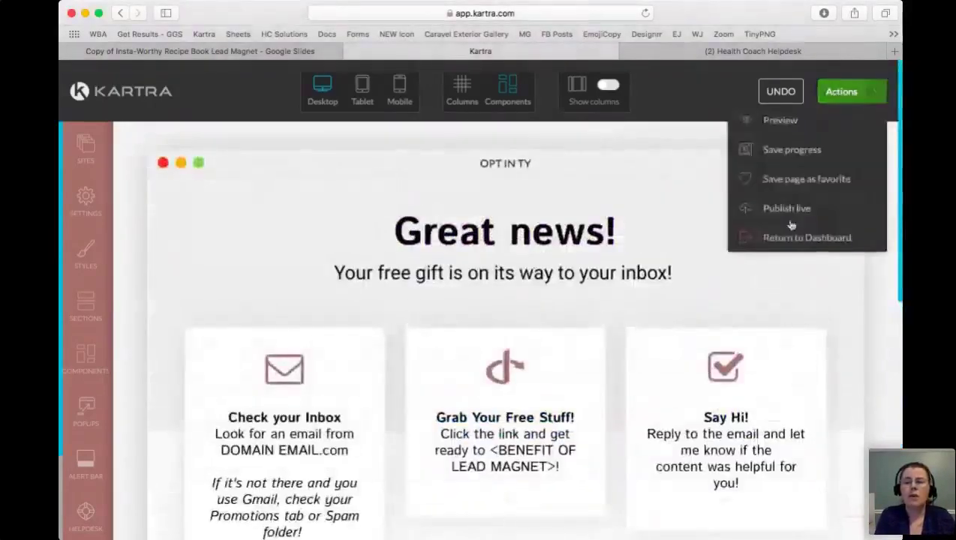
{"action": "left_click", "coordinate": [789, 211]}
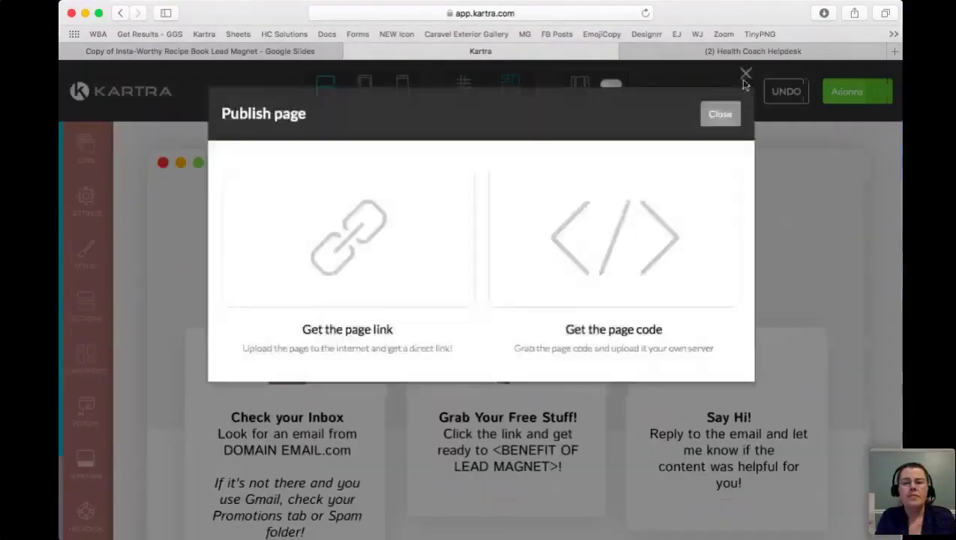
{"action": "left_click", "coordinate": [719, 115]}
Step: Leave the page editor and return to the dashboard's page list
{"action": "left_click", "coordinate": [844, 102]}
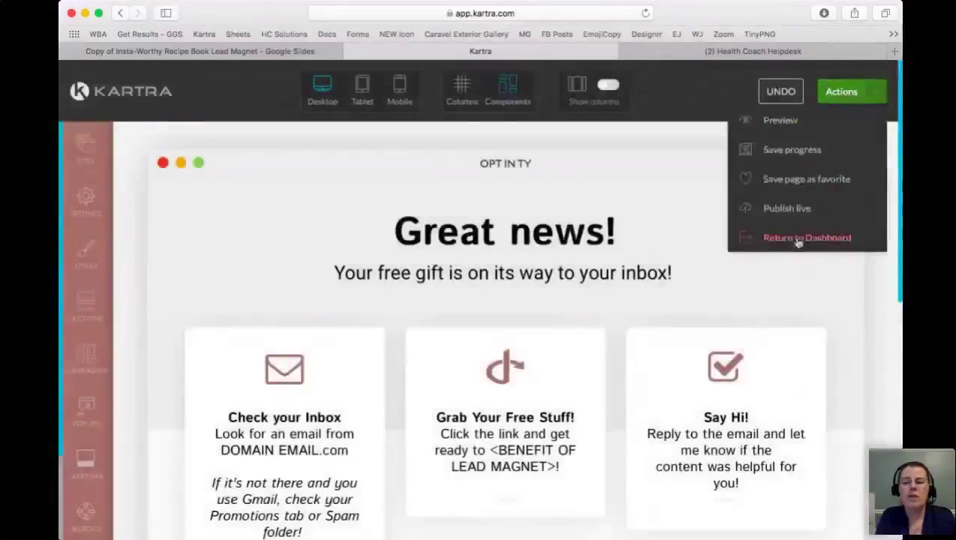
{"action": "left_click", "coordinate": [794, 235]}
{"action": "left_click", "coordinate": [604, 112]}
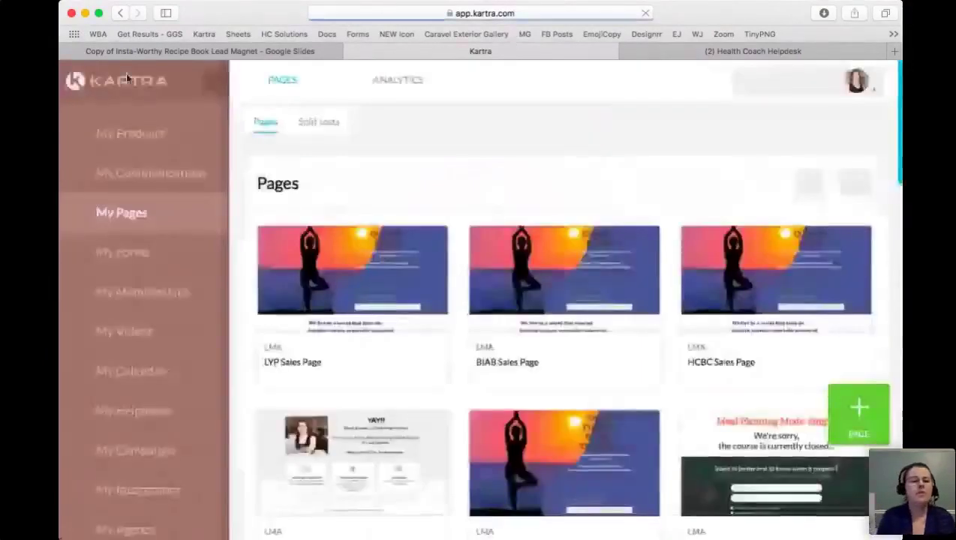
Step: Find the LM Social Media Posts page in the page list and open it for editing
{"action": "scroll", "coordinate": [408, 328], "scroll_direction": "down", "scroll_amount": 5}
{"action": "scroll", "coordinate": [473, 300], "scroll_direction": "down", "scroll_amount": 4}
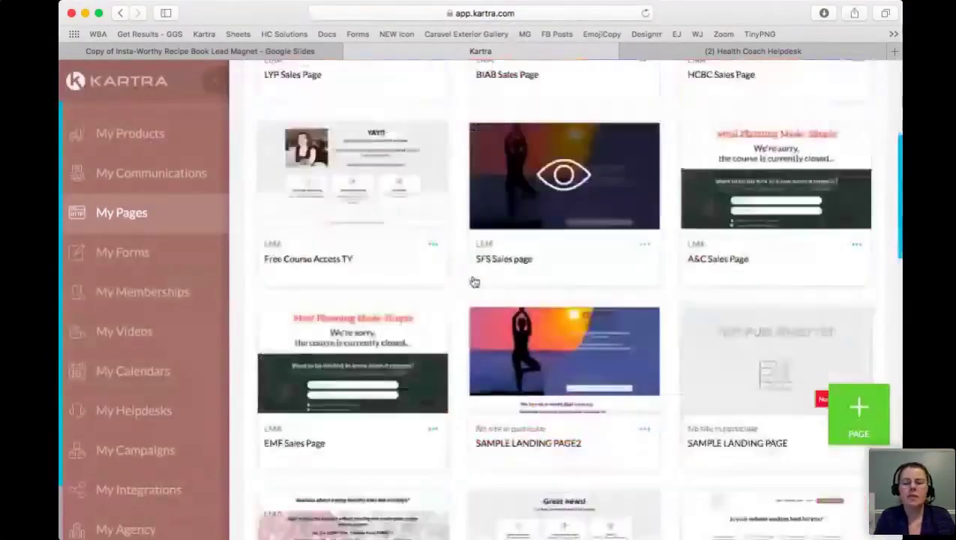
{"action": "scroll", "coordinate": [591, 292], "scroll_direction": "down", "scroll_amount": 3}
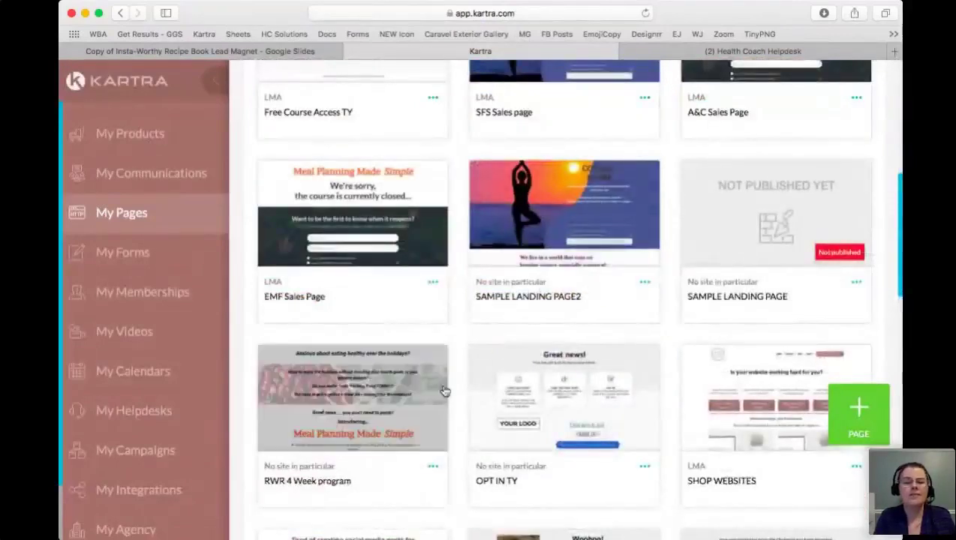
{"action": "scroll", "coordinate": [444, 391], "scroll_direction": "down", "scroll_amount": 5}
{"action": "scroll", "coordinate": [444, 391], "scroll_direction": "down", "scroll_amount": 8}
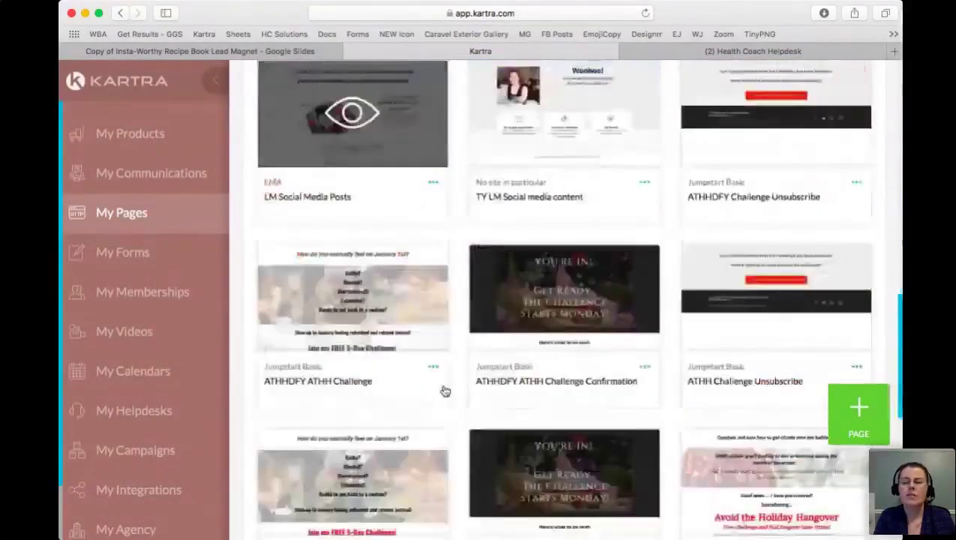
{"action": "scroll", "coordinate": [397, 145], "scroll_direction": "up", "scroll_amount": 2}
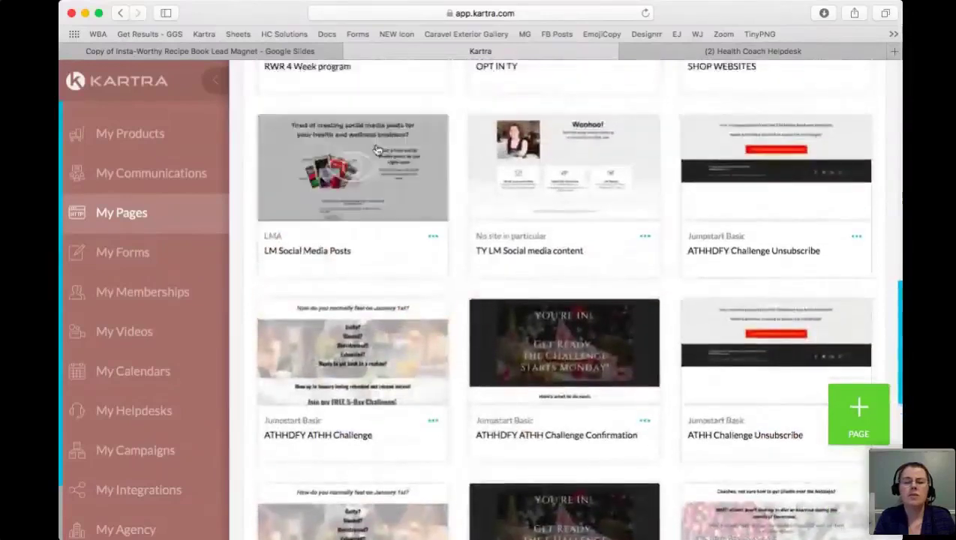
{"action": "left_click", "coordinate": [433, 237]}
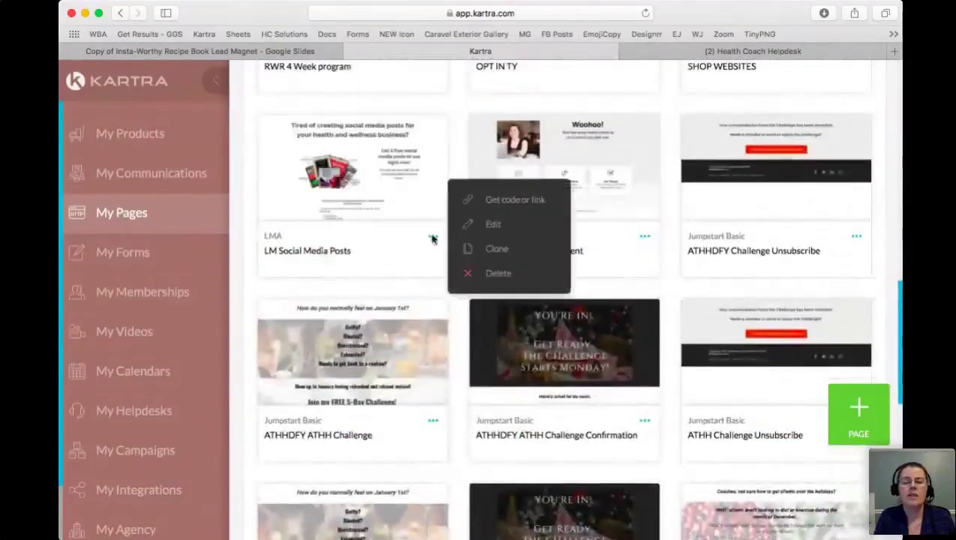
{"action": "left_click", "coordinate": [489, 232]}
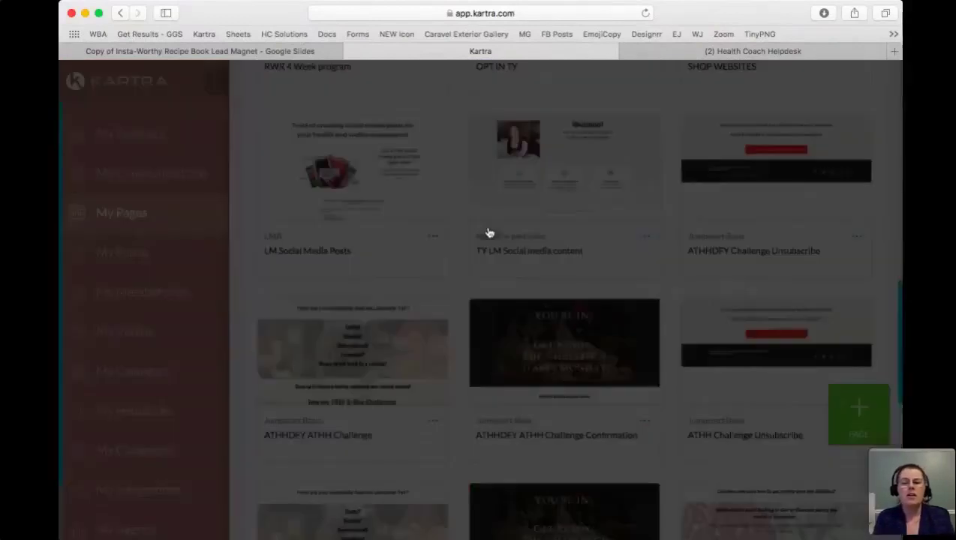
{"action": "left_click", "coordinate": [689, 121]}
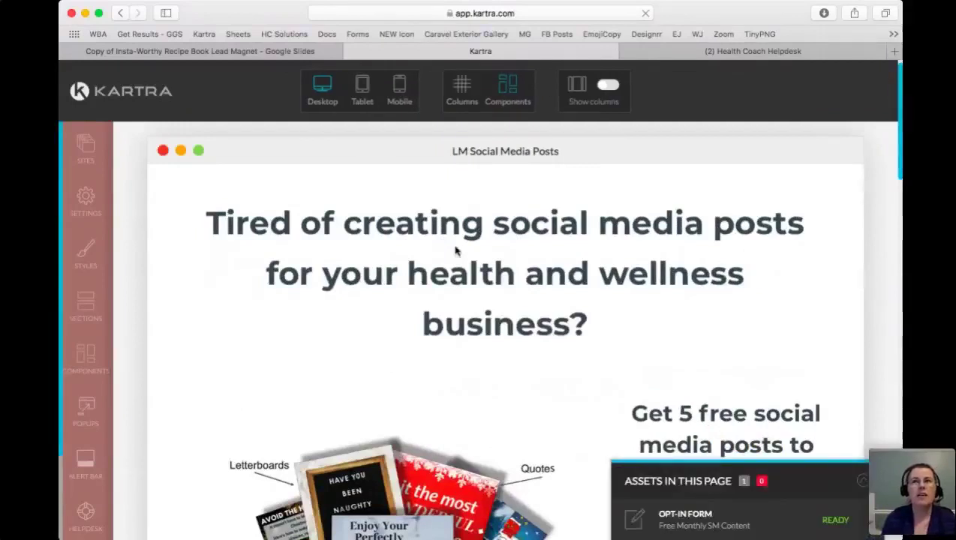
Step: Review the LM Social Media Posts opt-in page, including its headline, image, packet description and sign-up form
{"action": "mouse_move", "coordinate": [456, 251]}
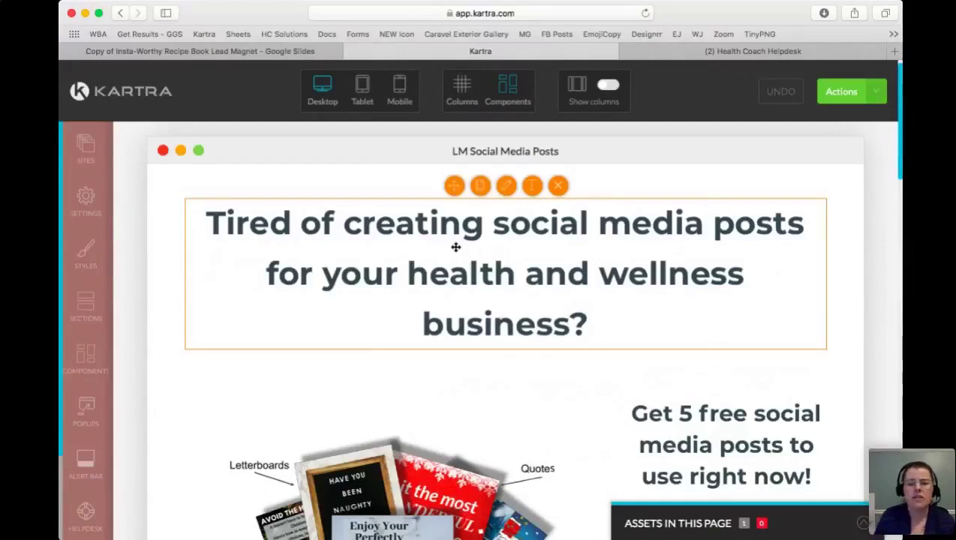
{"action": "scroll", "coordinate": [565, 315], "scroll_direction": "down", "scroll_amount": 3}
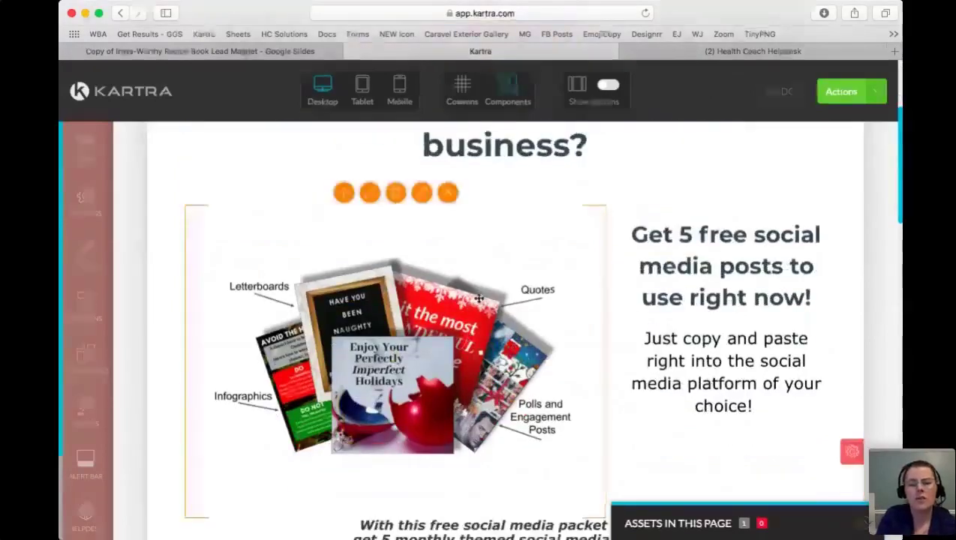
{"action": "scroll", "coordinate": [593, 405], "scroll_direction": "down", "scroll_amount": 3}
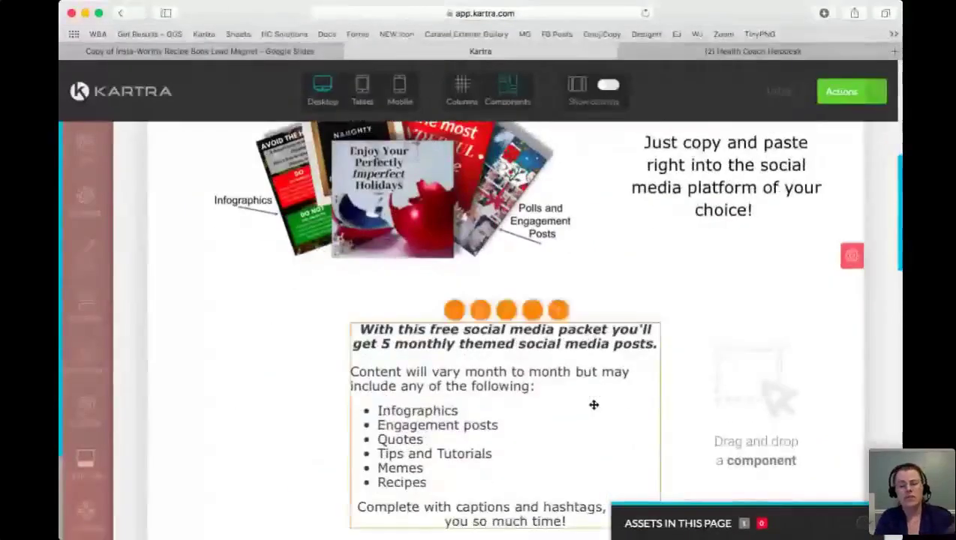
{"action": "scroll", "coordinate": [594, 404], "scroll_direction": "down", "scroll_amount": 3}
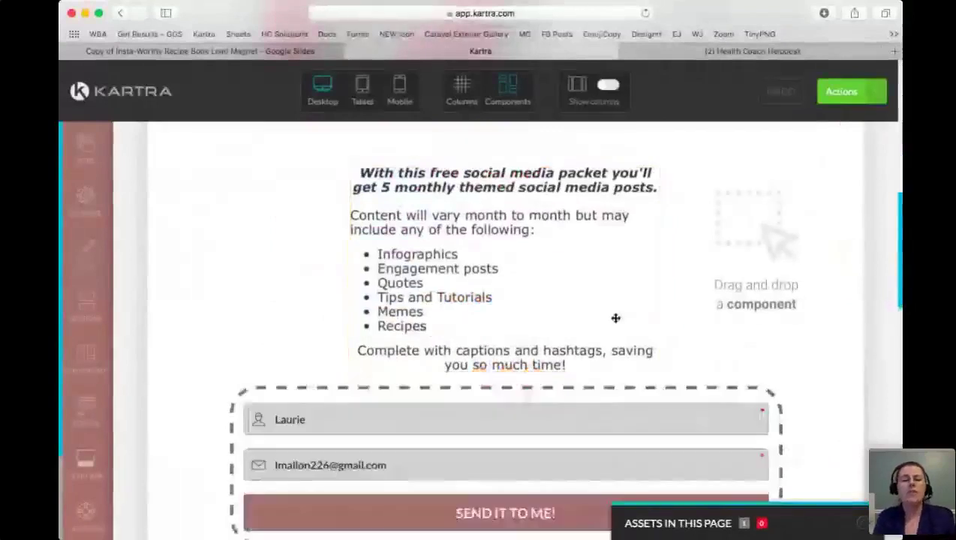
{"action": "scroll", "coordinate": [610, 361], "scroll_direction": "up", "scroll_amount": 9}
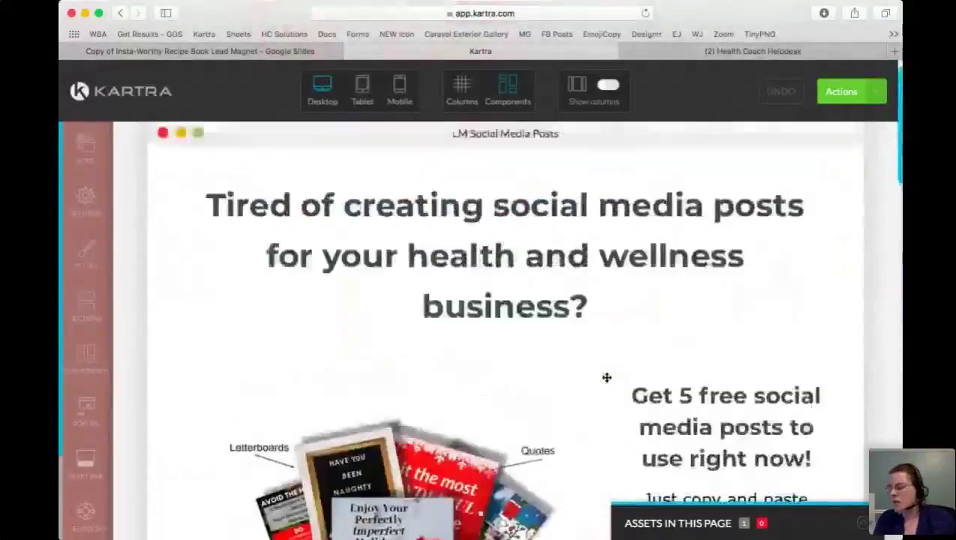
{"action": "left_click", "coordinate": [851, 96]}
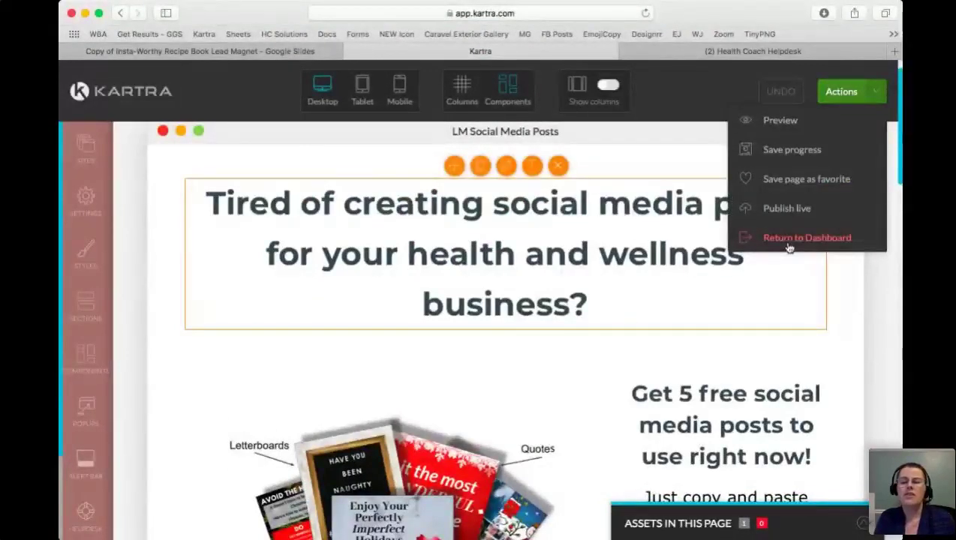
{"action": "scroll", "coordinate": [689, 381], "scroll_direction": "down", "scroll_amount": 2}
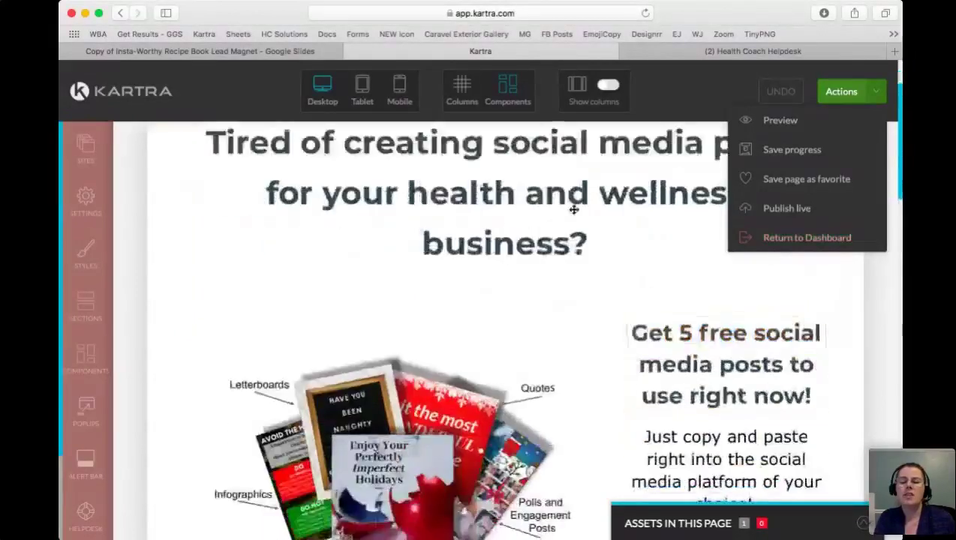
{"action": "scroll", "coordinate": [484, 410], "scroll_direction": "down", "scroll_amount": 5}
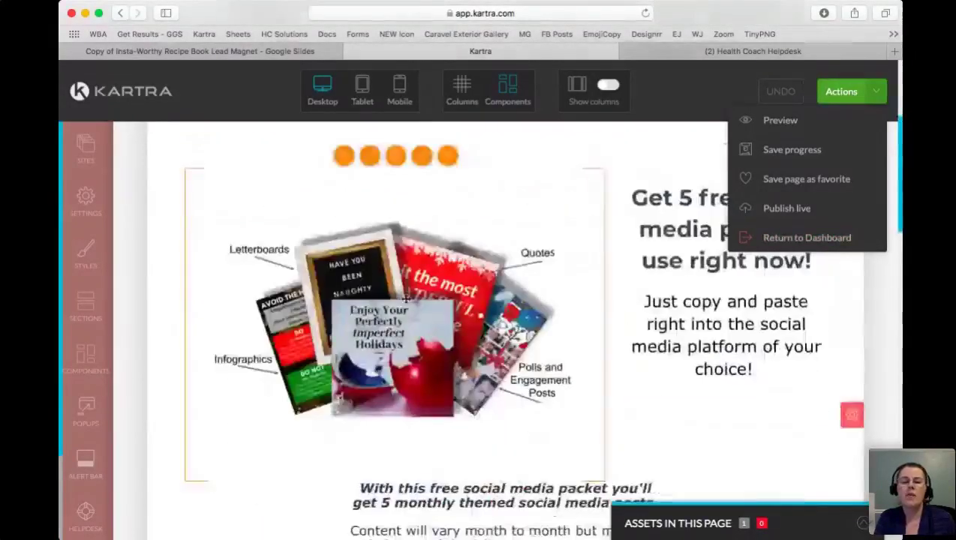
{"action": "scroll", "coordinate": [529, 251], "scroll_direction": "up", "scroll_amount": 6}
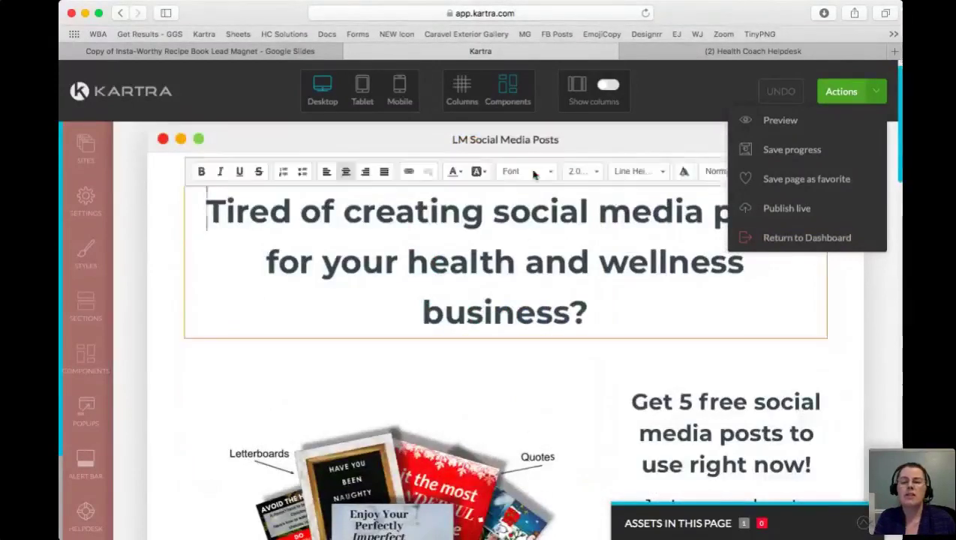
Step: Leave the LM Social Media Posts page editor and return to the dashboard's page list
{"action": "left_click", "coordinate": [820, 88]}
{"action": "left_click", "coordinate": [834, 96]}
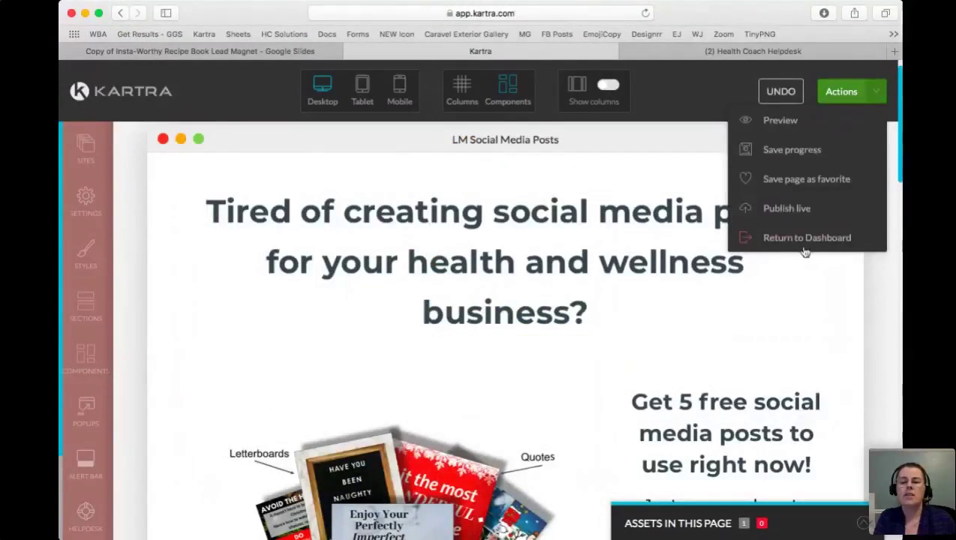
{"action": "left_click", "coordinate": [803, 240]}
{"action": "left_click", "coordinate": [608, 111]}
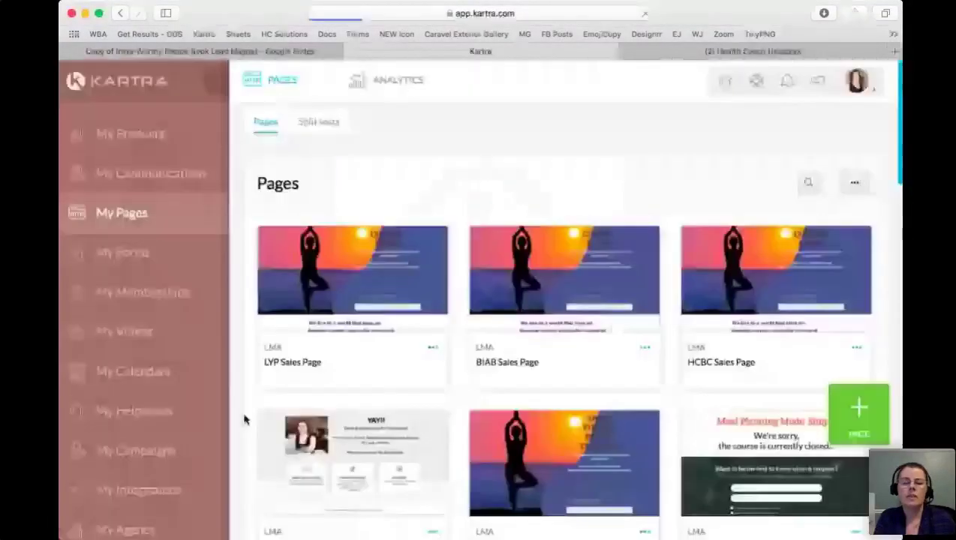
Step: Clone the LM Social Media Posts page and open the copy in the page editor
{"action": "scroll", "coordinate": [398, 367], "scroll_direction": "down", "scroll_amount": 10}
{"action": "scroll", "coordinate": [403, 405], "scroll_direction": "down", "scroll_amount": 3}
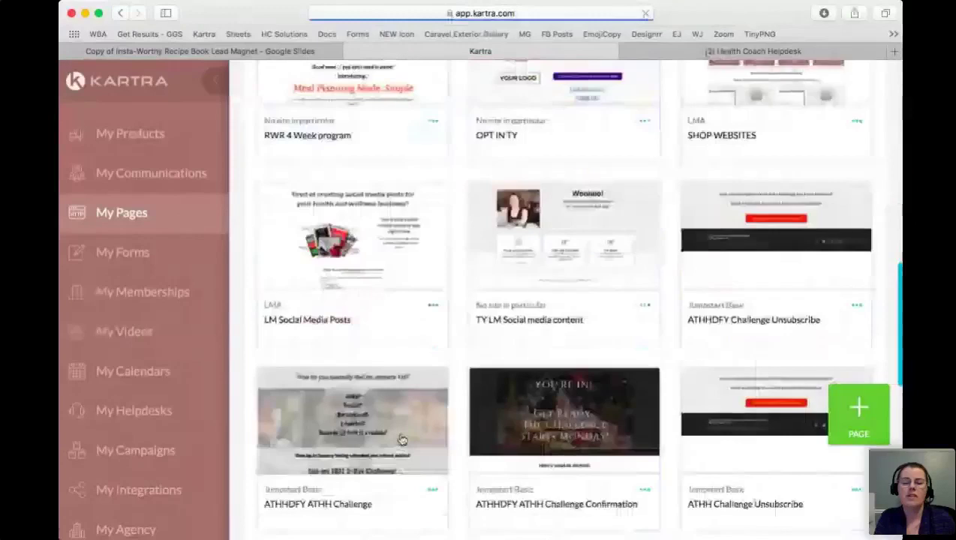
{"action": "left_click", "coordinate": [432, 306]}
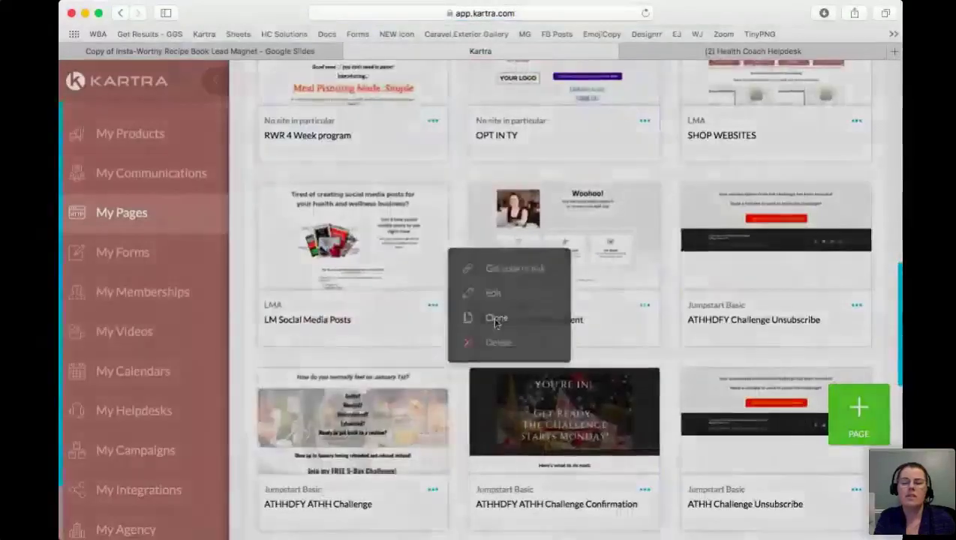
{"action": "left_click", "coordinate": [495, 321]}
{"action": "left_click", "coordinate": [685, 114]}
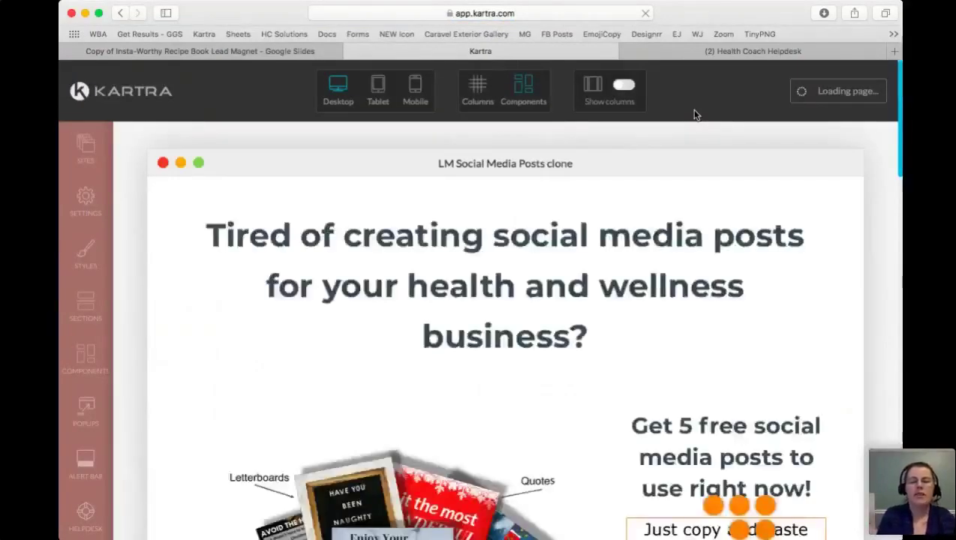
Step: Replace the cloned page's main headline text with "LOOKING FOR HEALTHY RECIPES"
{"action": "mouse_move", "coordinate": [503, 250]}
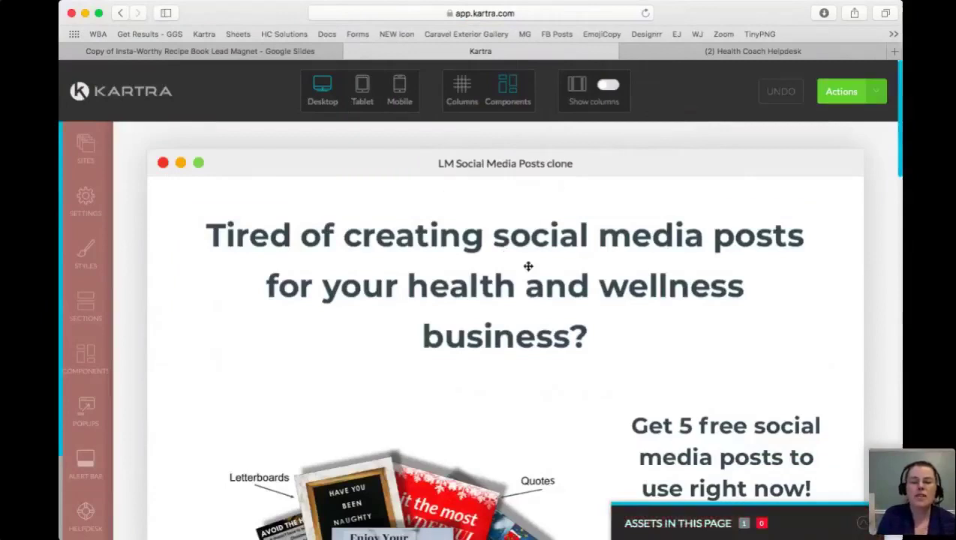
{"action": "left_click", "coordinate": [533, 203]}
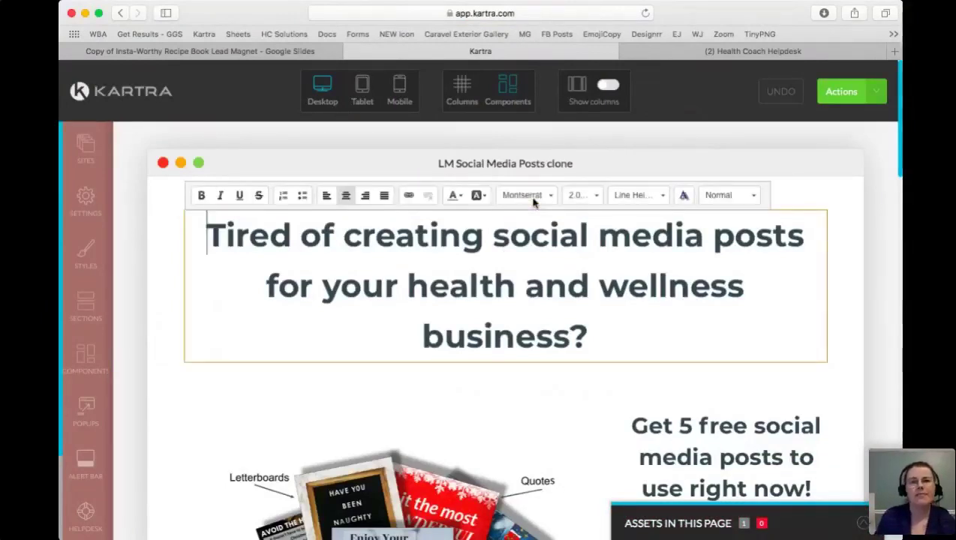
{"action": "left_click", "coordinate": [594, 342]}
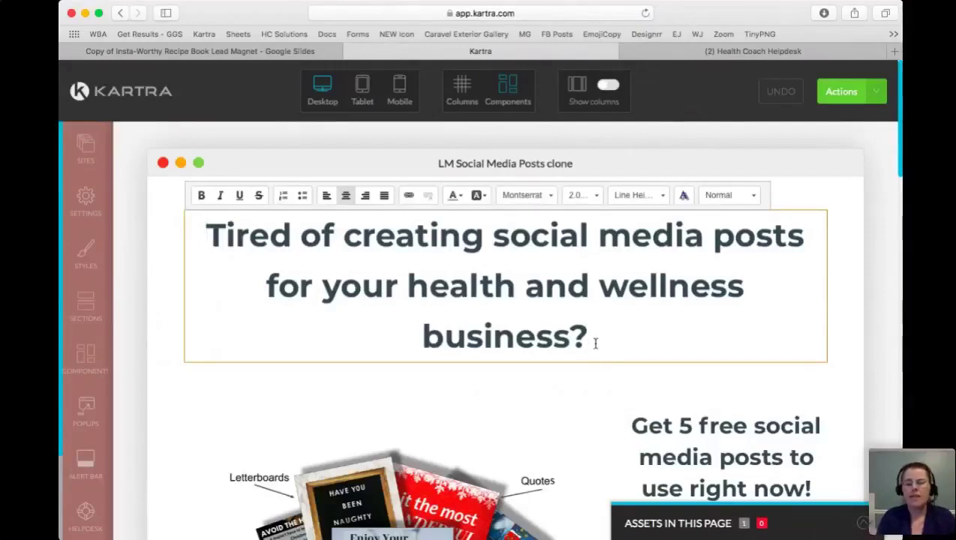
{"action": "mouse_move", "coordinate": [595, 342]}
{"action": "left_mouse_down"}
{"action": "mouse_move", "coordinate": [518, 282]}
{"action": "mouse_move", "coordinate": [210, 225]}
{"action": "left_mouse_up"}
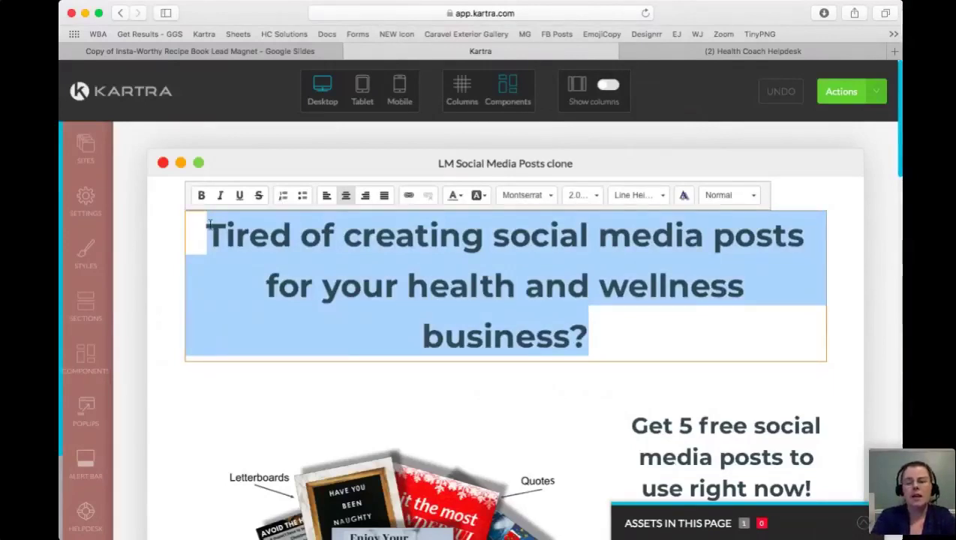
{"action": "type", "text": "N"}
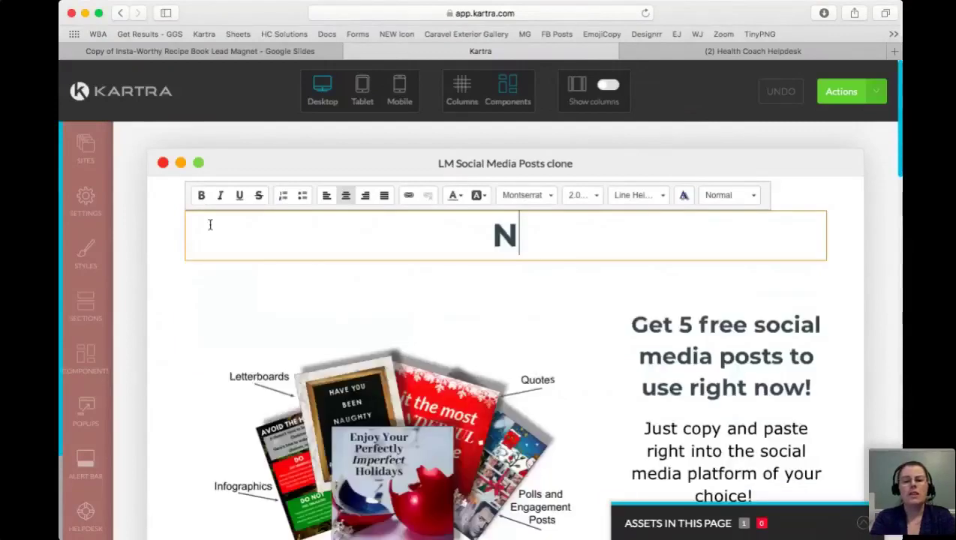
{"action": "key", "text": "BackSpace"}
{"action": "type", "text": "LOOKING FOR"}
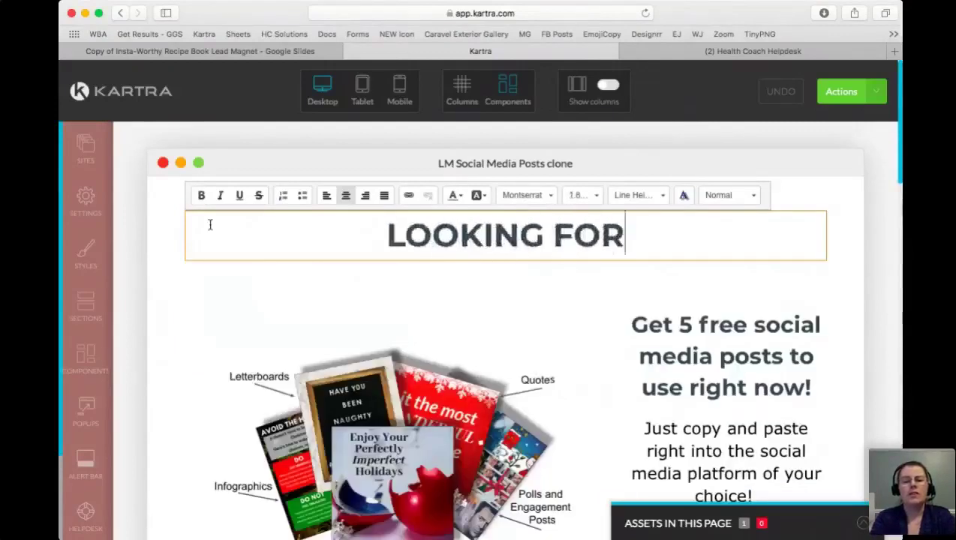
{"action": "type", "text": " HEALTHY RECIPES"}
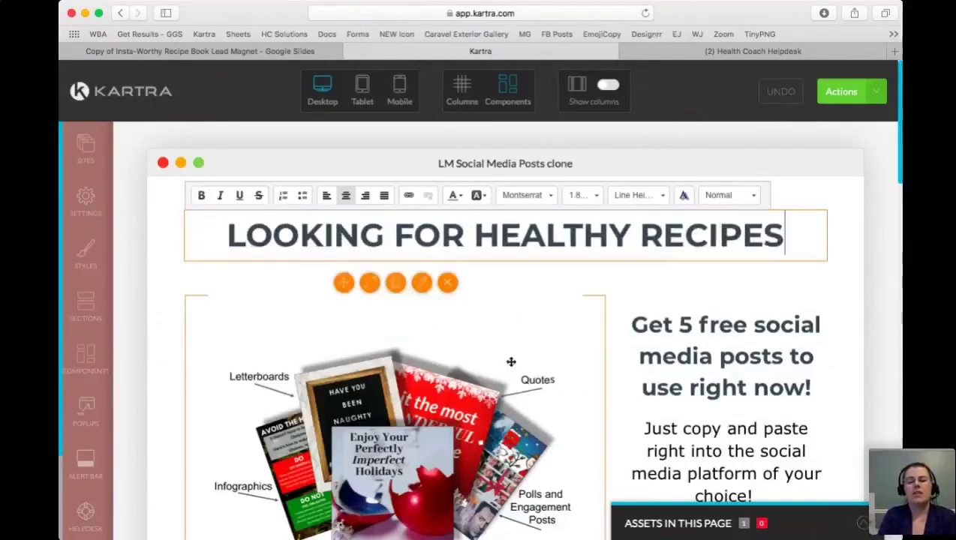
Step: Reword the subheading beside the image to "Get MY FREE recipe guide right now!"
{"action": "scroll", "coordinate": [508, 361], "scroll_direction": "down", "scroll_amount": 3}
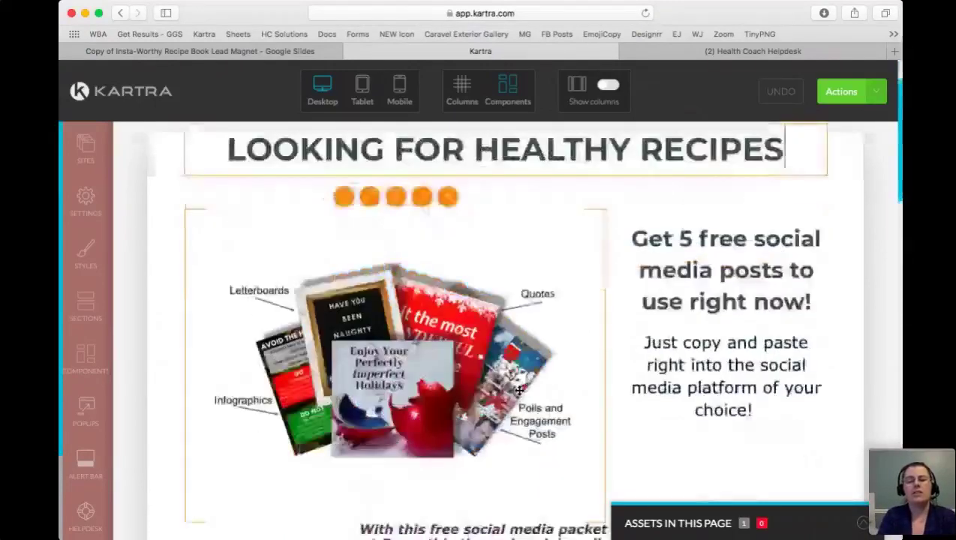
{"action": "left_click", "coordinate": [756, 214]}
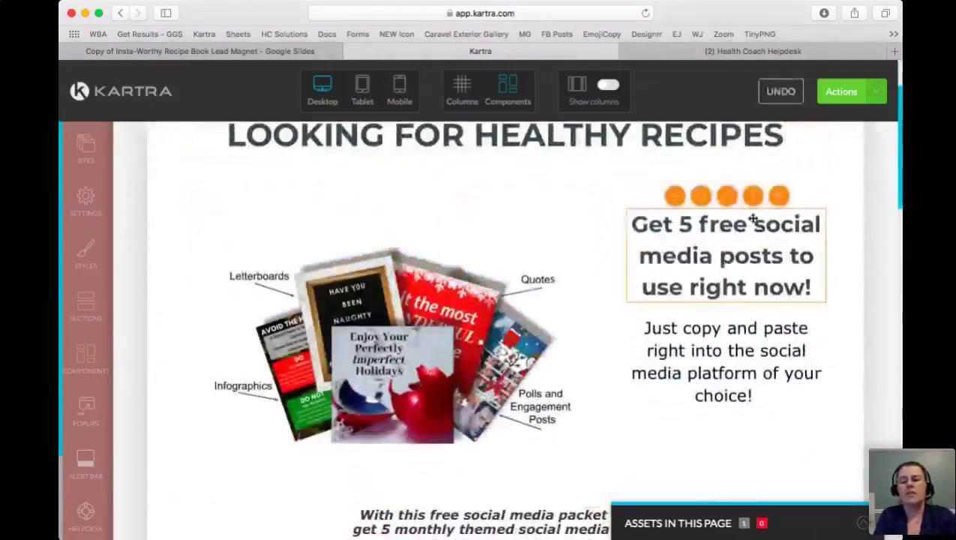
{"action": "left_click", "coordinate": [749, 255]}
{"action": "left_click_drag", "start_coordinate": [679, 224], "coordinate": [679, 285]}
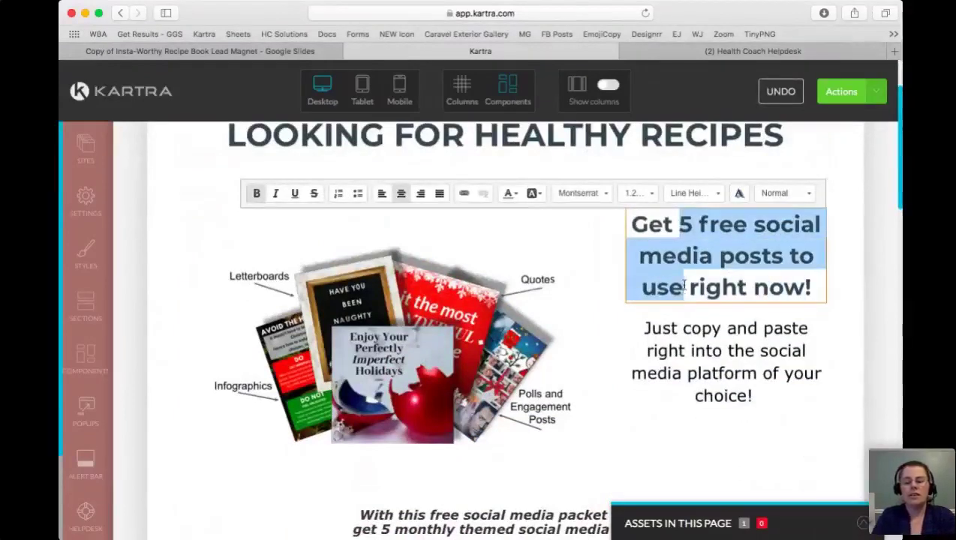
{"action": "type", "text": "MY FREE "}
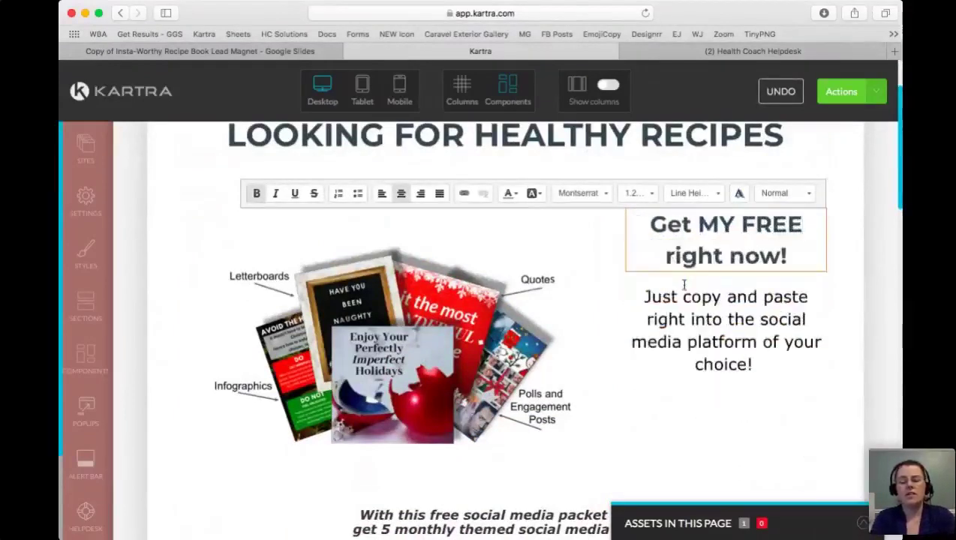
{"action": "type", "text": "recie"}
{"action": "key", "text": "BackSpace"}
{"action": "type", "text": "pe guid"}
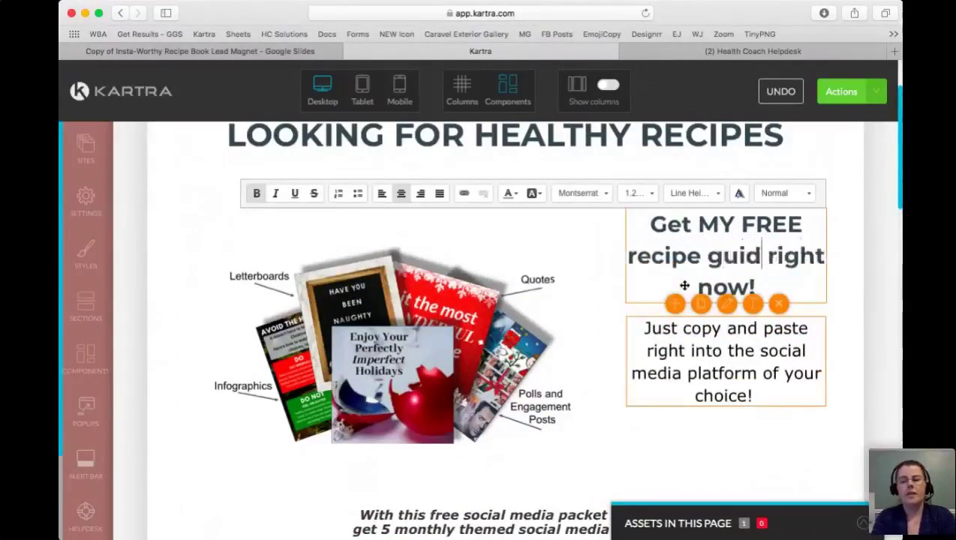
{"action": "type", "text": "e"}
Step: Replace the paragraph under the subheading with "Save time and money each week."
{"action": "left_click", "coordinate": [745, 359]}
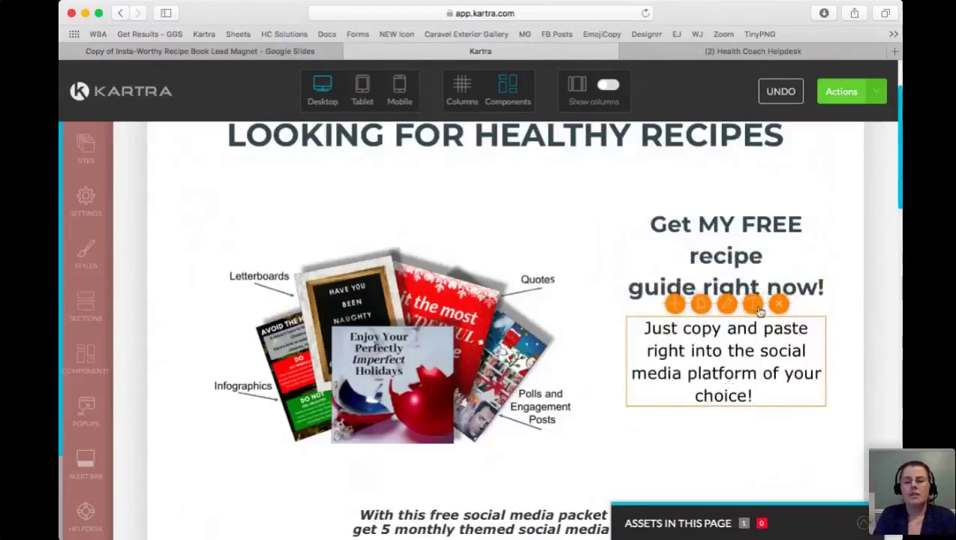
{"action": "left_click", "coordinate": [756, 394]}
{"action": "left_click_drag", "start_coordinate": [757, 394], "coordinate": [636, 323]}
{"action": "type", "text": "Sjave"}
{"action": "key", "text": "BackSpace"}
{"action": "key", "text": "BackSpace"}
{"action": "key", "text": "BackSpace"}
{"action": "key", "text": "BackSpace"}
{"action": "type", "text": "ave time and money each week."}
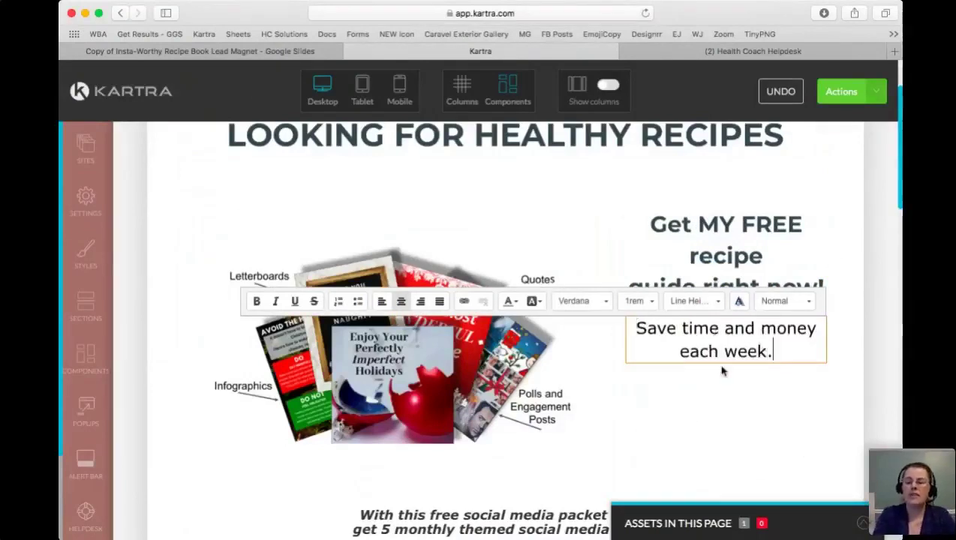
Step: Replace the period with an exclamation mark so the paragraph under the subheading reads "Save time and money each week!"
{"action": "key", "text": "BackSpace"}
{"action": "type", "text": "!"}
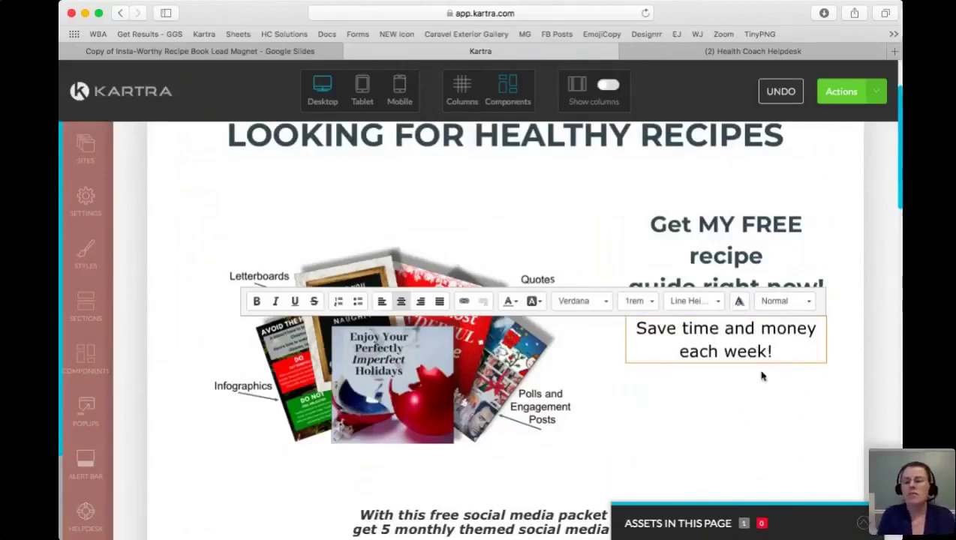
{"action": "left_click", "coordinate": [421, 196]}
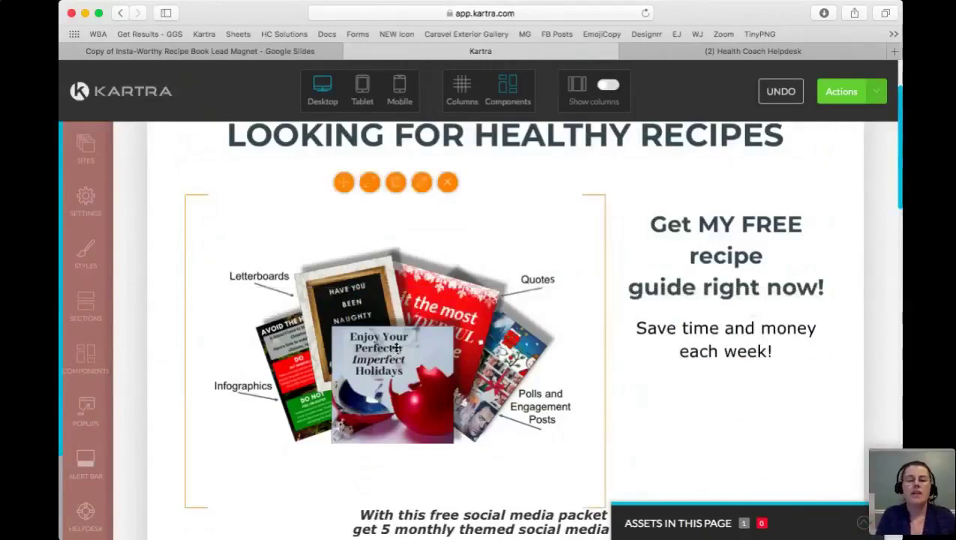
Step: Browse the image library for a replacement for the social media posts collage beside the subheading
{"action": "left_click", "coordinate": [422, 186]}
{"action": "left_click", "coordinate": [216, 184]}
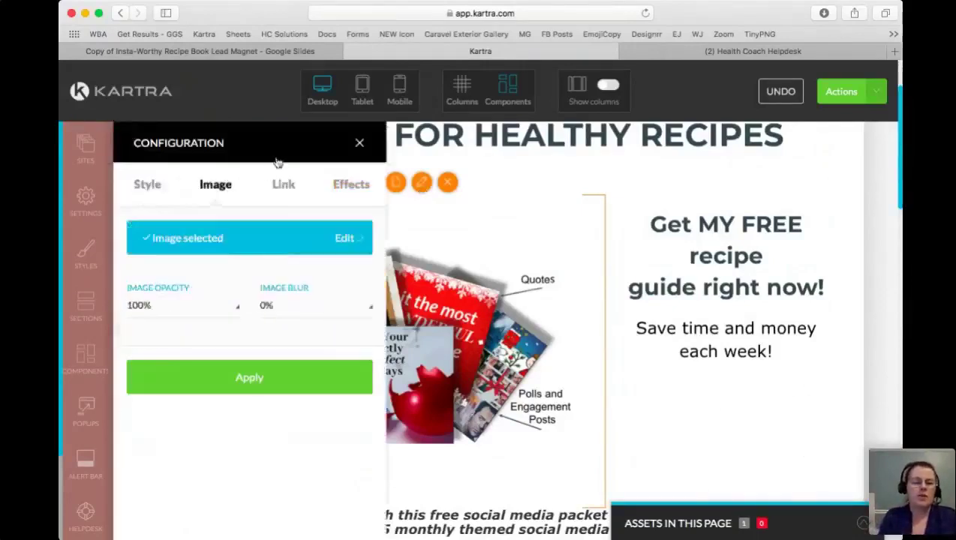
{"action": "left_click", "coordinate": [231, 248]}
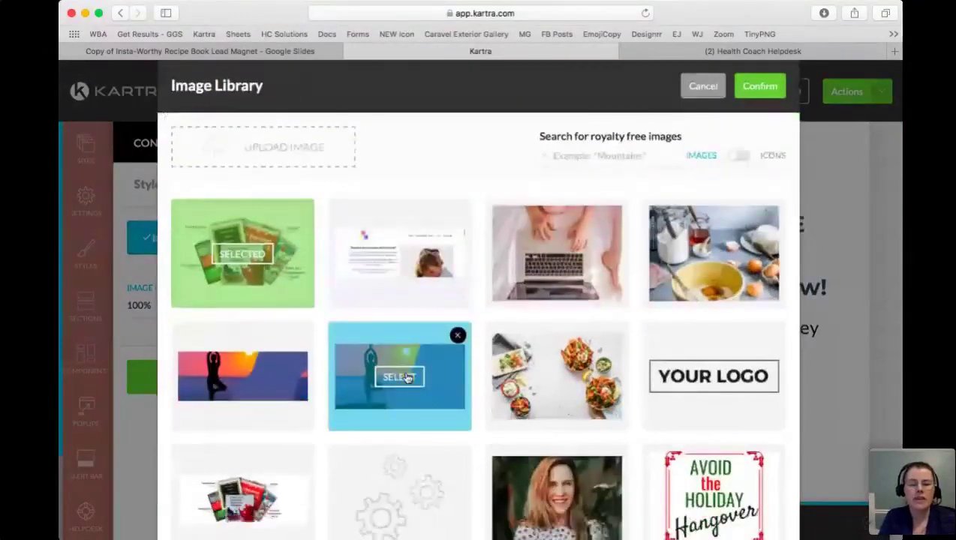
{"action": "scroll", "coordinate": [408, 377], "scroll_direction": "down", "scroll_amount": 5}
{"action": "scroll", "coordinate": [407, 378], "scroll_direction": "down", "scroll_amount": 8}
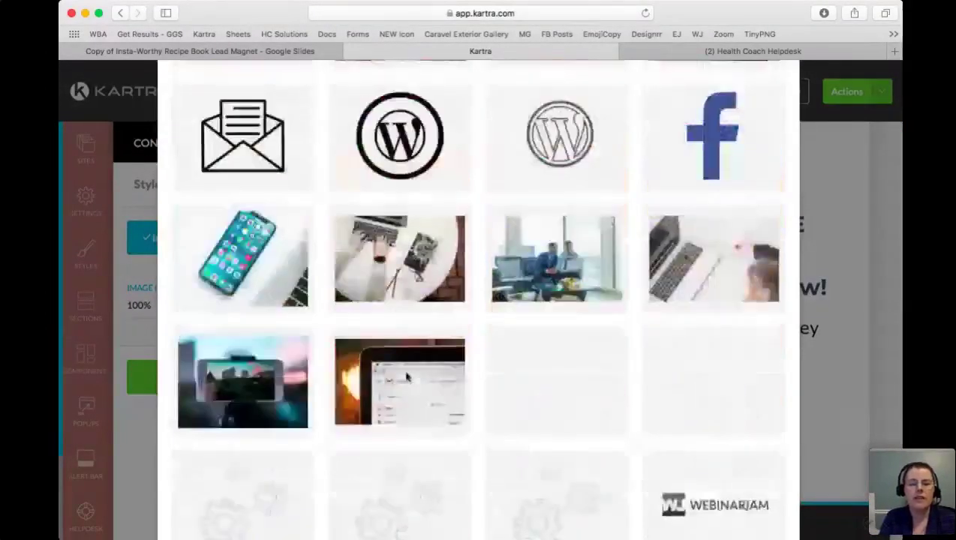
{"action": "left_click", "coordinate": [485, 496]}
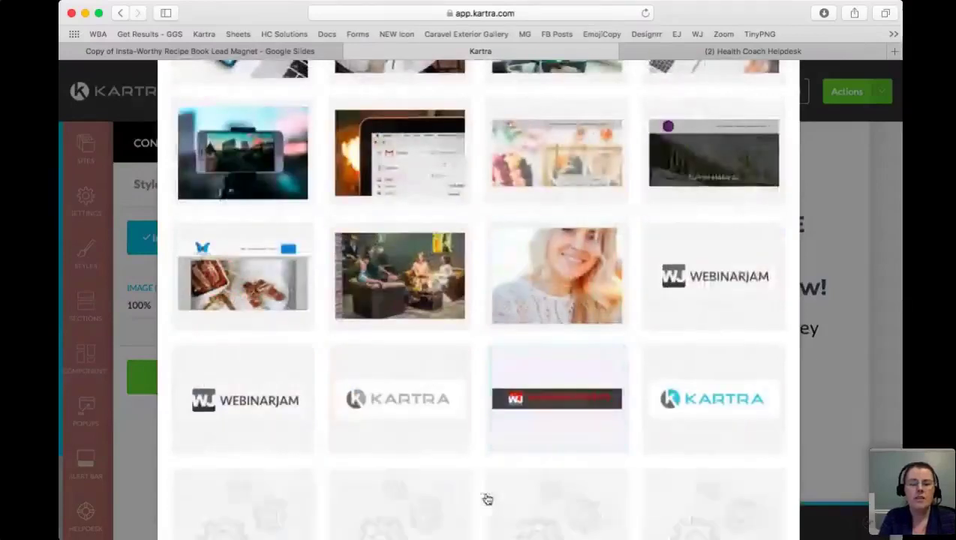
{"action": "scroll", "coordinate": [486, 405], "scroll_direction": "down", "scroll_amount": 5}
{"action": "scroll", "coordinate": [490, 405], "scroll_direction": "down", "scroll_amount": 8}
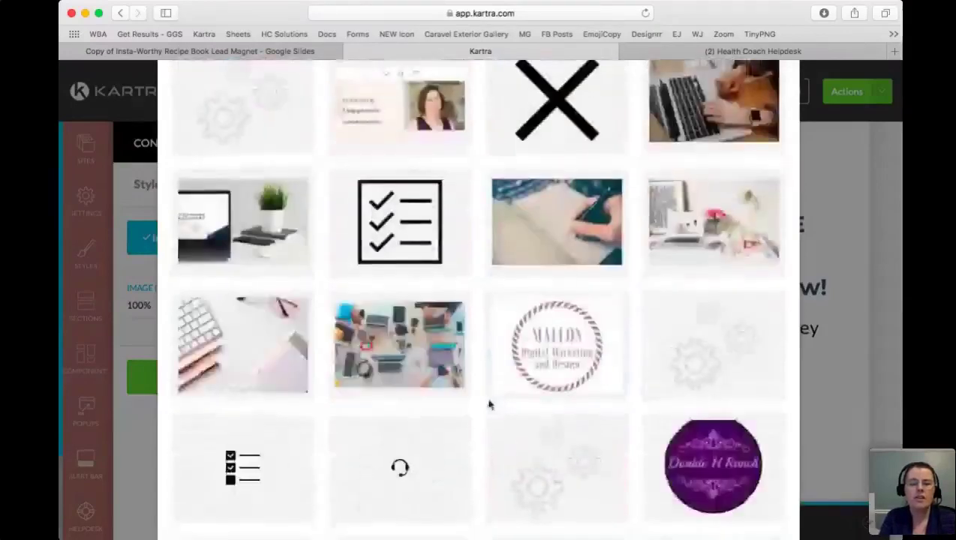
{"action": "scroll", "coordinate": [489, 405], "scroll_direction": "down", "scroll_amount": 5}
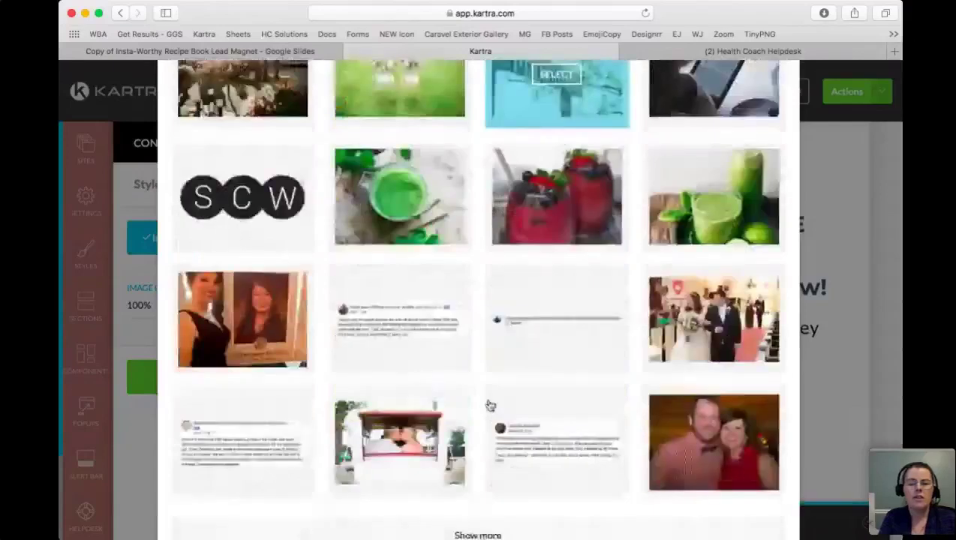
{"action": "scroll", "coordinate": [489, 405], "scroll_direction": "down", "scroll_amount": 2}
{"action": "scroll", "coordinate": [489, 405], "scroll_direction": "up", "scroll_amount": 15}
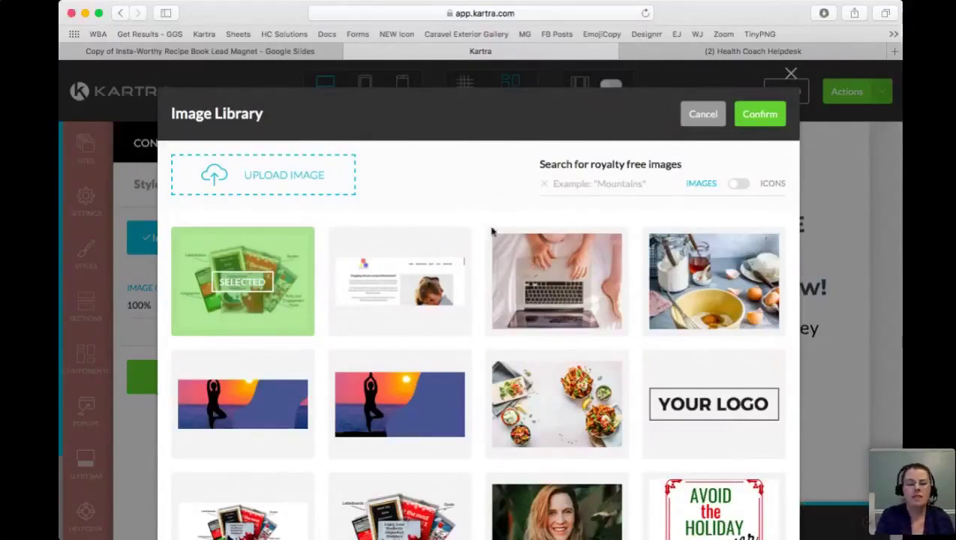
Step: Confirm the social media posts collage as the selected library image, apply it and close the image configuration
{"action": "left_click", "coordinate": [759, 114]}
{"action": "left_click", "coordinate": [323, 383]}
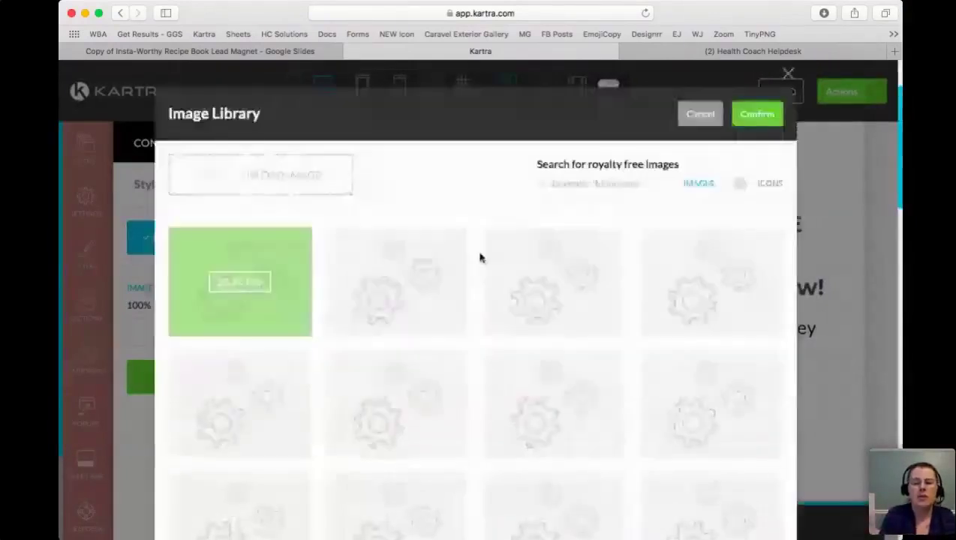
{"action": "left_click", "coordinate": [378, 255]}
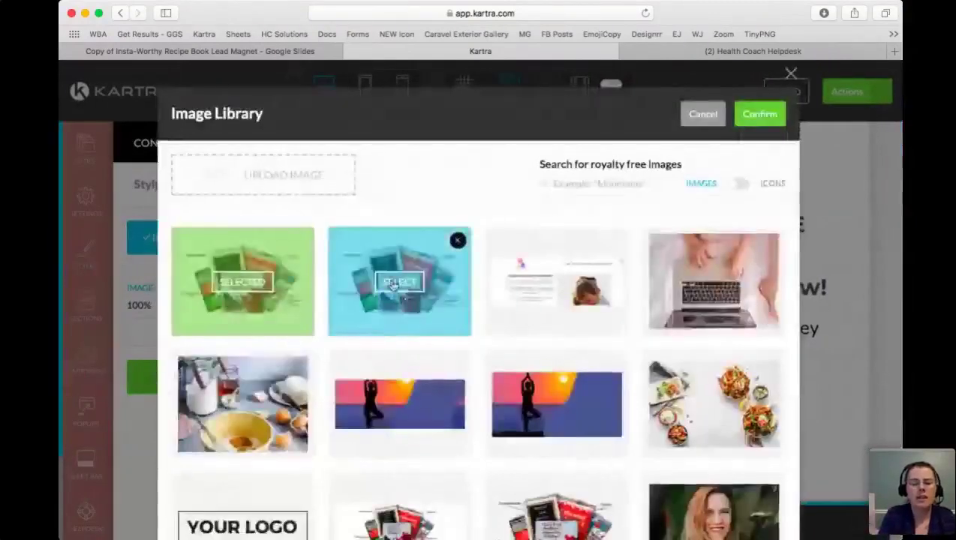
{"action": "left_click", "coordinate": [764, 113]}
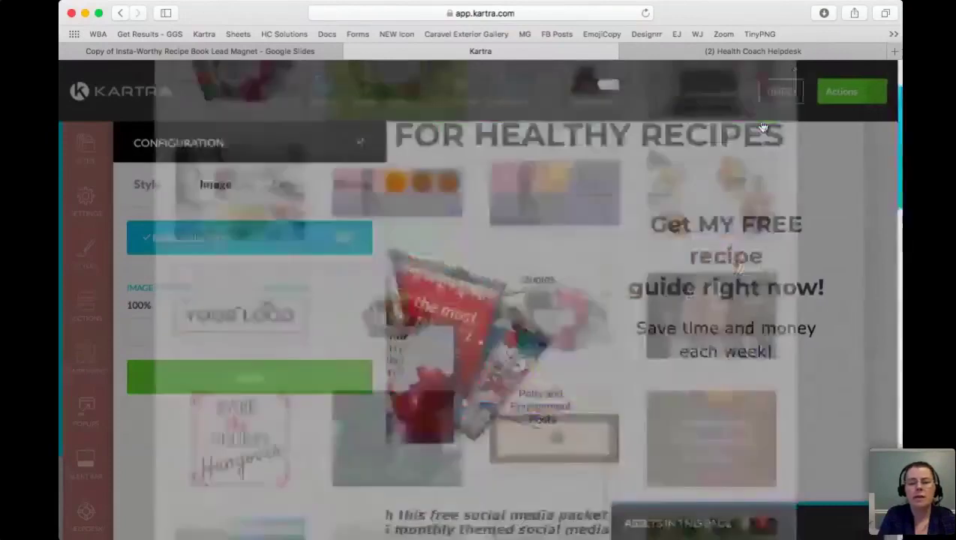
{"action": "left_click", "coordinate": [248, 377]}
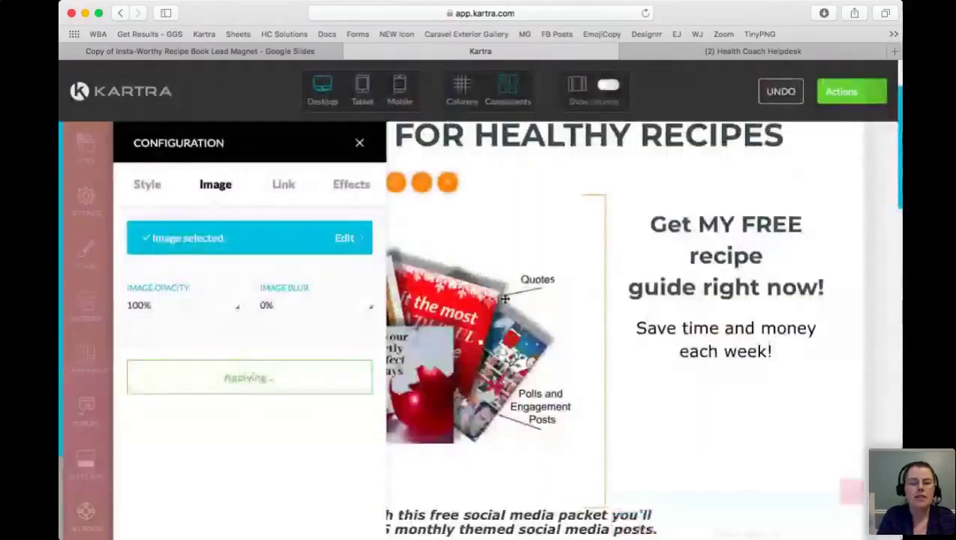
{"action": "left_click", "coordinate": [360, 142]}
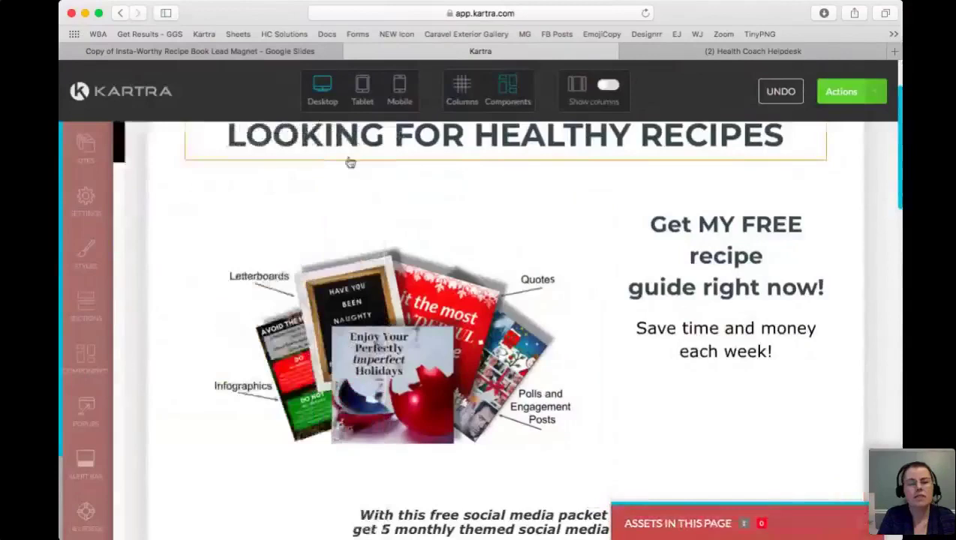
Step: Reduce the size of the social media posts collage slightly
{"action": "mouse_move", "coordinate": [439, 260]}
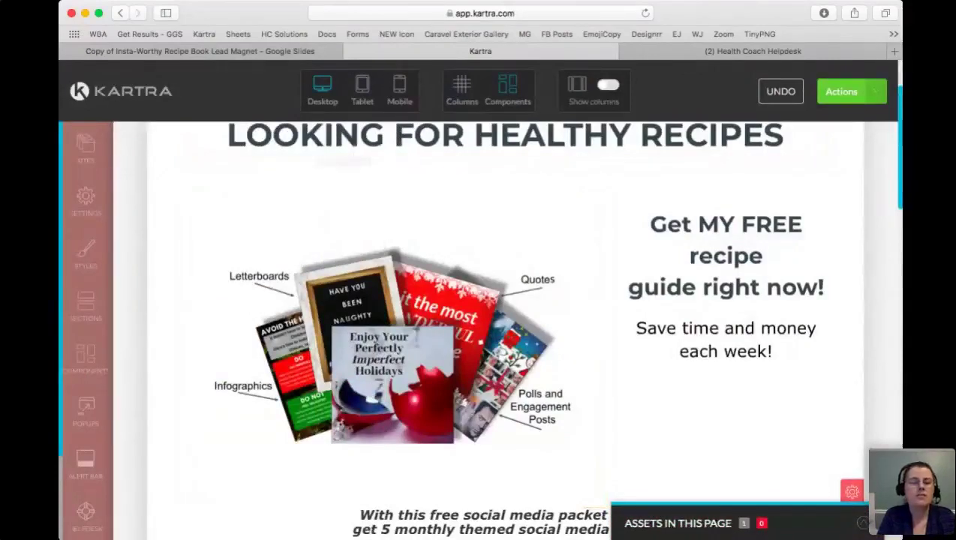
{"action": "left_click", "coordinate": [735, 229]}
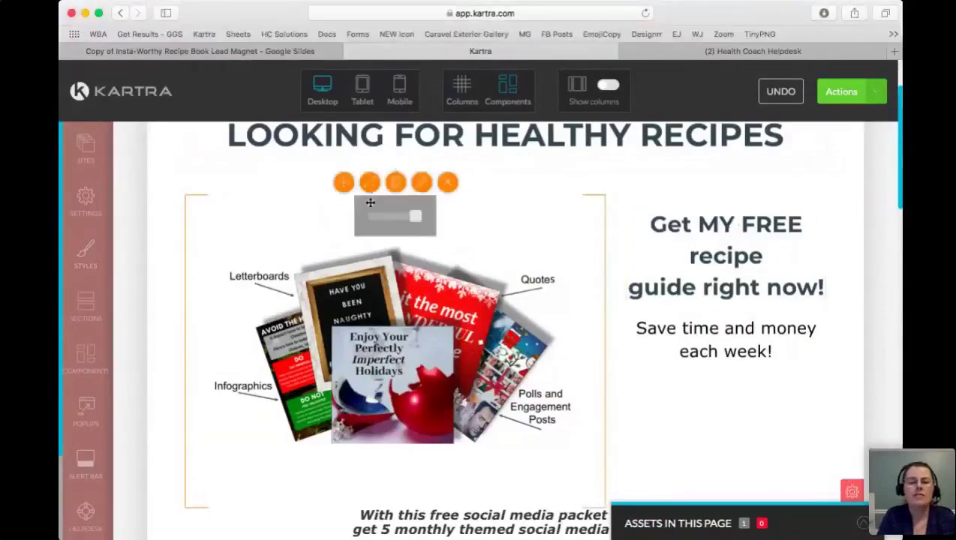
{"action": "left_click_drag", "start_coordinate": [415, 217], "coordinate": [411, 217]}
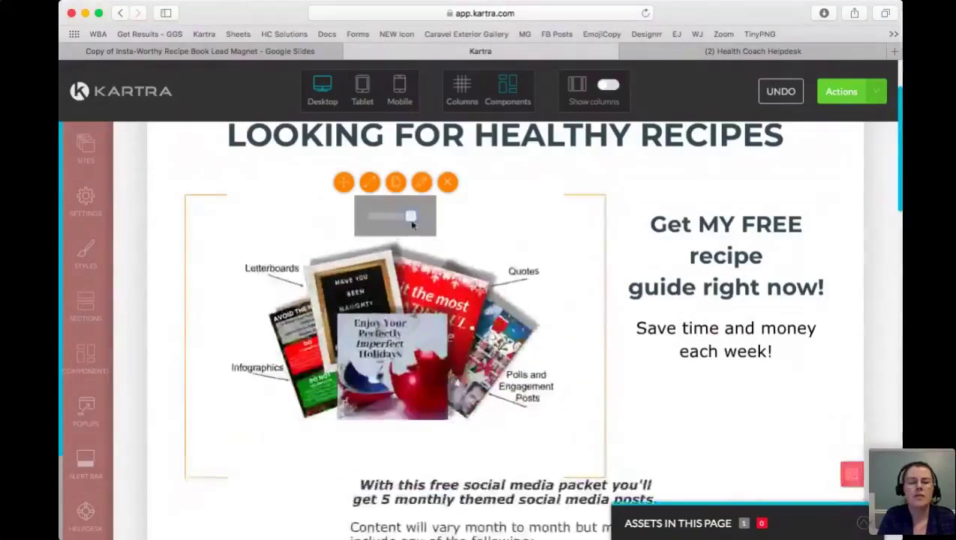
Step: Examine the collage image's margin, border, alignment and link options in its configuration
{"action": "left_click", "coordinate": [422, 185]}
{"action": "left_click", "coordinate": [213, 187]}
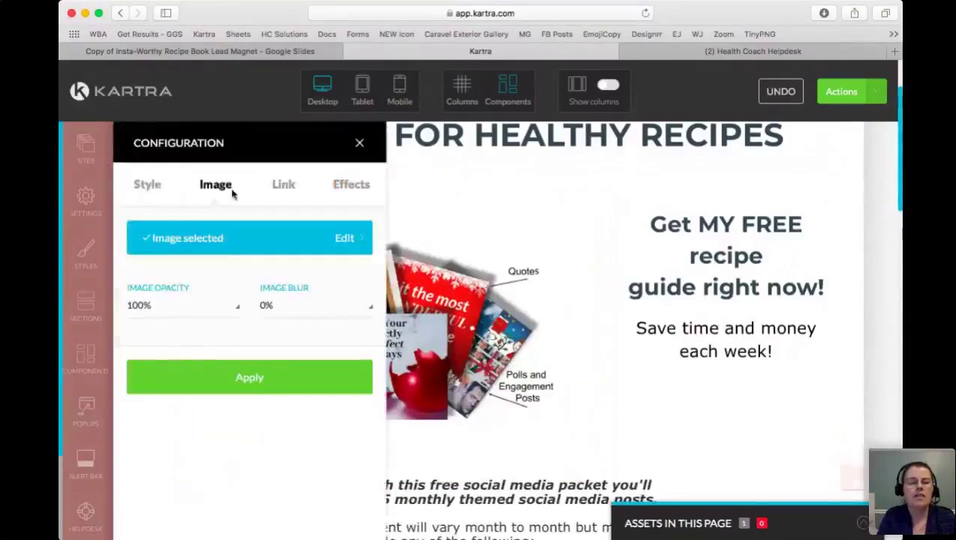
{"action": "left_click", "coordinate": [155, 191]}
{"action": "left_click", "coordinate": [145, 372]}
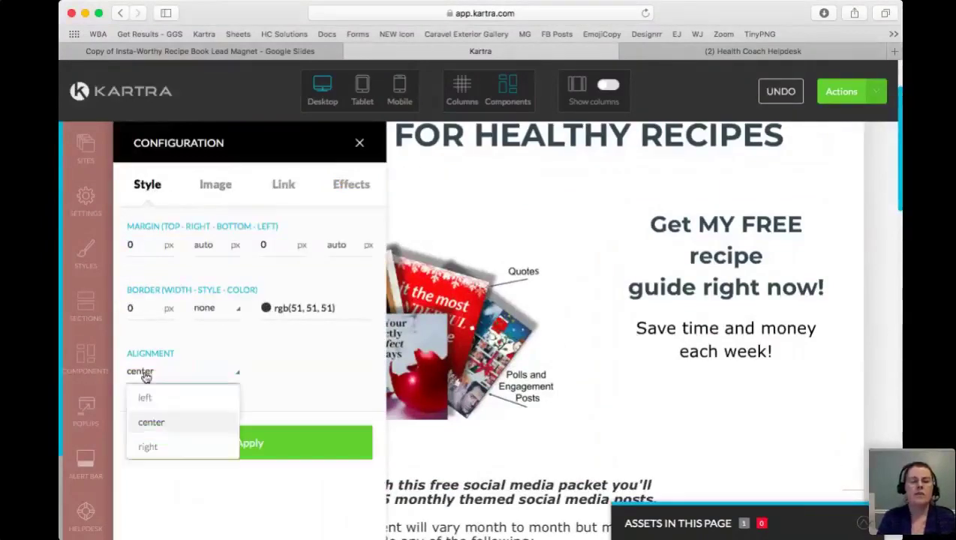
{"action": "left_click", "coordinate": [134, 246]}
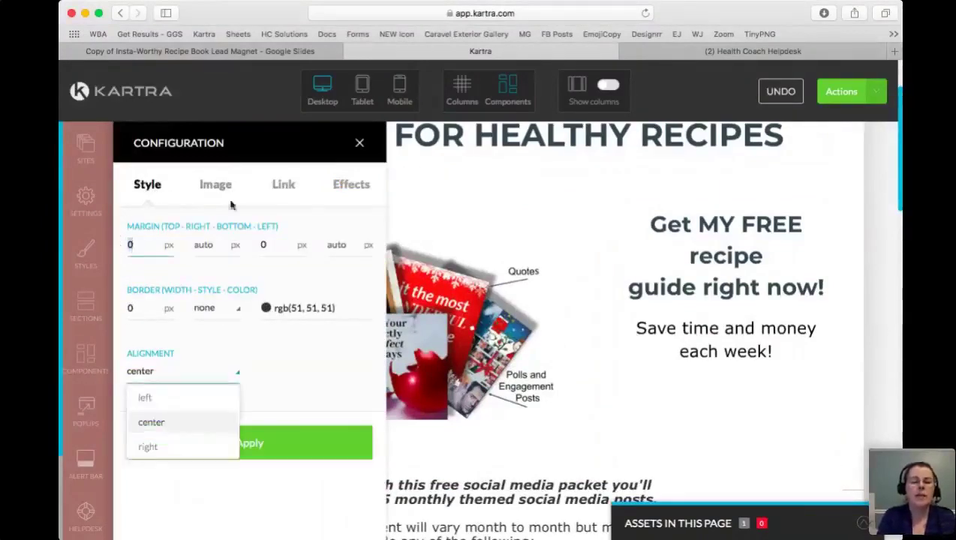
{"action": "left_click", "coordinate": [277, 190]}
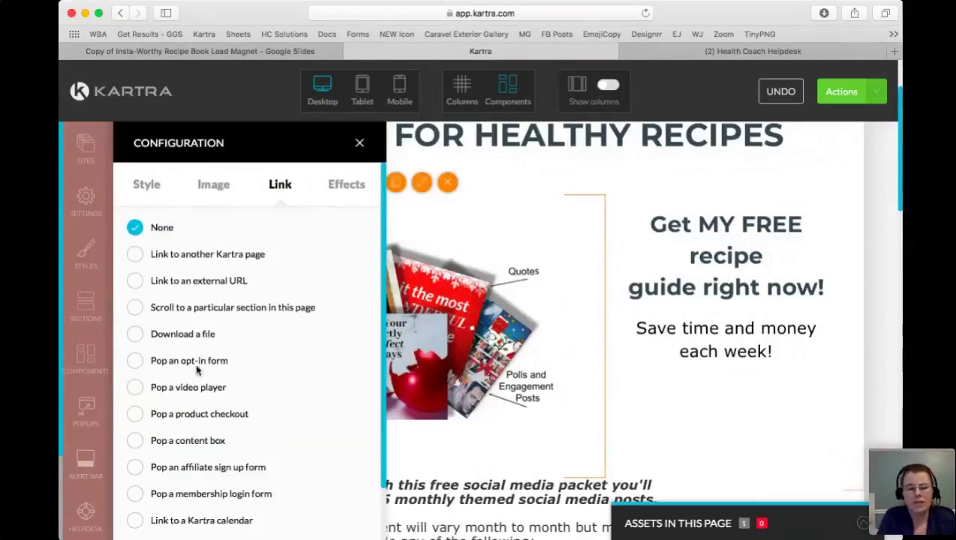
{"action": "scroll", "coordinate": [192, 490], "scroll_direction": "down", "scroll_amount": 2}
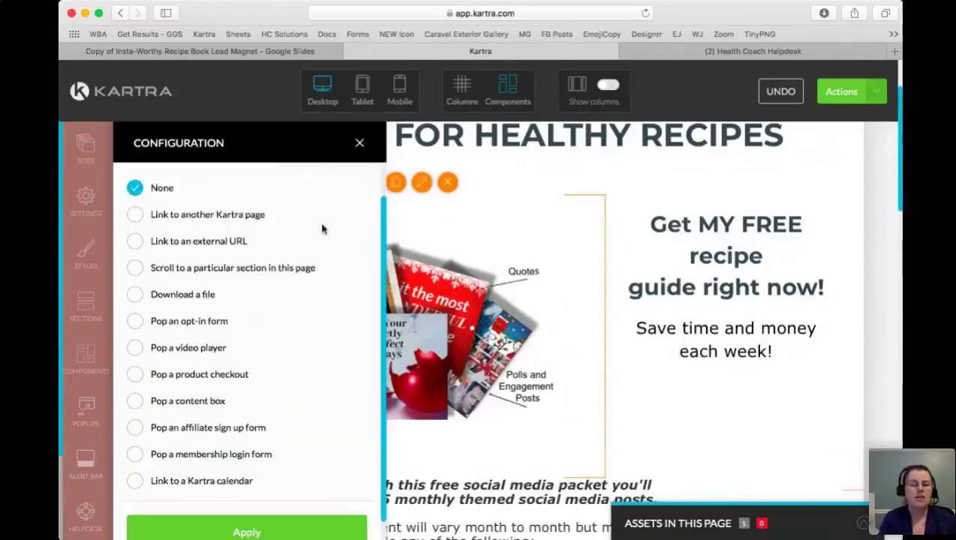
{"action": "scroll", "coordinate": [322, 218], "scroll_direction": "up", "scroll_amount": 2}
Step: Review the animation effects available for the collage image, previewing Fade and Slide from left
{"action": "left_click", "coordinate": [347, 186]}
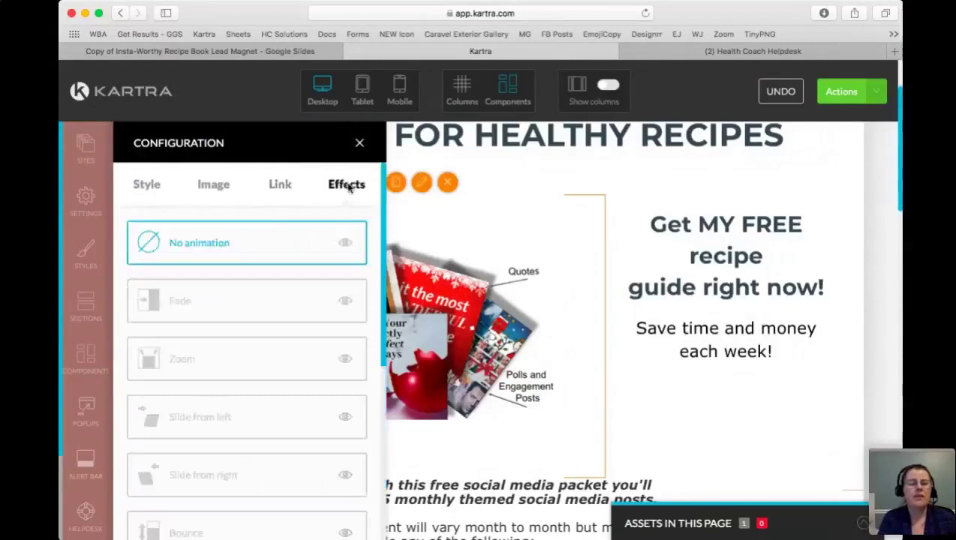
{"action": "scroll", "coordinate": [297, 311], "scroll_direction": "down", "scroll_amount": 2}
{"action": "scroll", "coordinate": [297, 310], "scroll_direction": "down", "scroll_amount": 2}
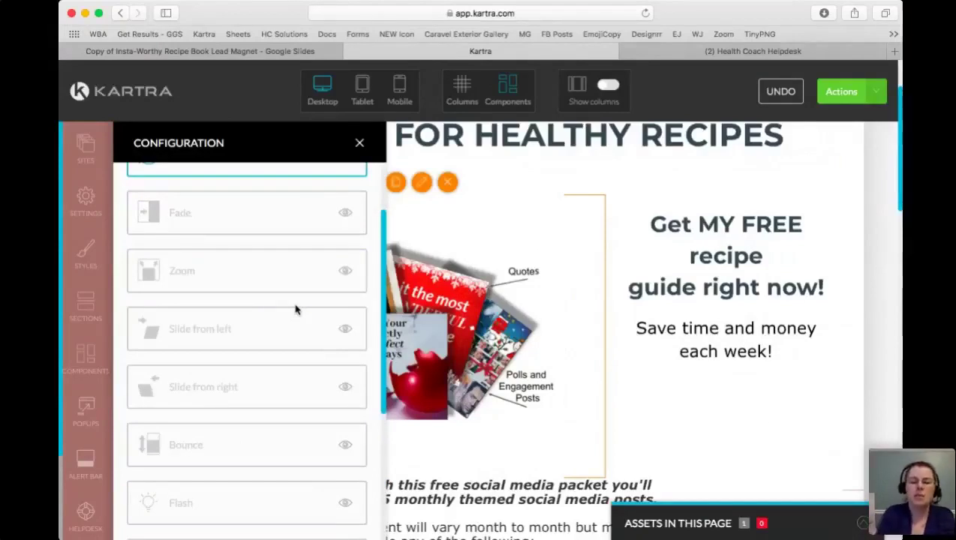
{"action": "left_click", "coordinate": [344, 214]}
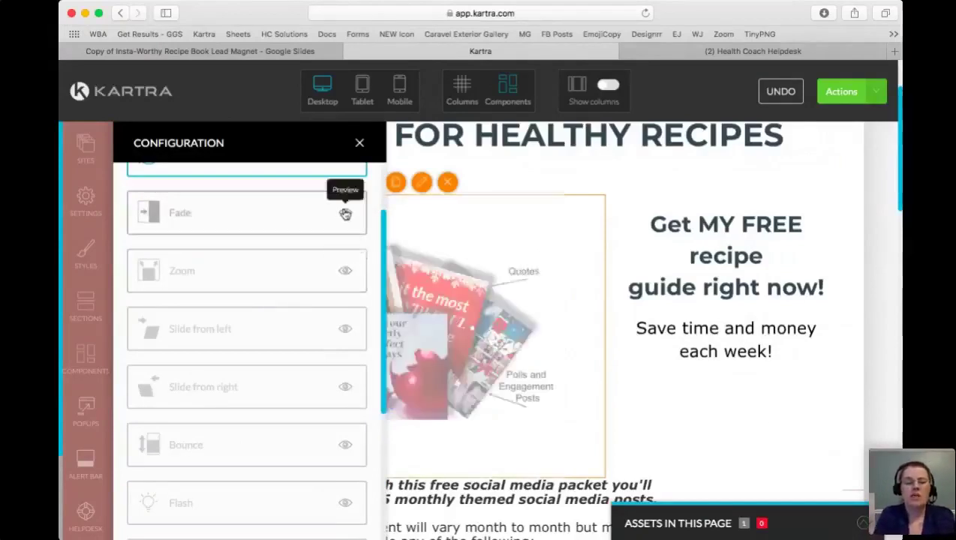
{"action": "scroll", "coordinate": [337, 403], "scroll_direction": "down", "scroll_amount": 2}
{"action": "left_click", "coordinate": [345, 282]}
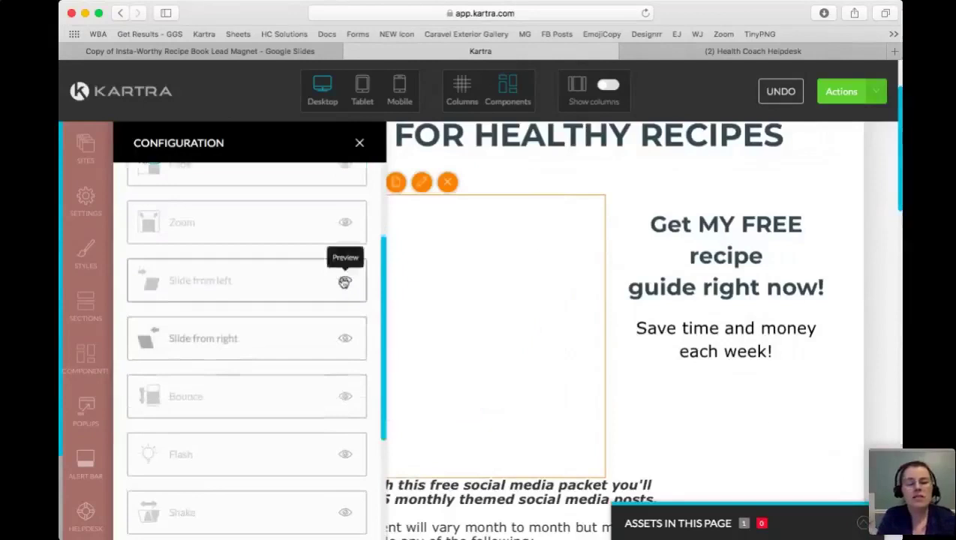
{"action": "scroll", "coordinate": [326, 428], "scroll_direction": "down", "scroll_amount": 5}
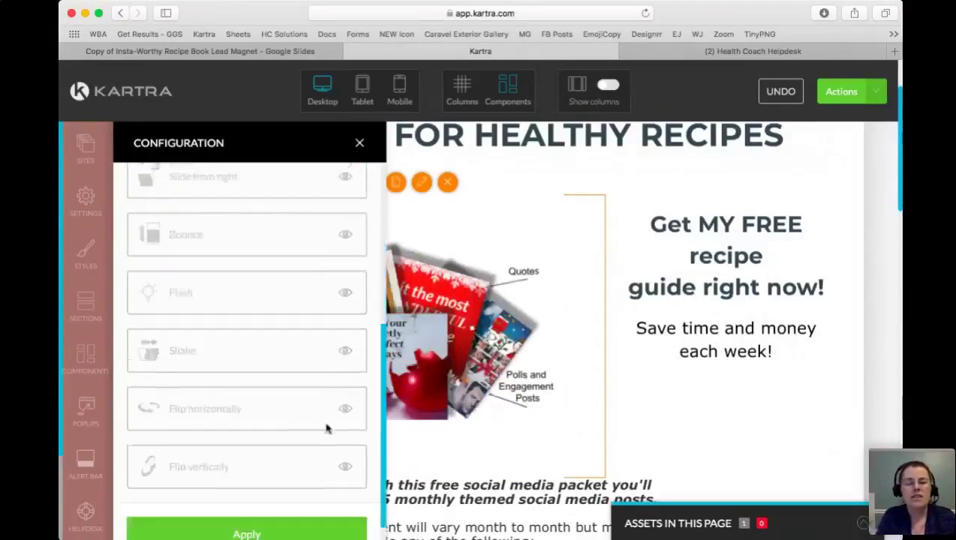
{"action": "scroll", "coordinate": [326, 428], "scroll_direction": "down", "scroll_amount": 1}
{"action": "scroll", "coordinate": [276, 379], "scroll_direction": "up", "scroll_amount": 3}
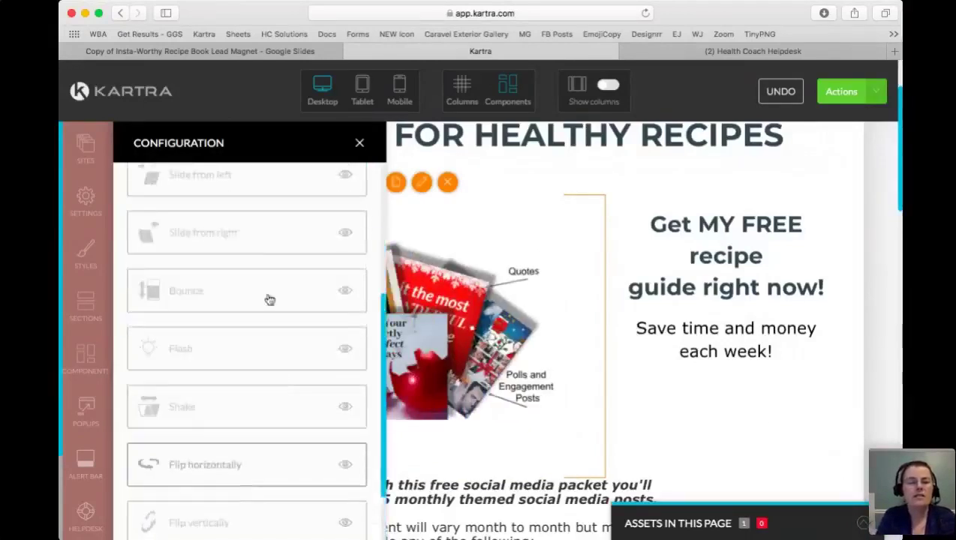
Step: Apply the Slide from left animation to the collage image and close its configuration
{"action": "left_click", "coordinate": [252, 184]}
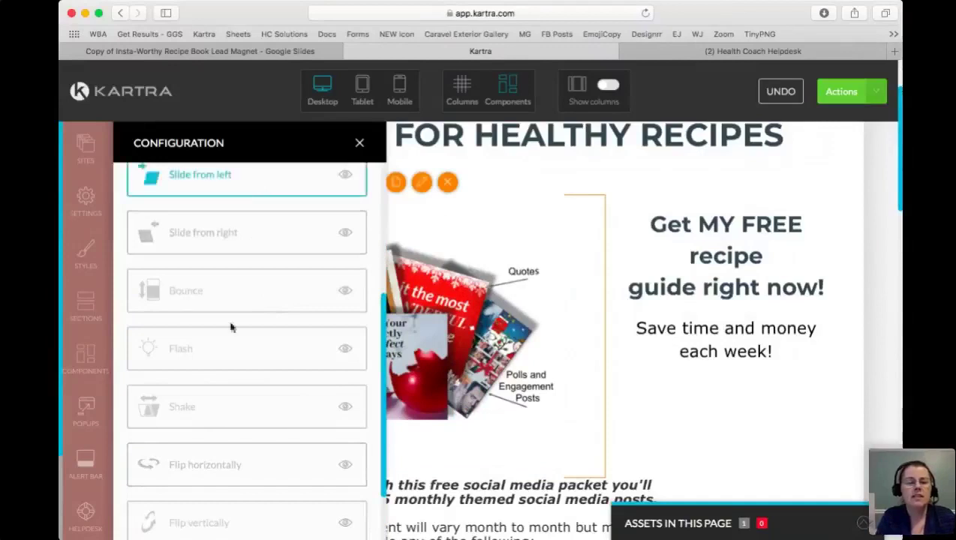
{"action": "scroll", "coordinate": [230, 341], "scroll_direction": "down", "scroll_amount": 2}
{"action": "left_click", "coordinate": [241, 510]}
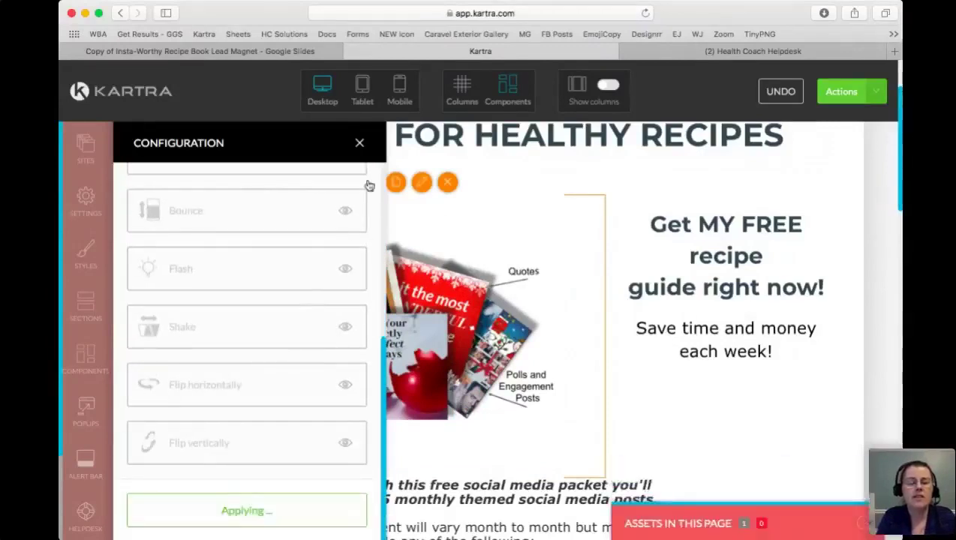
{"action": "left_click", "coordinate": [360, 143]}
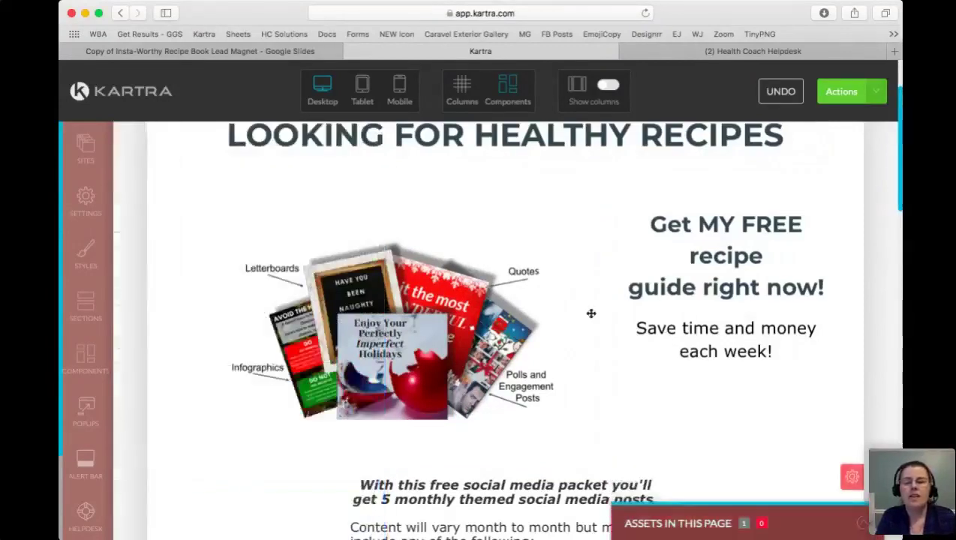
Step: Review the rest of the landing page, including the packet description, feature columns, bio section and footer
{"action": "scroll", "coordinate": [694, 313], "scroll_direction": "down", "scroll_amount": 1}
{"action": "scroll", "coordinate": [685, 321], "scroll_direction": "down", "scroll_amount": 5}
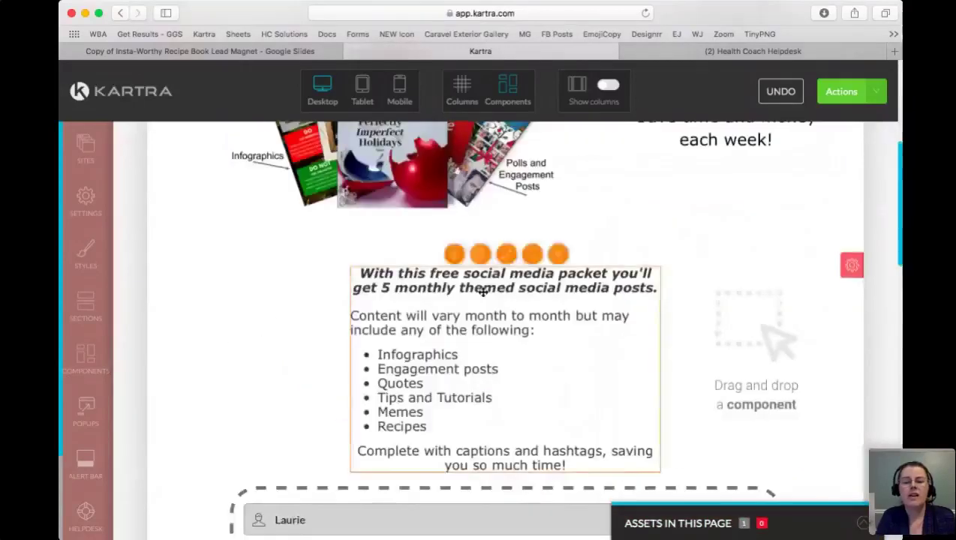
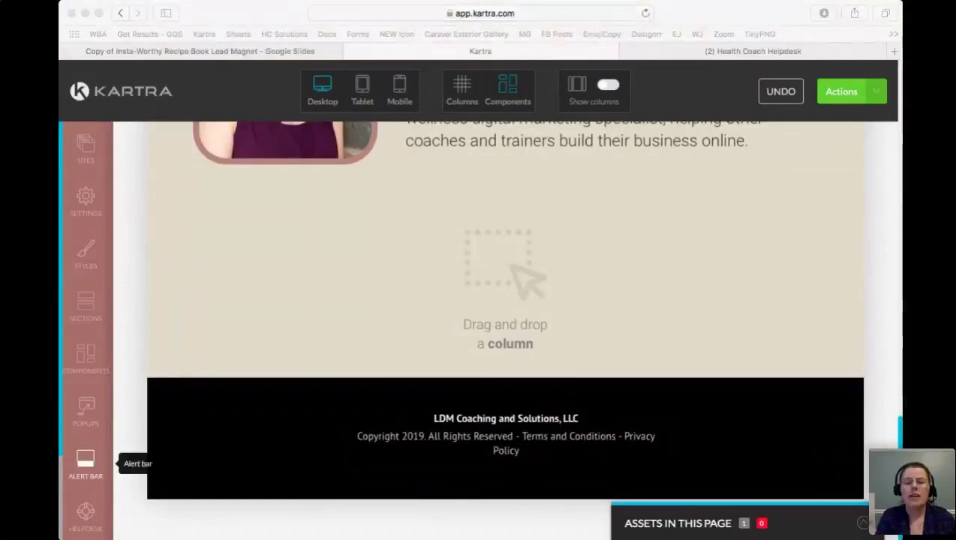
{"action": "left_click", "coordinate": [809, 261]}
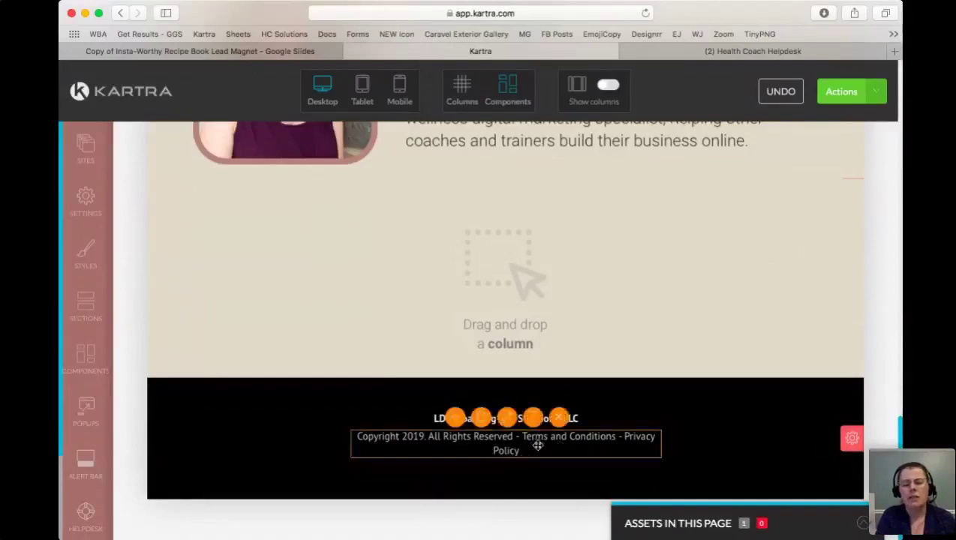
{"action": "scroll", "coordinate": [606, 387], "scroll_direction": "up", "scroll_amount": 5}
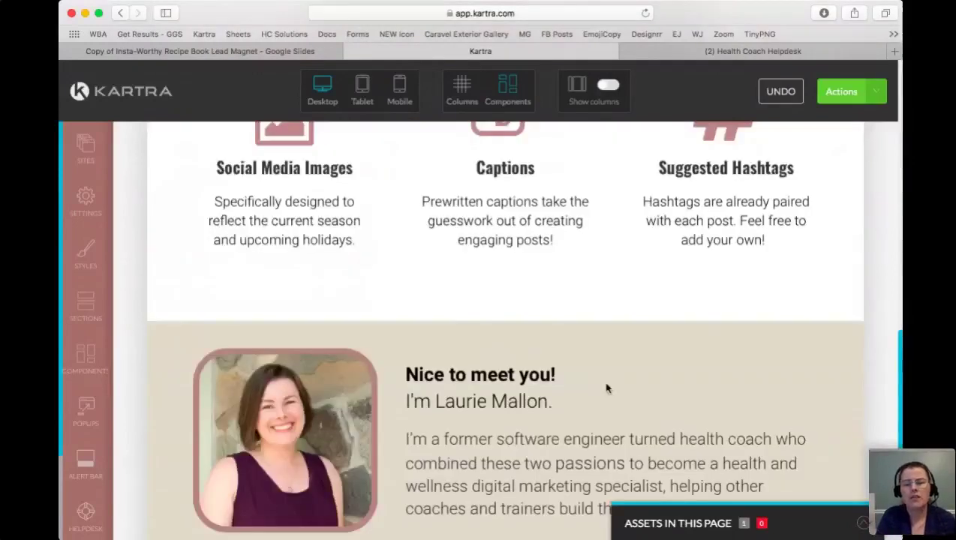
Step: Open the landing page's live publishing options, check the page link and page code choices, and close them
{"action": "scroll", "coordinate": [606, 387], "scroll_direction": "up", "scroll_amount": 5}
{"action": "left_click", "coordinate": [841, 91]}
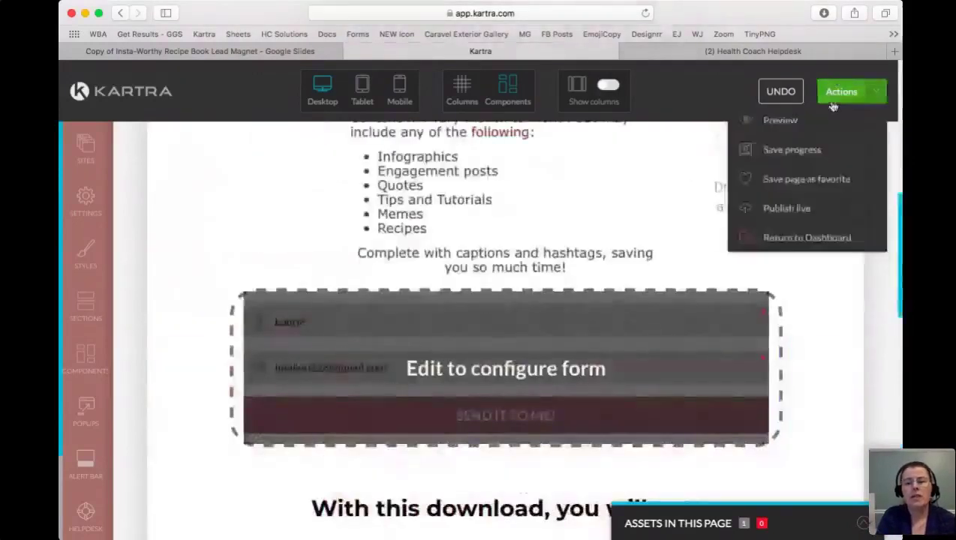
{"action": "left_click", "coordinate": [794, 210]}
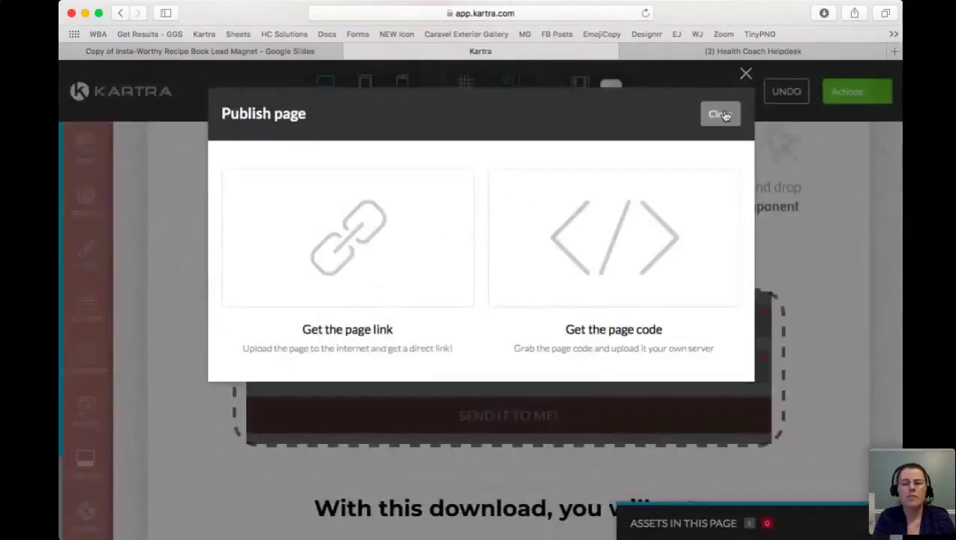
{"action": "left_click", "coordinate": [724, 115]}
Step: Leave the page editor for the dashboard and locate JS Opt in form in the forms list
{"action": "left_click", "coordinate": [841, 92]}
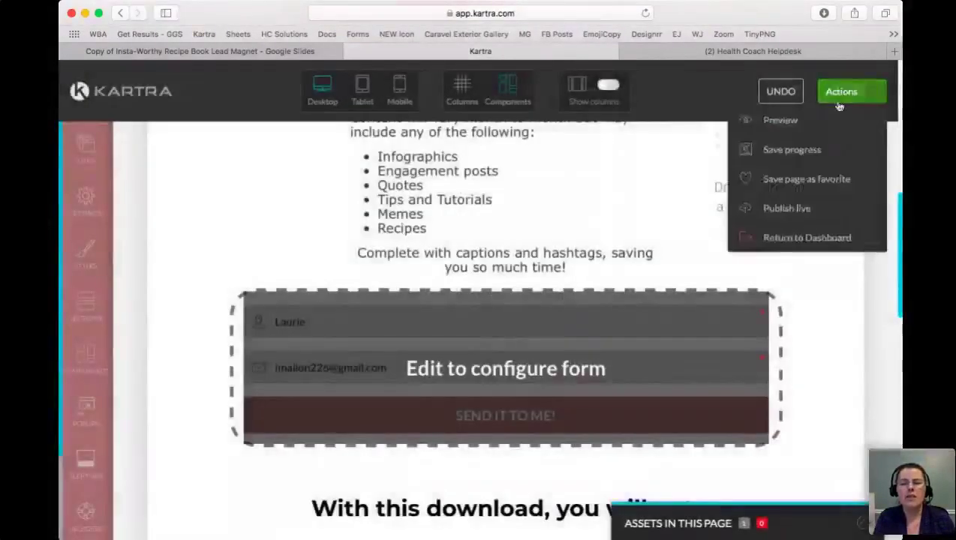
{"action": "left_click", "coordinate": [809, 239]}
{"action": "left_click", "coordinate": [604, 115]}
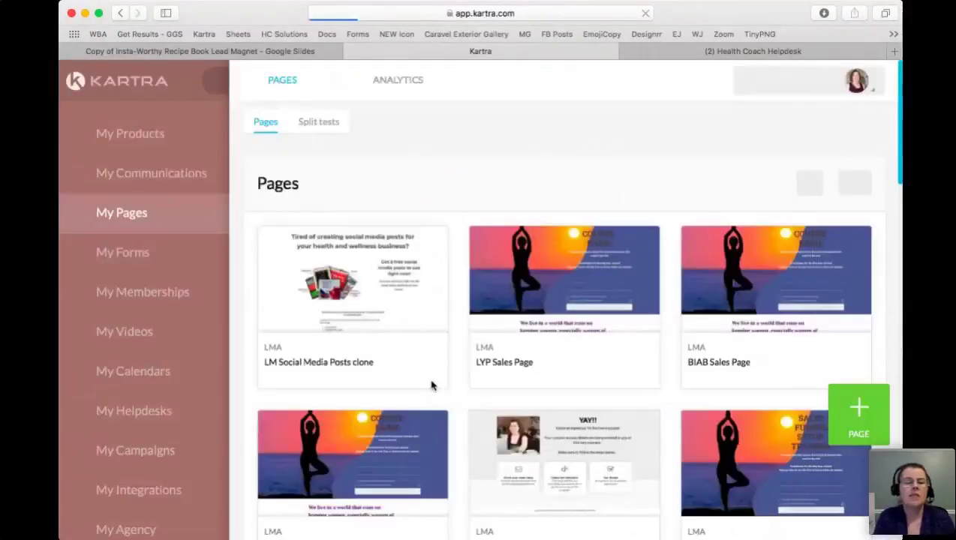
{"action": "left_click", "coordinate": [124, 253]}
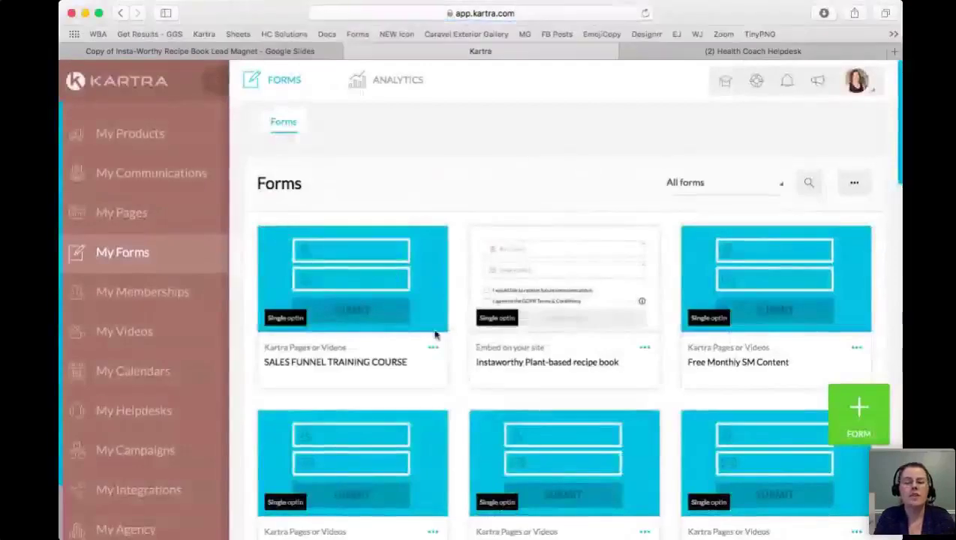
{"action": "scroll", "coordinate": [437, 331], "scroll_direction": "down", "scroll_amount": 5}
{"action": "scroll", "coordinate": [435, 335], "scroll_direction": "down", "scroll_amount": 6}
{"action": "scroll", "coordinate": [437, 335], "scroll_direction": "down", "scroll_amount": 3}
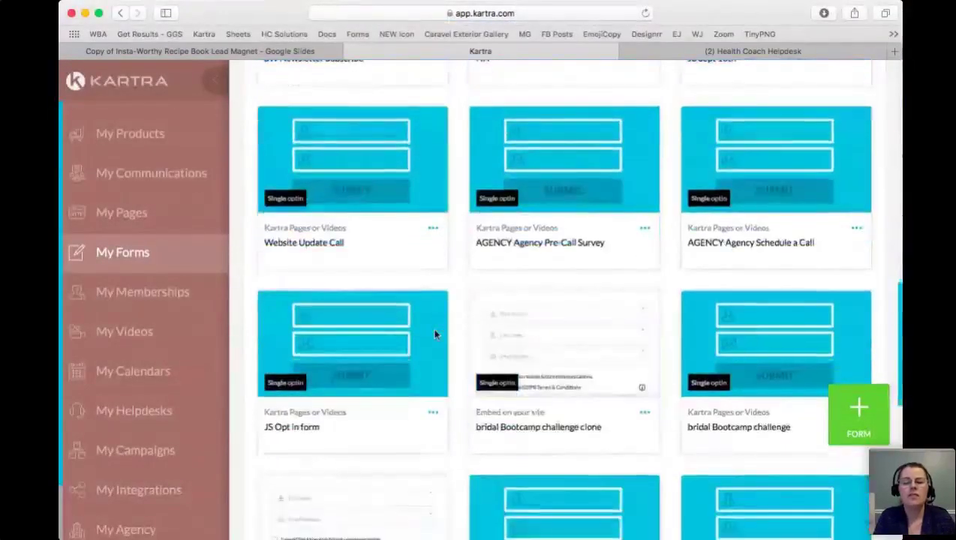
{"action": "scroll", "coordinate": [393, 315], "scroll_direction": "down", "scroll_amount": 2}
{"action": "left_click", "coordinate": [433, 321]}
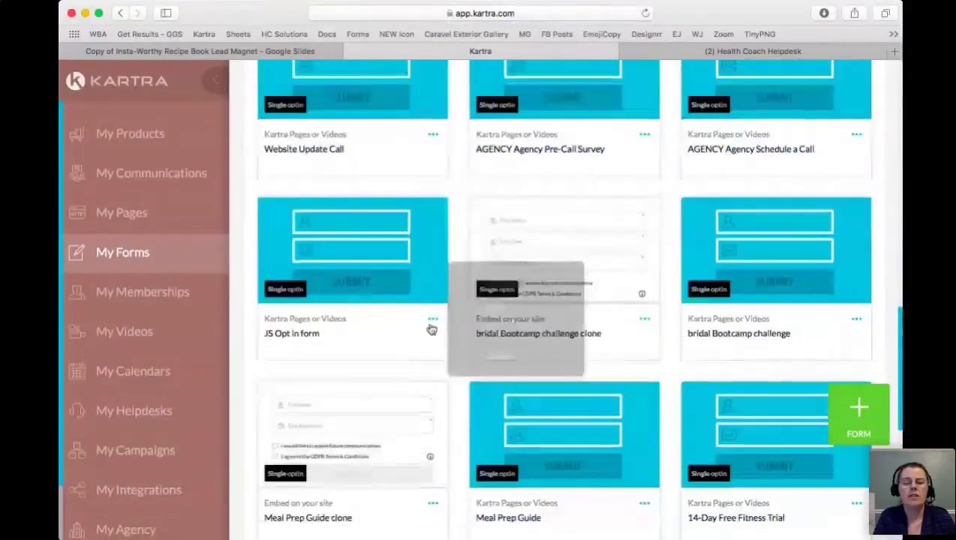
{"action": "left_click", "coordinate": [493, 308]}
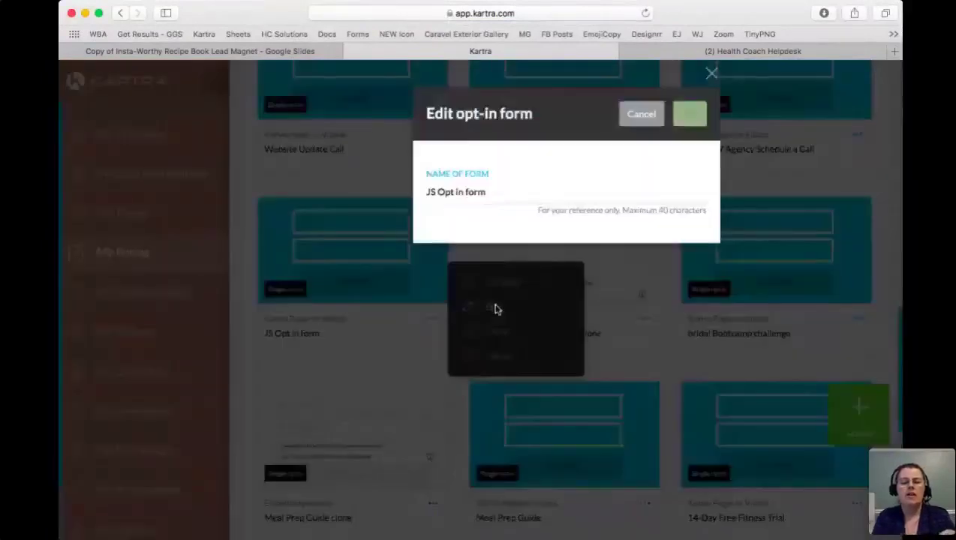
{"action": "left_click", "coordinate": [640, 113]}
Step: Clone the JS Opt in form under the name "JS Opt in form clone"
{"action": "left_click", "coordinate": [433, 320]}
{"action": "left_click", "coordinate": [481, 334]}
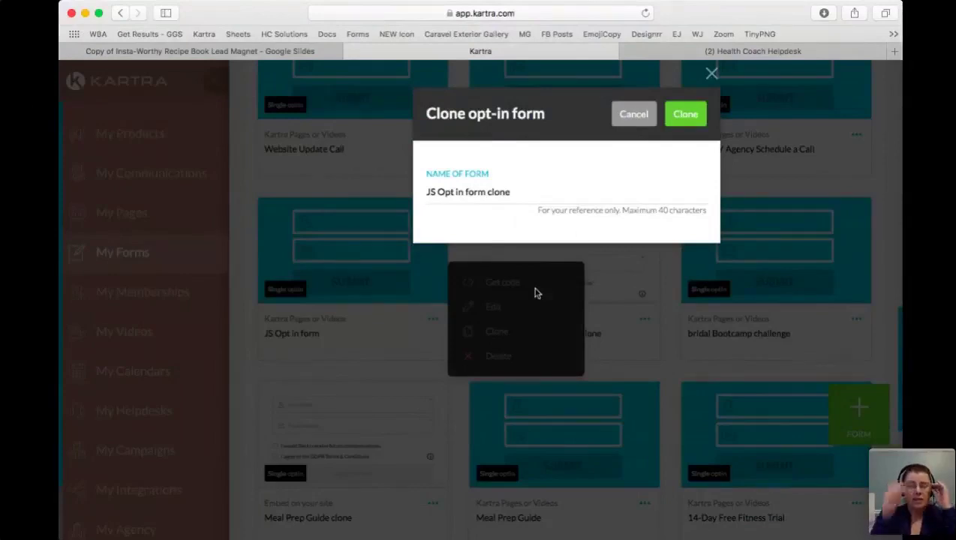
{"action": "left_click", "coordinate": [686, 115]}
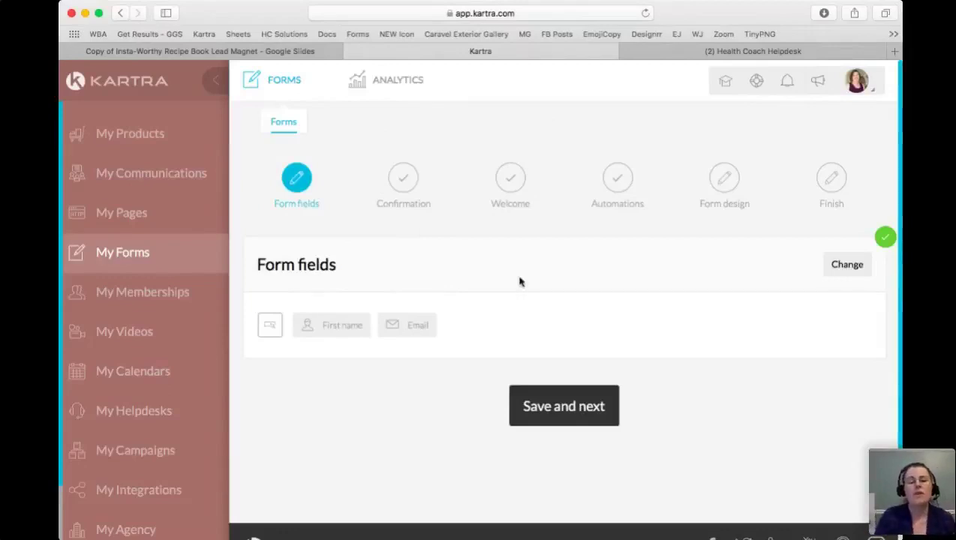
Step: Open the cloned form's fields for editing and review the existing and custom fields that can be added, without adding any
{"action": "left_click", "coordinate": [845, 266]}
{"action": "scroll", "coordinate": [708, 238], "scroll_direction": "down", "scroll_amount": 3}
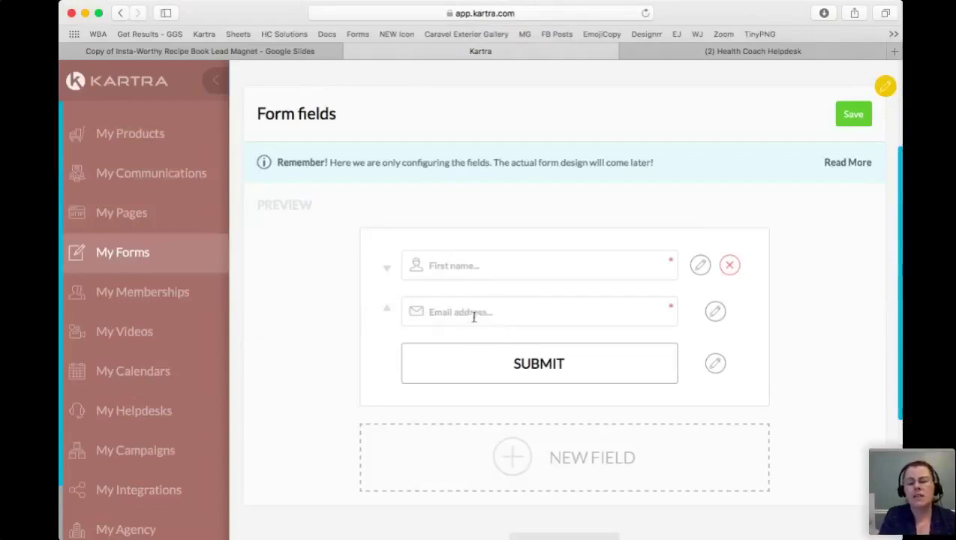
{"action": "scroll", "coordinate": [577, 309], "scroll_direction": "down", "scroll_amount": 3}
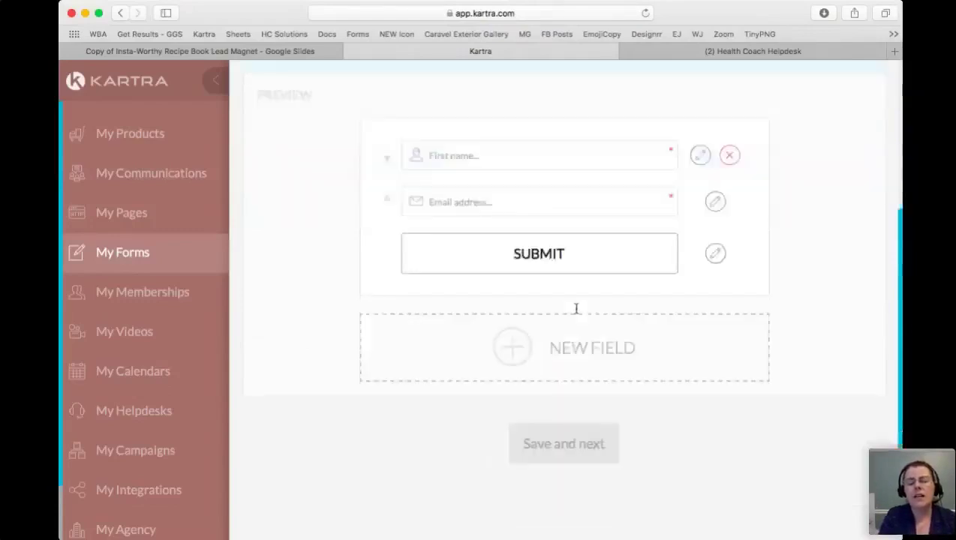
{"action": "left_click", "coordinate": [559, 351]}
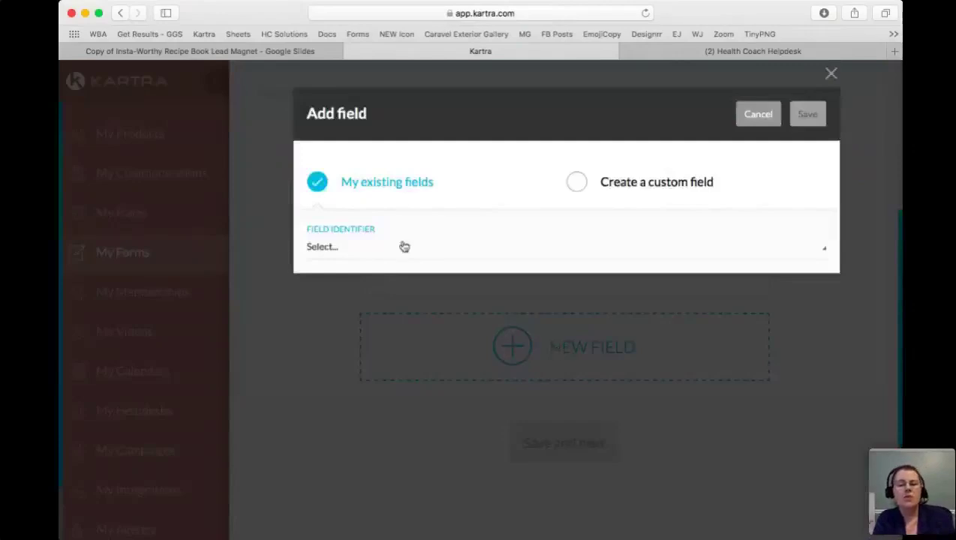
{"action": "left_click", "coordinate": [366, 257]}
{"action": "scroll", "coordinate": [383, 335], "scroll_direction": "down", "scroll_amount": 5}
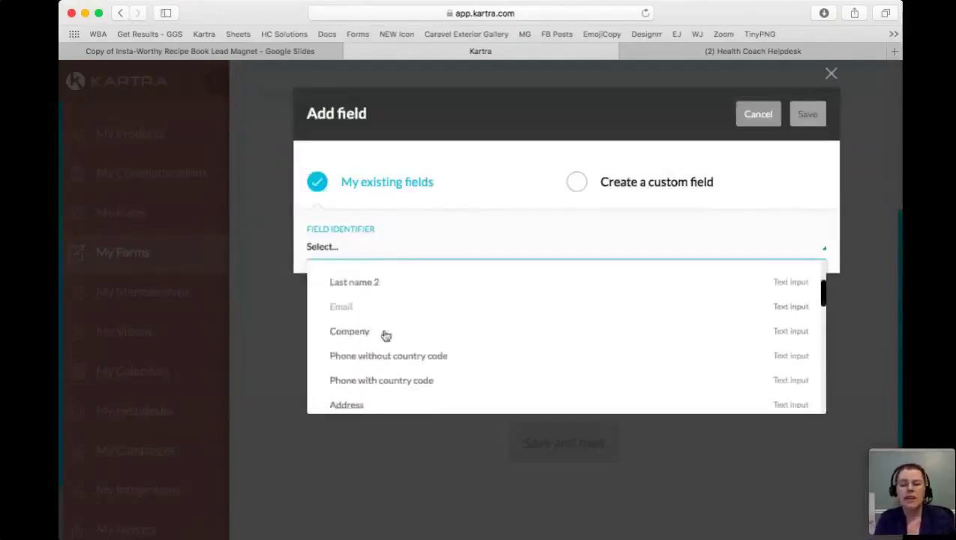
{"action": "scroll", "coordinate": [385, 336], "scroll_direction": "down", "scroll_amount": 8}
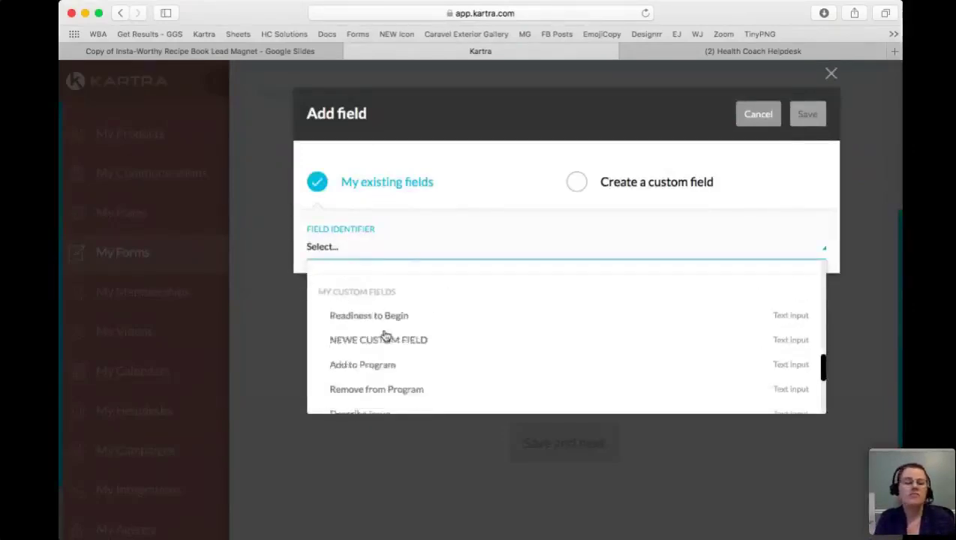
{"action": "scroll", "coordinate": [384, 333], "scroll_direction": "down", "scroll_amount": 2}
{"action": "scroll", "coordinate": [384, 333], "scroll_direction": "up", "scroll_amount": 15}
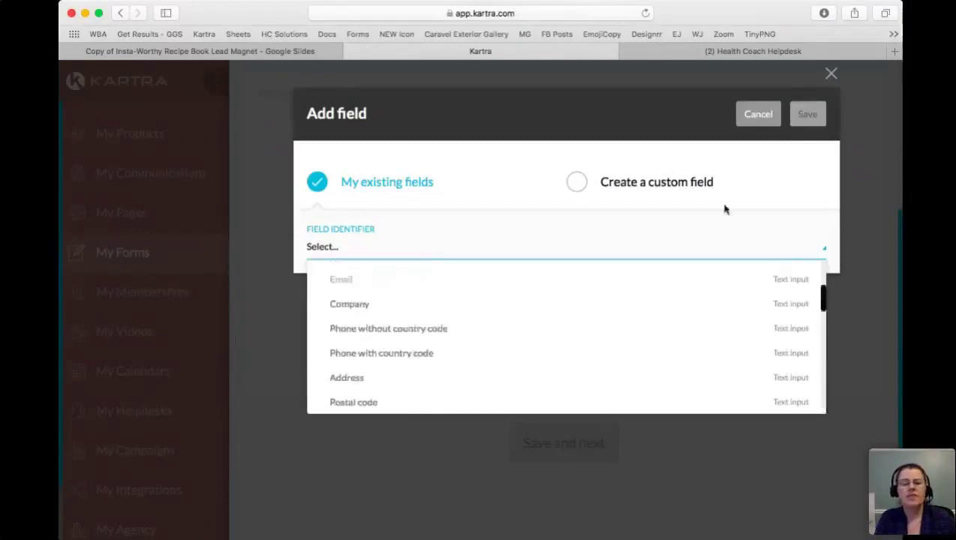
{"action": "left_click", "coordinate": [752, 113]}
Step: Save the form with only the First name and Email fields and continue to the Confirmation stage
{"action": "scroll", "coordinate": [733, 172], "scroll_direction": "up", "scroll_amount": 3}
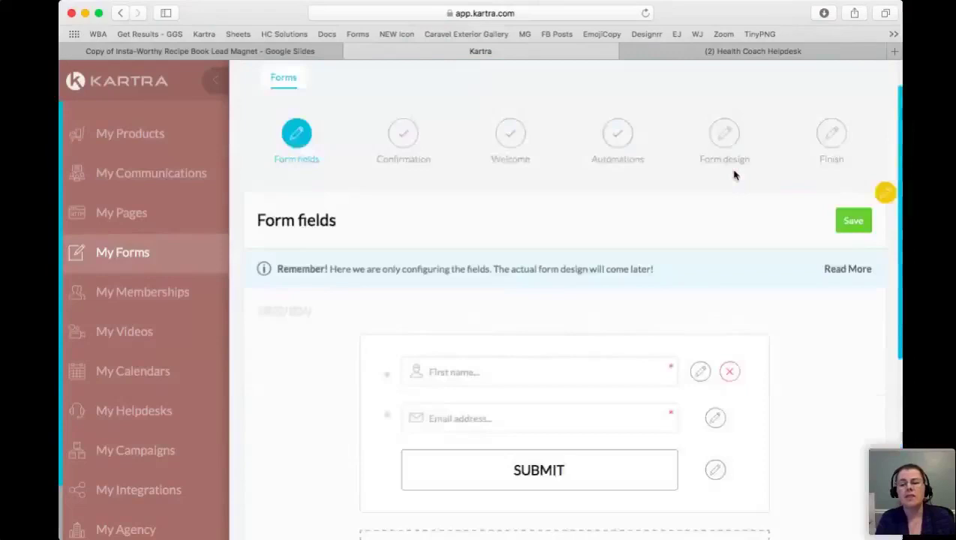
{"action": "left_click", "coordinate": [854, 223]}
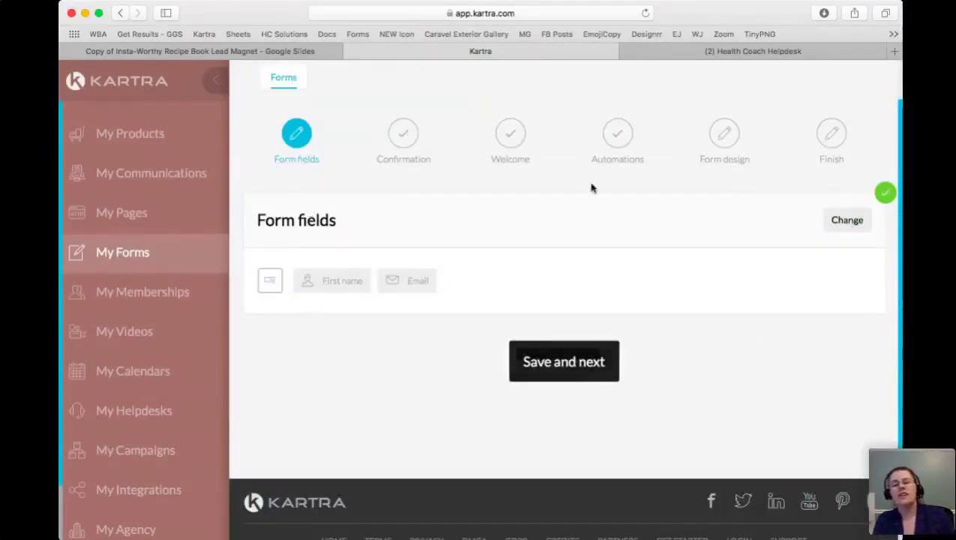
{"action": "left_click", "coordinate": [562, 368]}
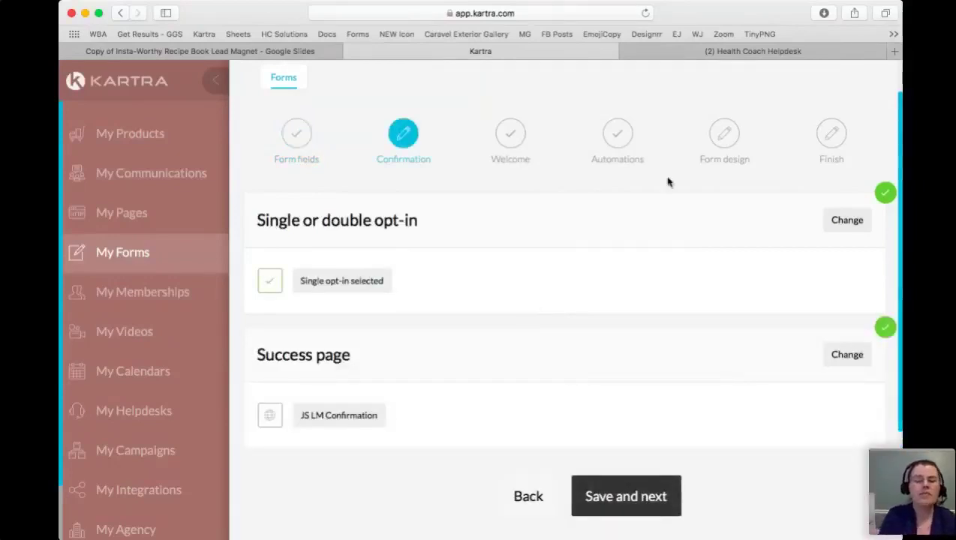
Step: Review the single and double opt-in choices, keep Single opt-in for the form and save it
{"action": "left_click", "coordinate": [849, 226]}
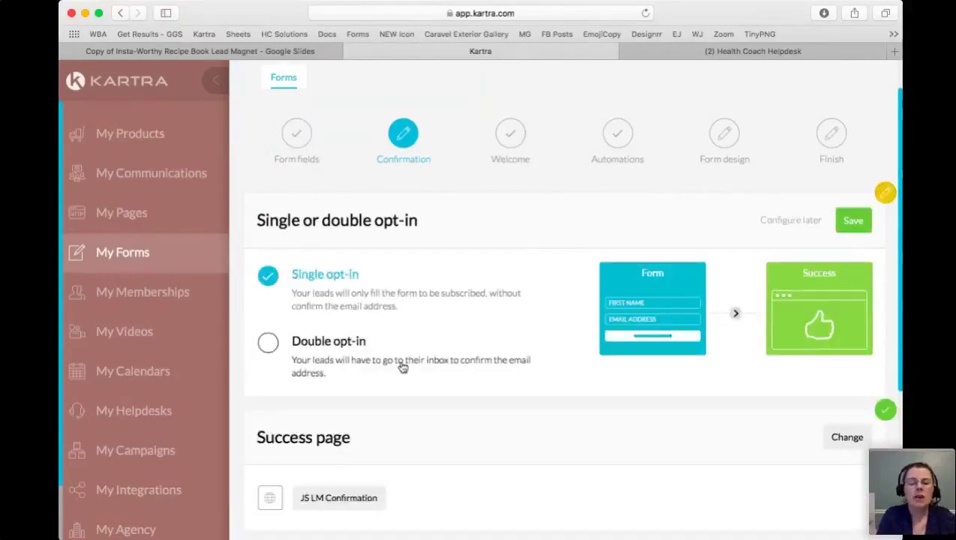
{"action": "left_click", "coordinate": [357, 278]}
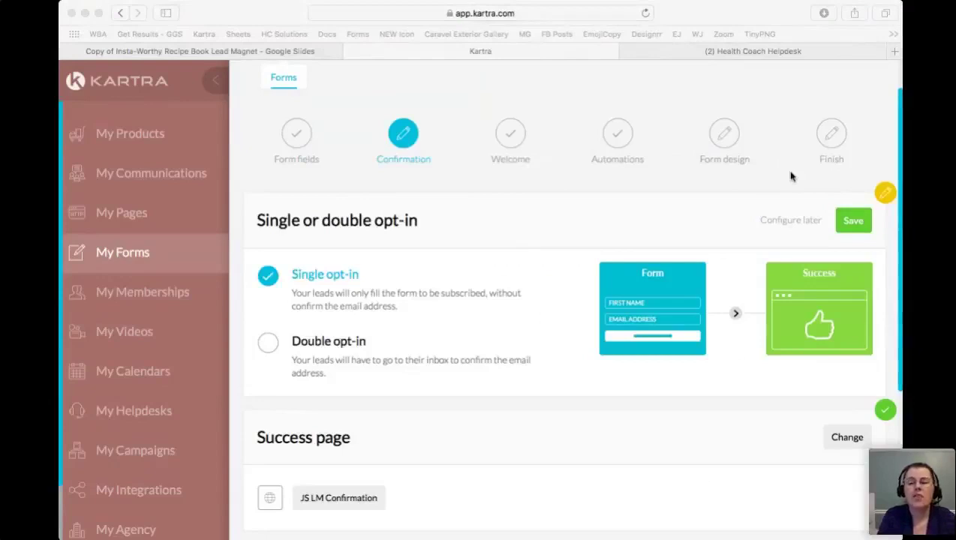
{"action": "left_click", "coordinate": [791, 173]}
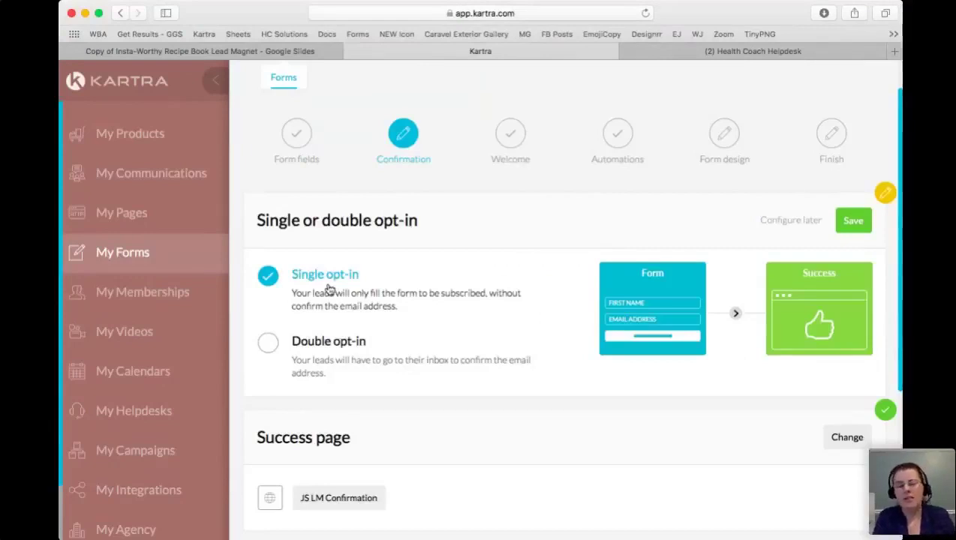
{"action": "left_click", "coordinate": [859, 221]}
Step: Open the success page settings, check the External URL destination and switch the destination back to Kartra pages
{"action": "scroll", "coordinate": [489, 267], "scroll_direction": "down", "scroll_amount": 3}
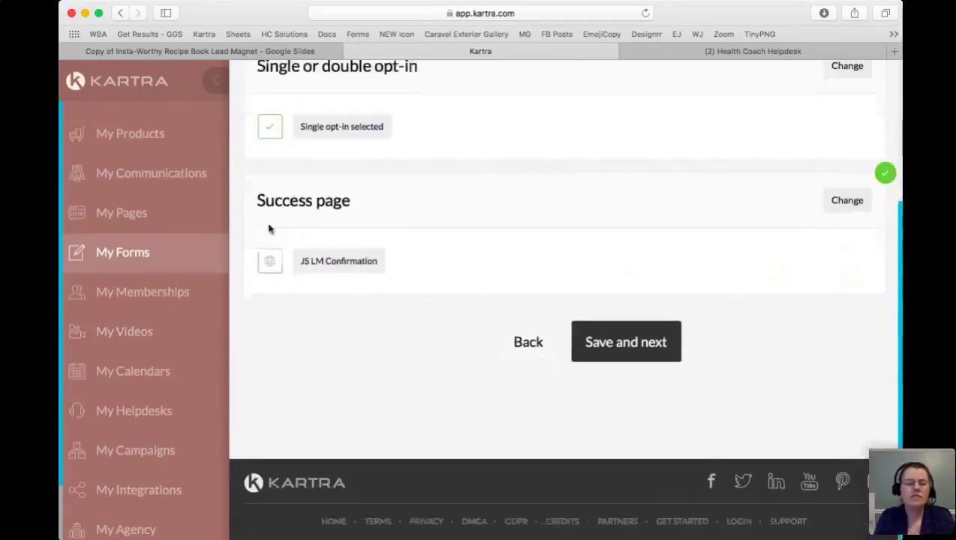
{"action": "left_click", "coordinate": [850, 202]}
{"action": "left_click", "coordinate": [281, 277]}
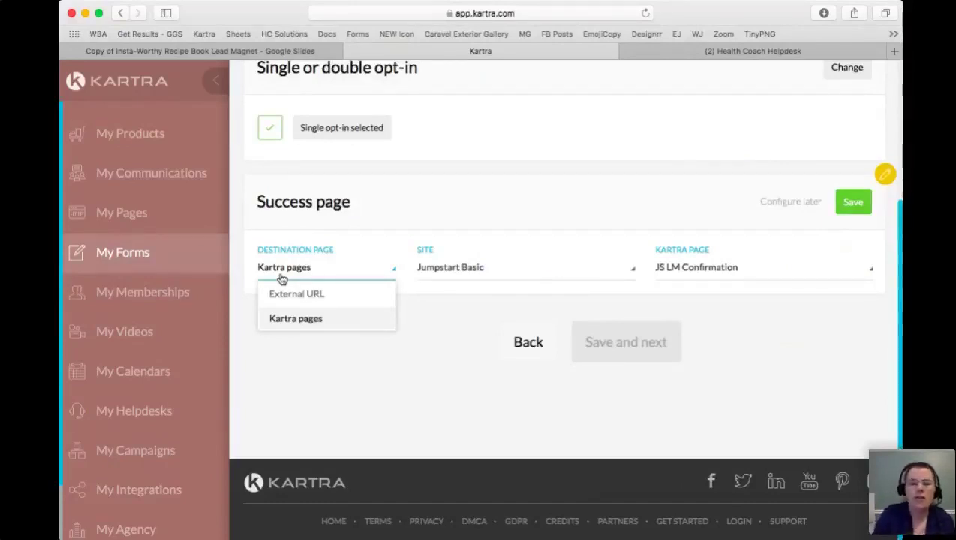
{"action": "left_click", "coordinate": [294, 295]}
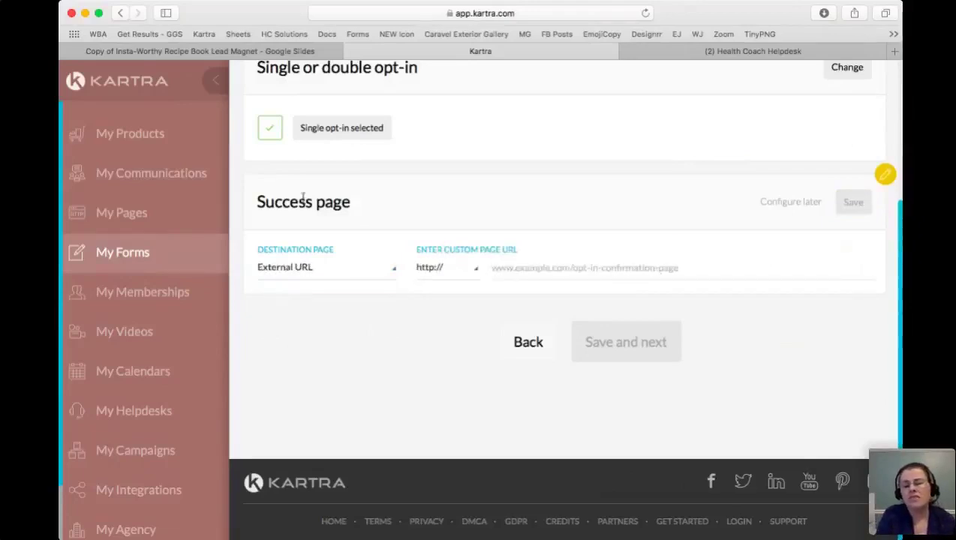
{"action": "left_click", "coordinate": [304, 264]}
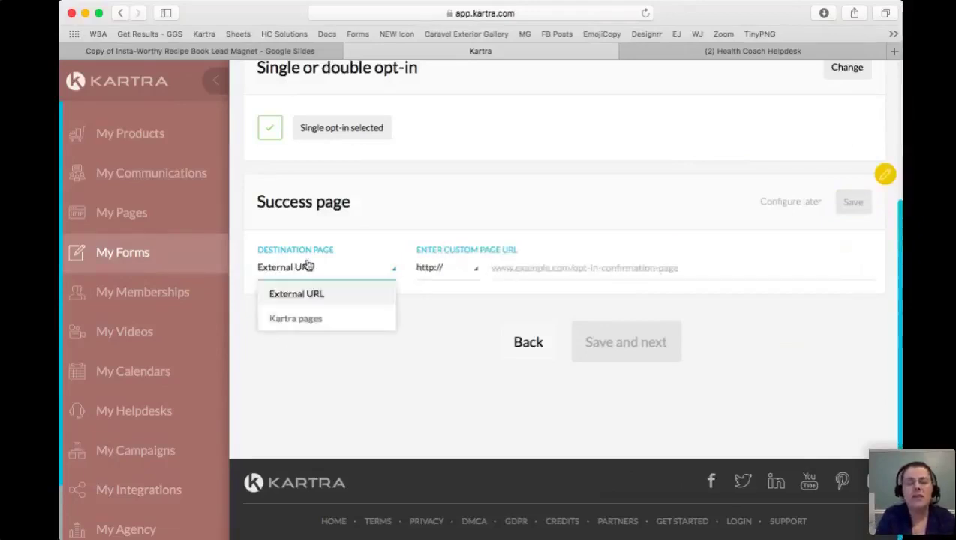
{"action": "left_click", "coordinate": [300, 321]}
Step: Set the success page to OPT IN TY with no site in particular, save it and continue to the Welcome stage
{"action": "left_click", "coordinate": [475, 268]}
{"action": "left_click", "coordinate": [466, 318]}
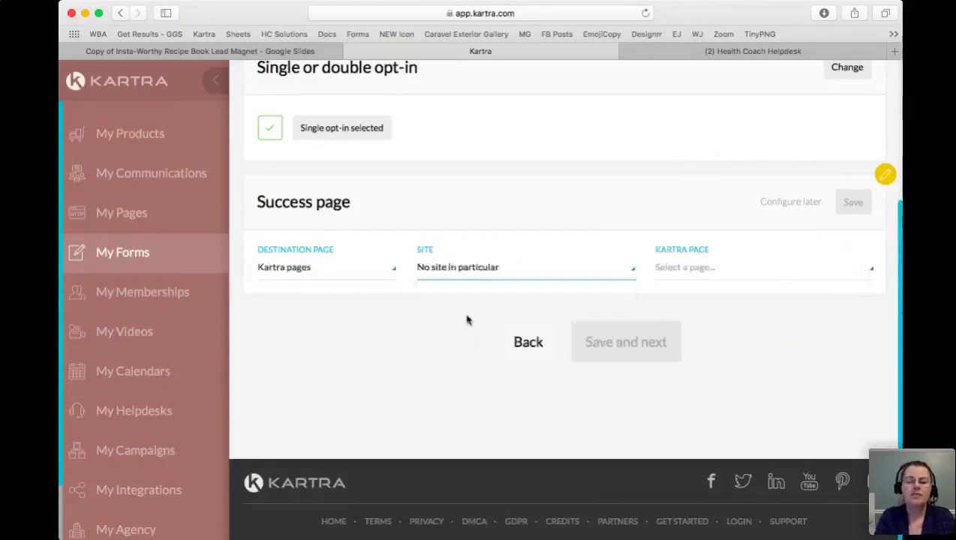
{"action": "left_click", "coordinate": [679, 267]}
{"action": "scroll", "coordinate": [699, 362], "scroll_direction": "down", "scroll_amount": 10}
{"action": "scroll", "coordinate": [713, 342], "scroll_direction": "down", "scroll_amount": 10}
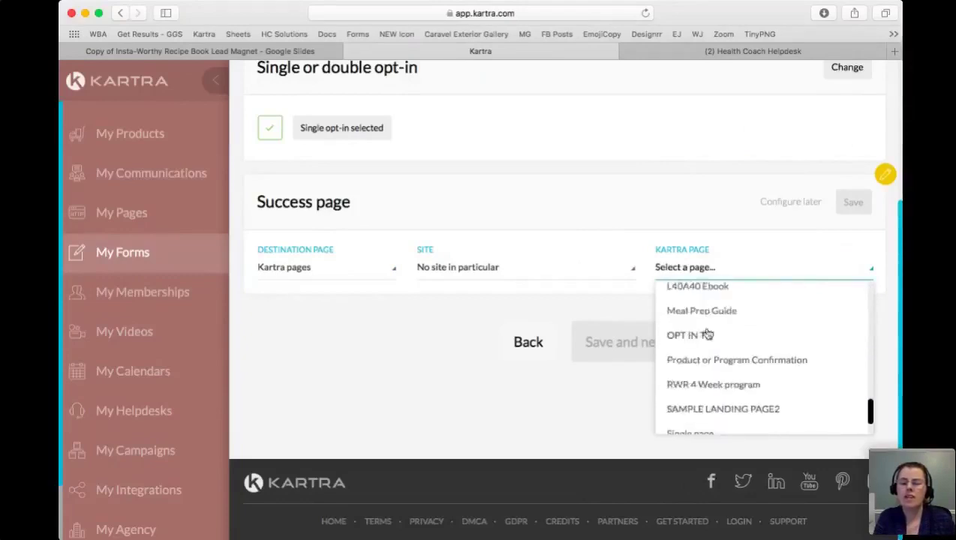
{"action": "left_click", "coordinate": [707, 335]}
{"action": "left_click", "coordinate": [853, 203]}
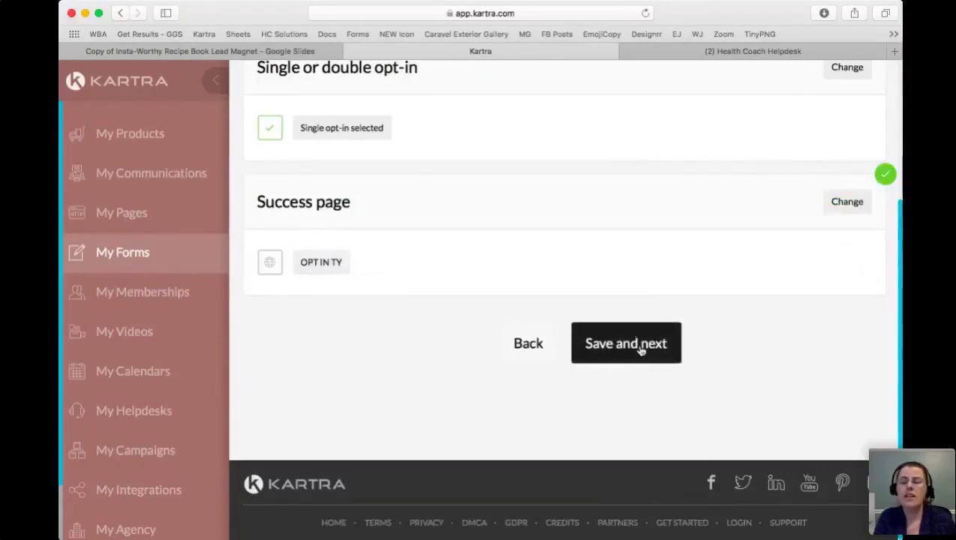
{"action": "left_click", "coordinate": [640, 350]}
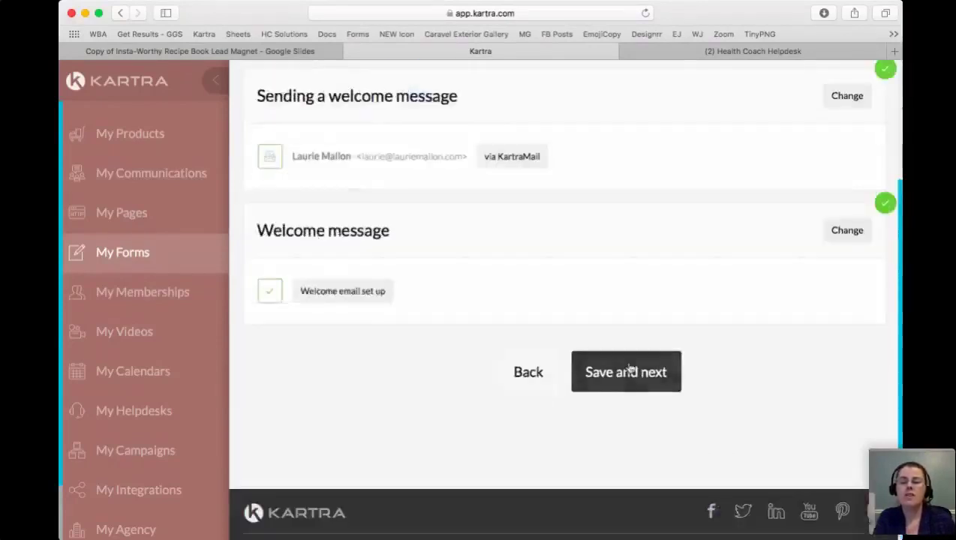
Step: Open the welcome message sending settings and review the email gateway, sender name, send-from and reply-to fields
{"action": "scroll", "coordinate": [607, 324], "scroll_direction": "up", "scroll_amount": 1}
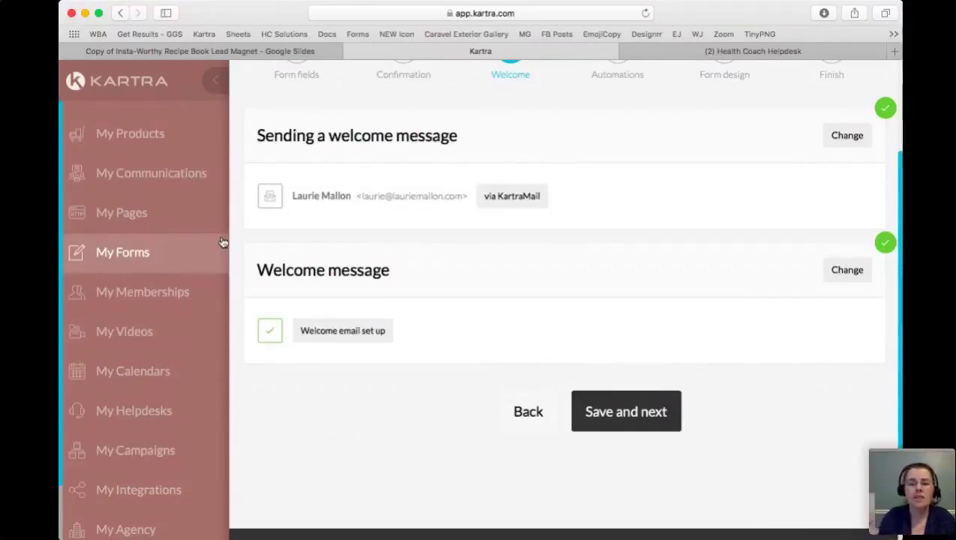
{"action": "left_click", "coordinate": [870, 140]}
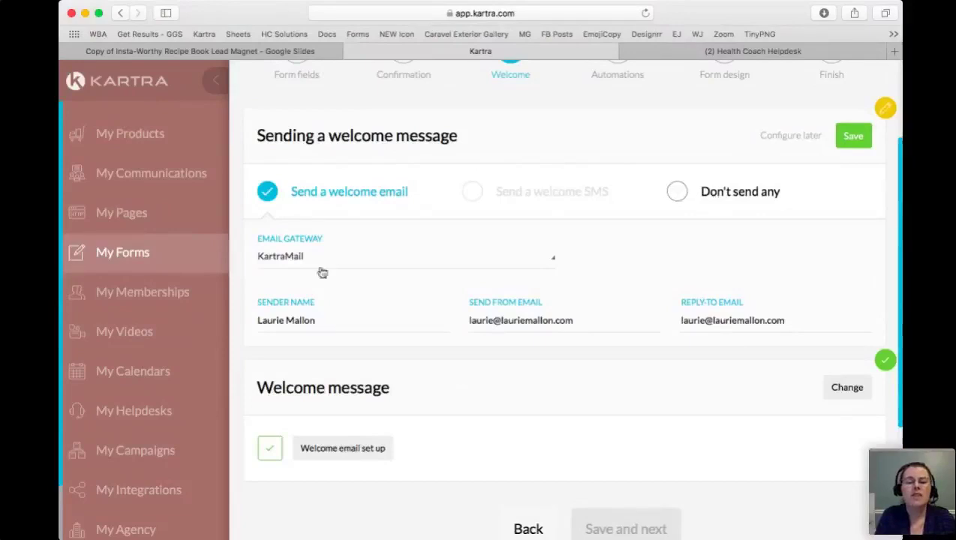
{"action": "scroll", "coordinate": [316, 304], "scroll_direction": "down", "scroll_amount": 3}
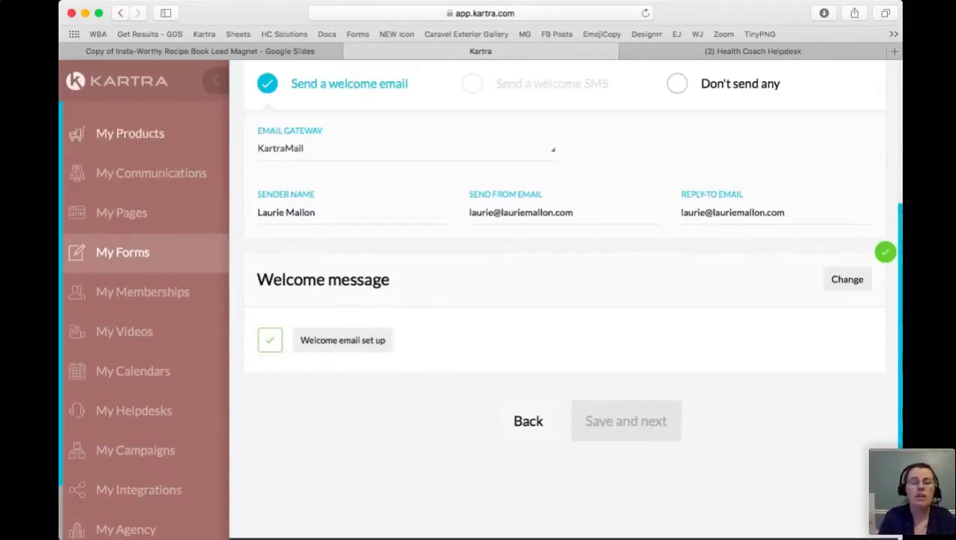
{"action": "left_click", "coordinate": [45, 114]}
{"action": "left_click", "coordinate": [736, 133]}
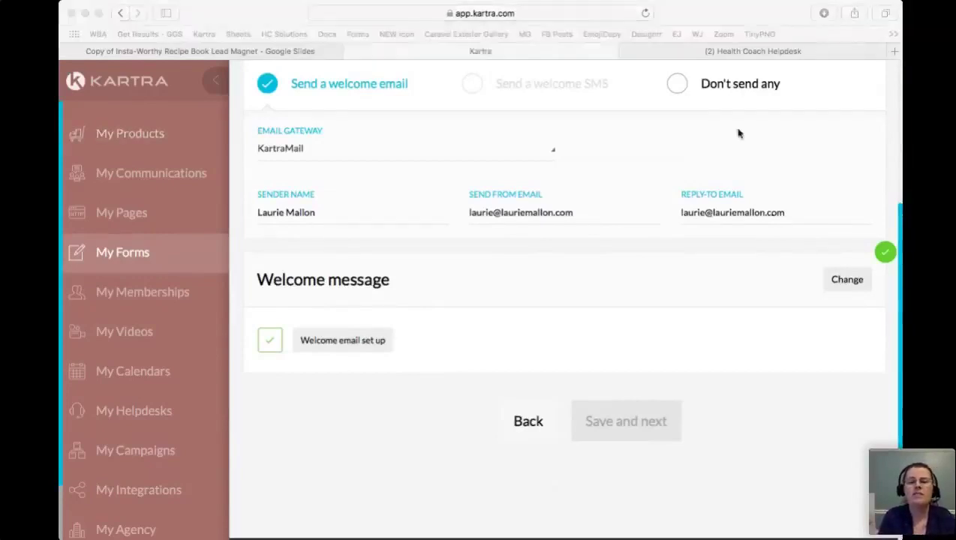
{"action": "left_click", "coordinate": [767, 180]}
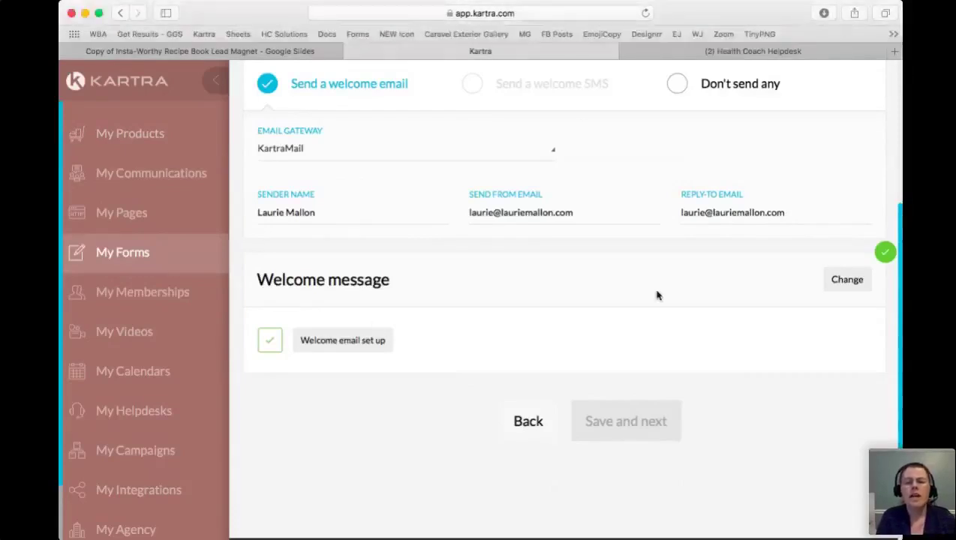
{"action": "scroll", "coordinate": [759, 217], "scroll_direction": "up", "scroll_amount": 3}
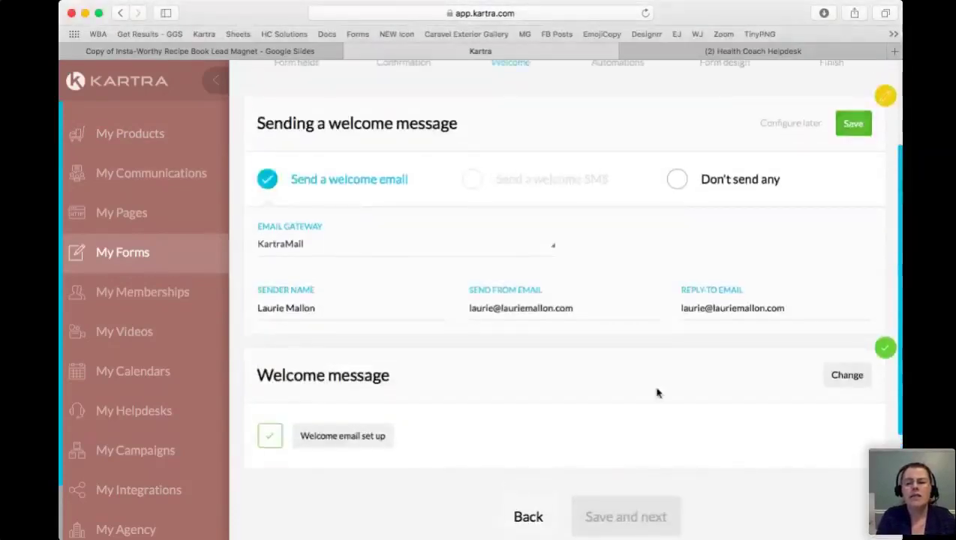
{"action": "scroll", "coordinate": [658, 394], "scroll_direction": "down", "scroll_amount": 3}
{"action": "scroll", "coordinate": [657, 392], "scroll_direction": "down", "scroll_amount": 2}
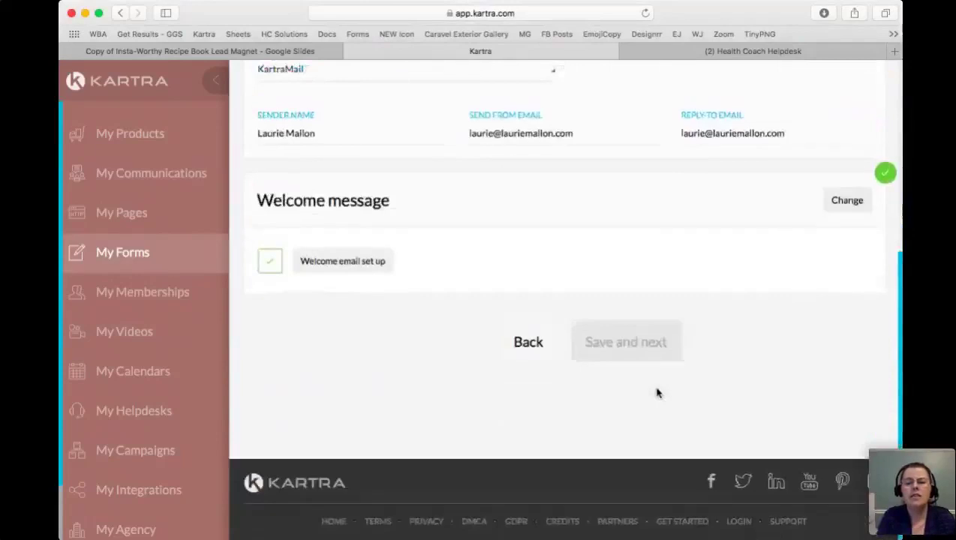
Step: Open the welcome message for editing and set its email subject to "[FREE RECIPE BOOK] It's here!"
{"action": "left_click", "coordinate": [839, 203]}
{"action": "scroll", "coordinate": [615, 256], "scroll_direction": "down", "scroll_amount": 3}
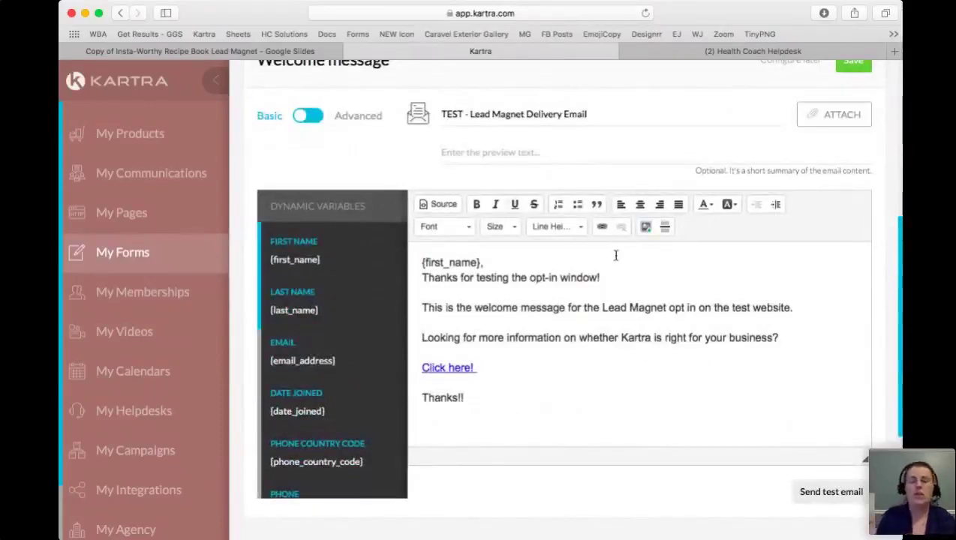
{"action": "triple_click", "coordinate": [443, 114]}
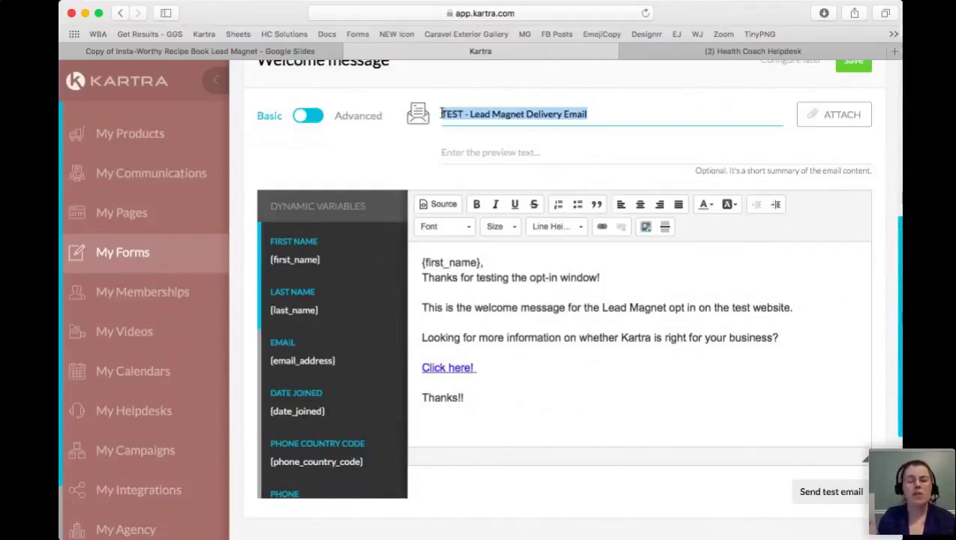
{"action": "left_click", "coordinate": [442, 113]}
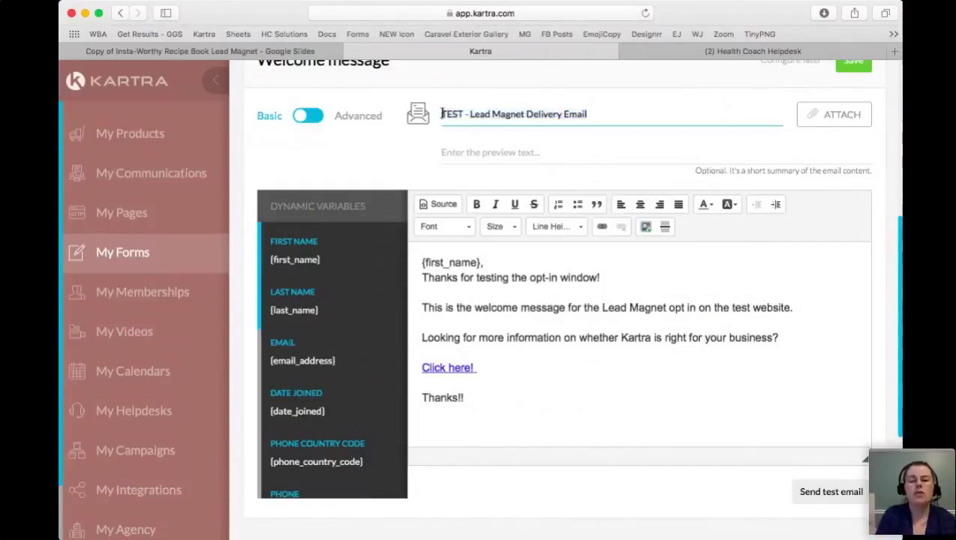
{"action": "left_click_drag", "start_coordinate": [467, 113], "coordinate": [436, 114]}
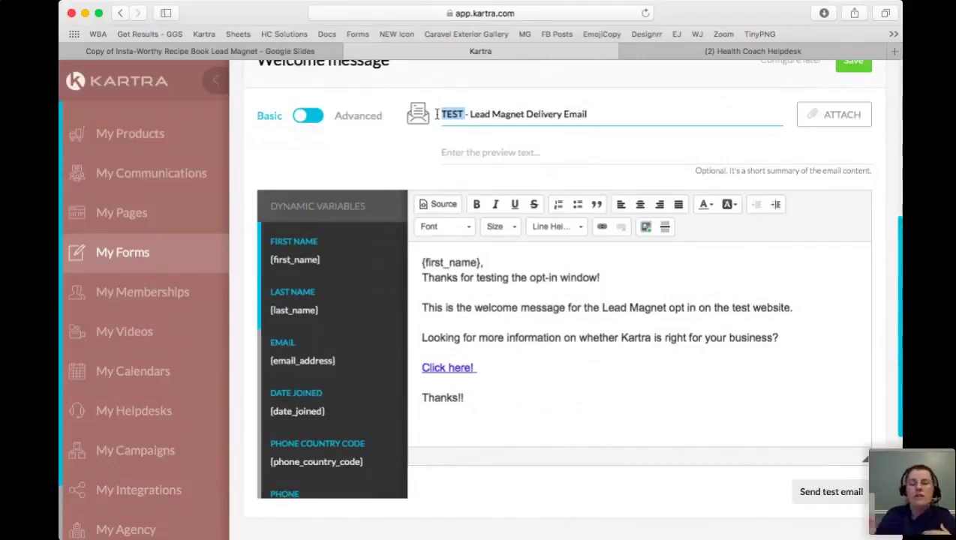
{"action": "left_click_drag", "start_coordinate": [595, 114], "coordinate": [468, 114]}
{"action": "left_click", "coordinate": [472, 114]}
{"action": "left_click_drag", "start_coordinate": [634, 108], "coordinate": [432, 110]}
{"action": "key", "text": "Right"}
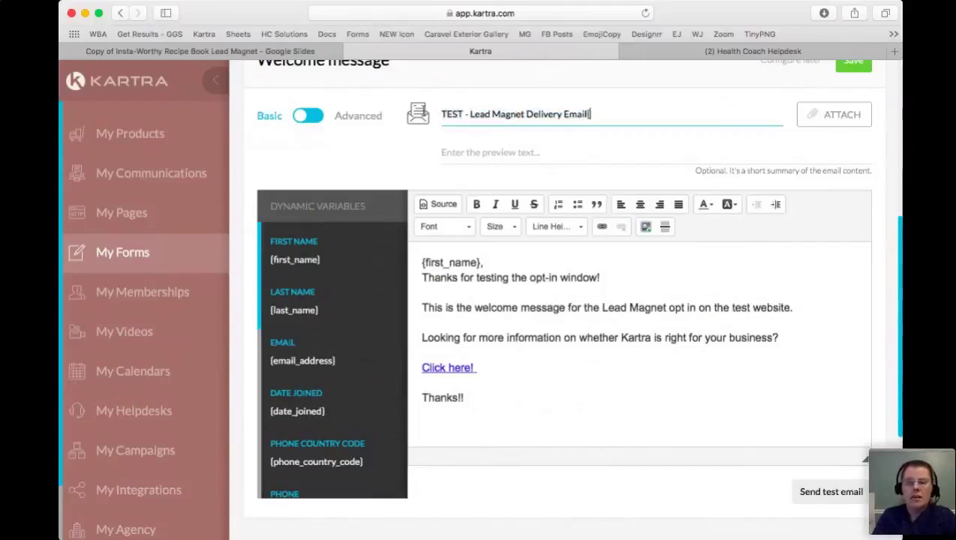
{"action": "left_click_drag", "start_coordinate": [589, 114], "coordinate": [424, 114]}
{"action": "type", "text": "["}
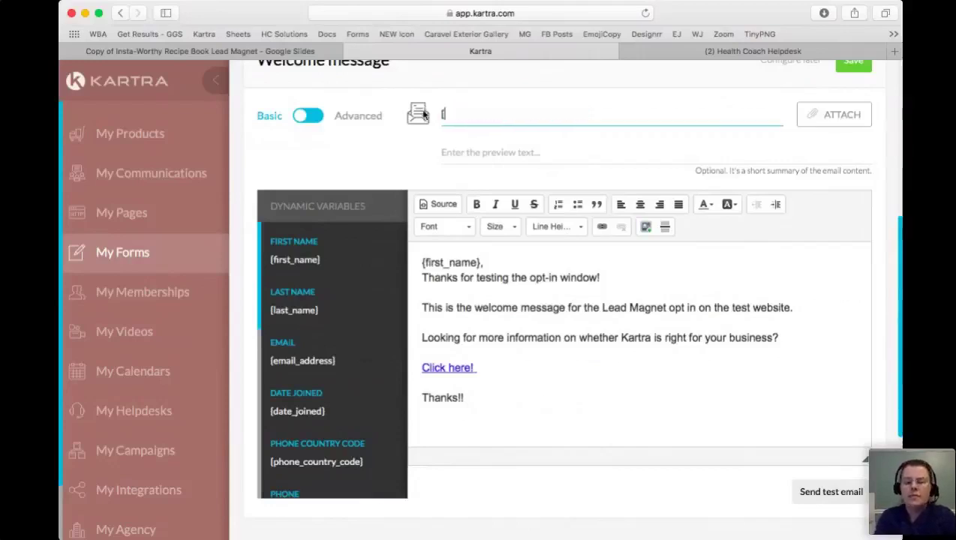
{"action": "type", "text": "FREE RECI"}
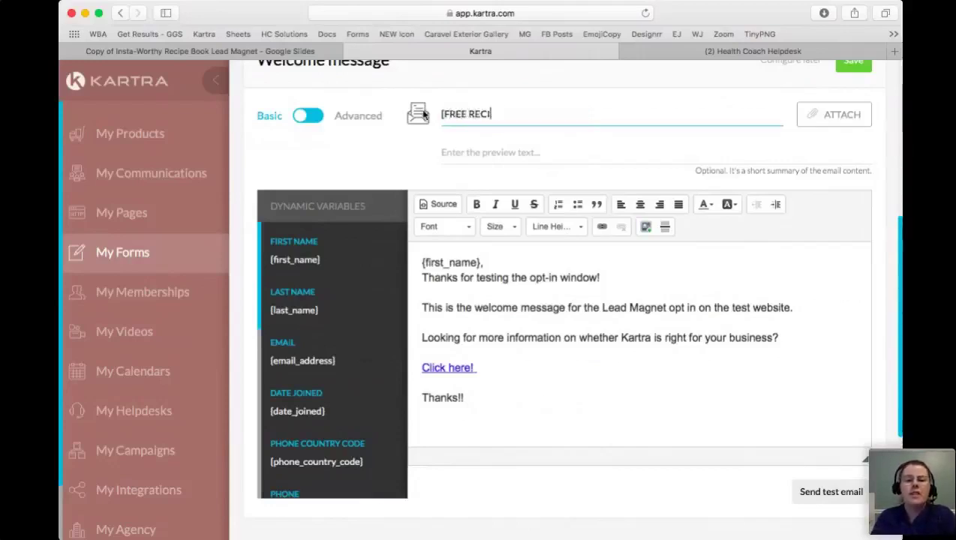
{"action": "type", "text": "PE BOOK]"}
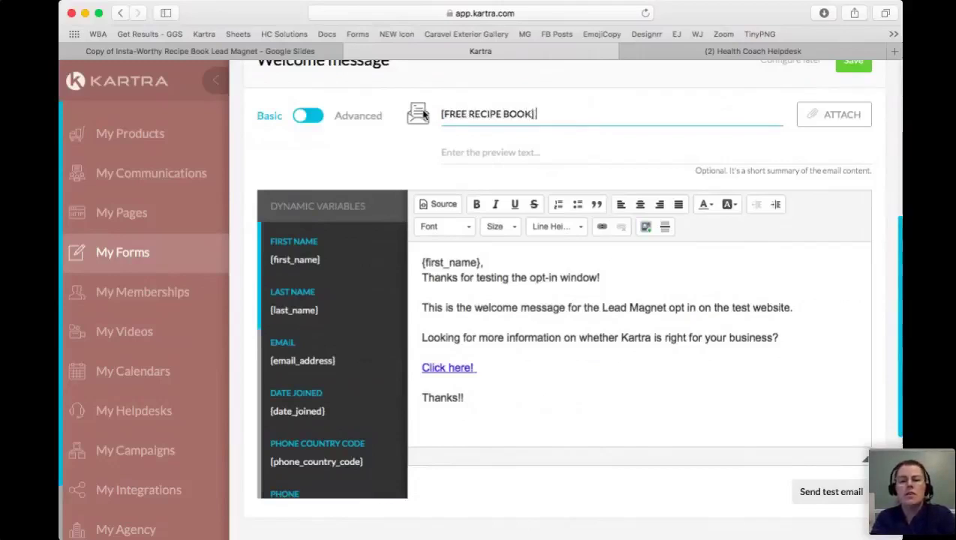
{"action": "type", "text": " It's here!"}
Step: Add "Hey" before the {first_name} variable in the greeting of the welcome email
{"action": "left_click", "coordinate": [495, 292]}
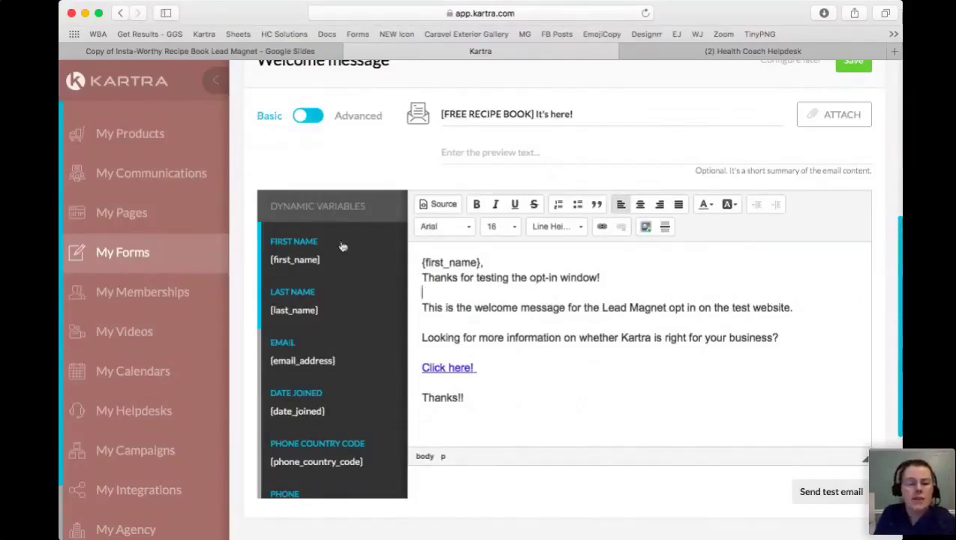
{"action": "left_click_drag", "start_coordinate": [335, 260], "coordinate": [270, 260]}
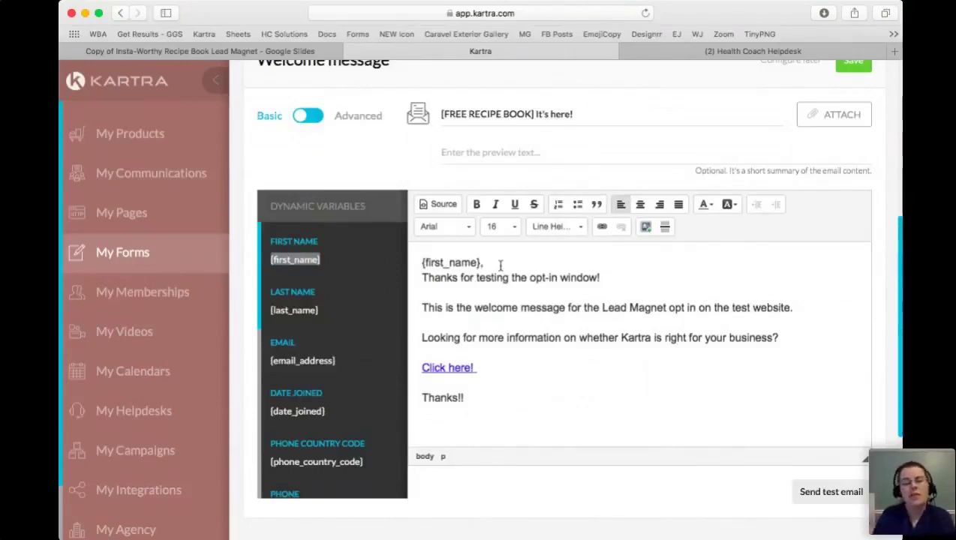
{"action": "left_click_drag", "start_coordinate": [500, 264], "coordinate": [418, 261]}
{"action": "left_click", "coordinate": [418, 260]}
{"action": "type", "text": "Hey"}
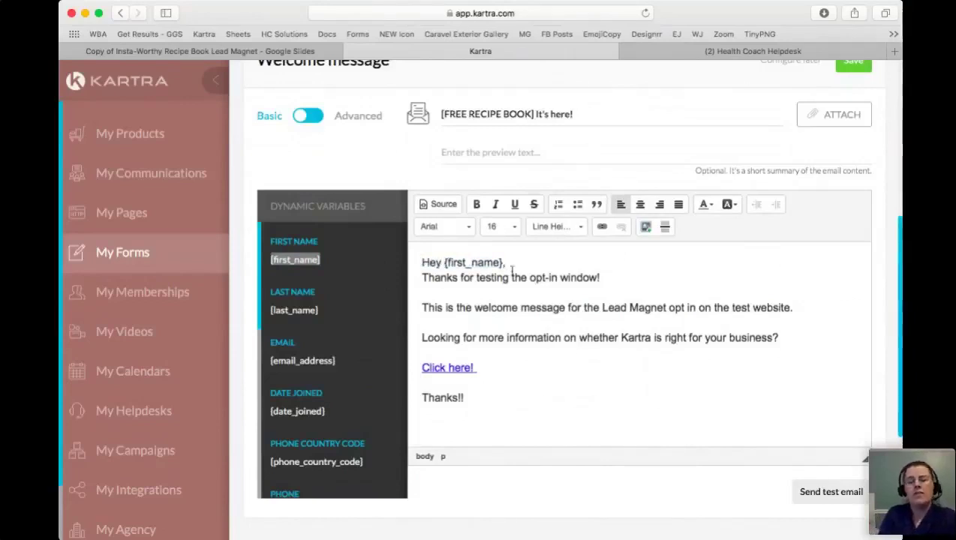
Step: Insert the line "CLICK HERE TO ACCESS YOUR FREE RECIPE BOOK" with blank space around it, below the email's opening thank-you sentence
{"action": "left_click", "coordinate": [643, 279]}
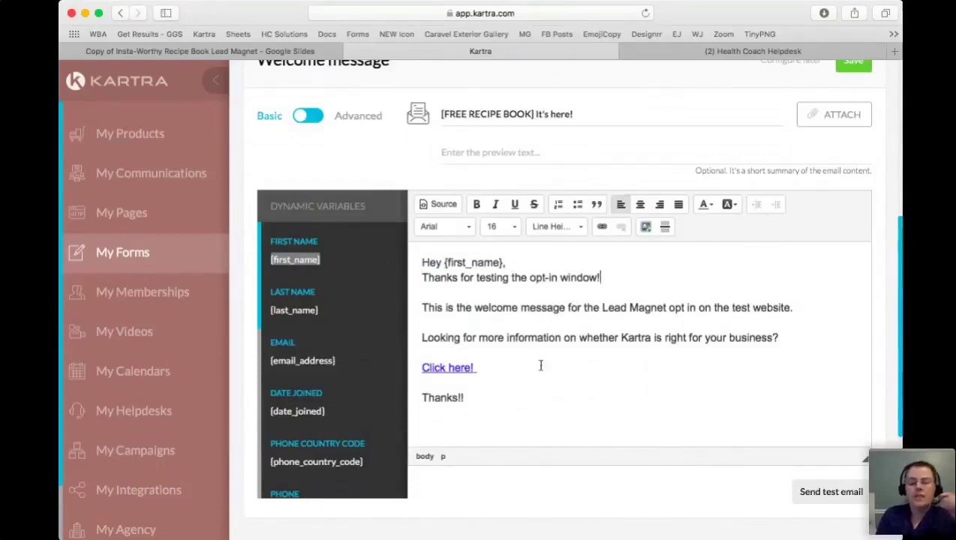
{"action": "left_click", "coordinate": [643, 289]}
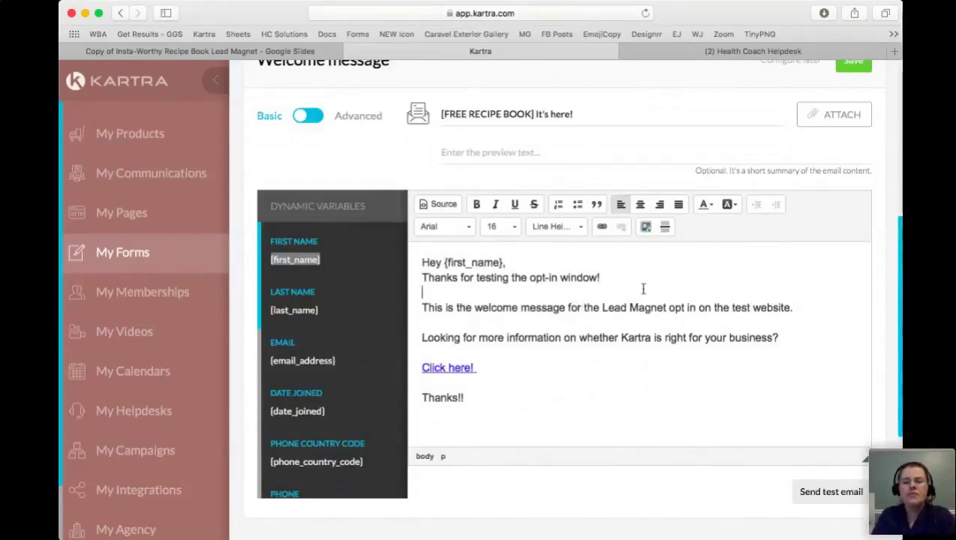
{"action": "key", "text": "Return"}
{"action": "key", "text": "Return"}
{"action": "left_click", "coordinate": [504, 399]}
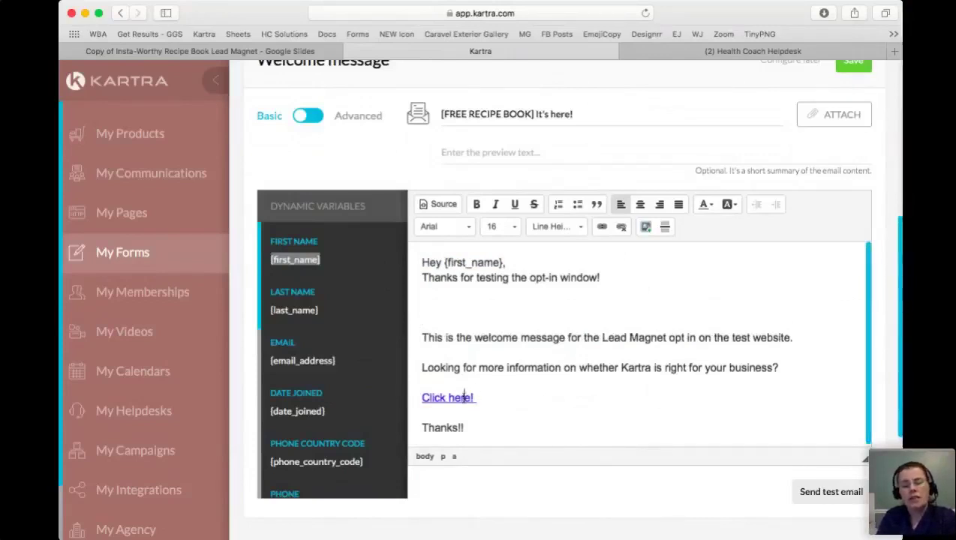
{"action": "left_click", "coordinate": [492, 301]}
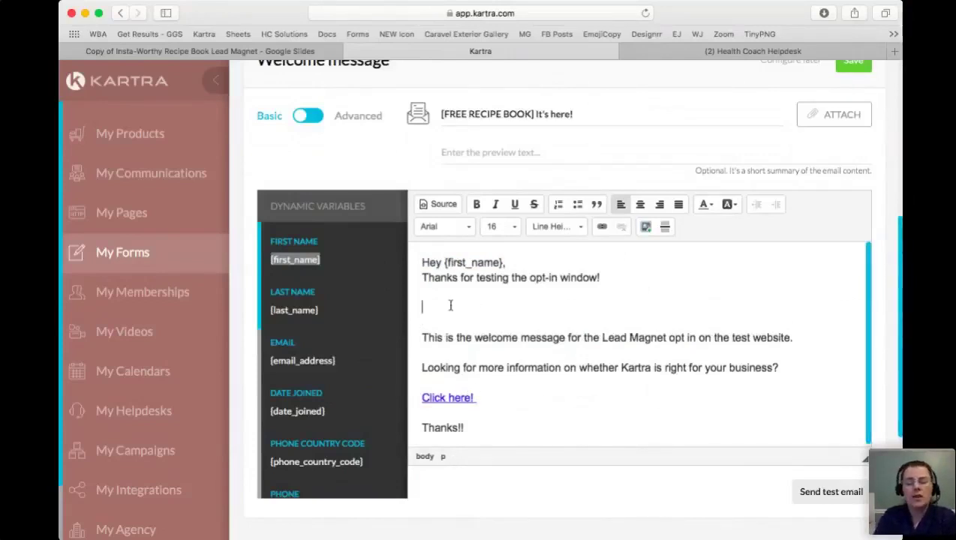
{"action": "type", "text": "CLICK "}
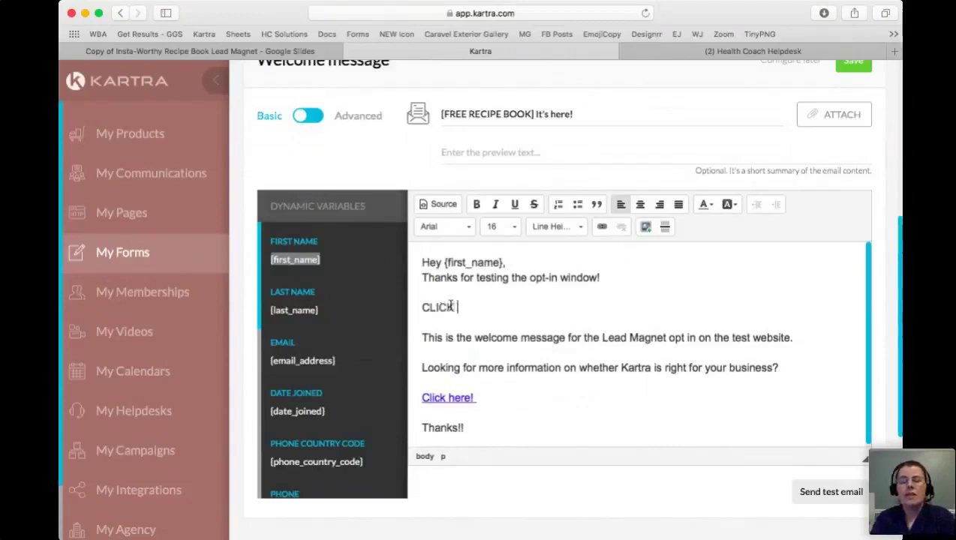
{"action": "type", "text": "HERE TO ACC"}
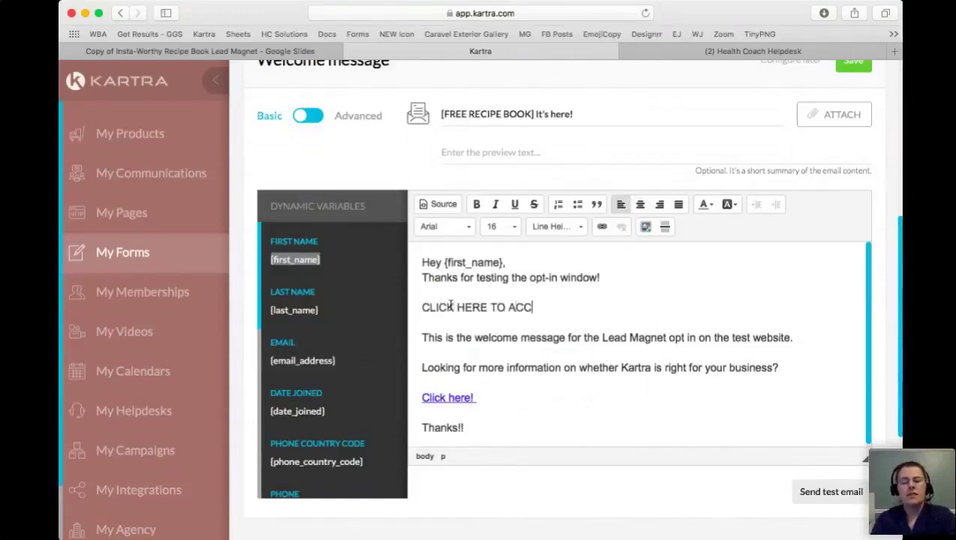
{"action": "type", "text": "ESS YOUR FREE"}
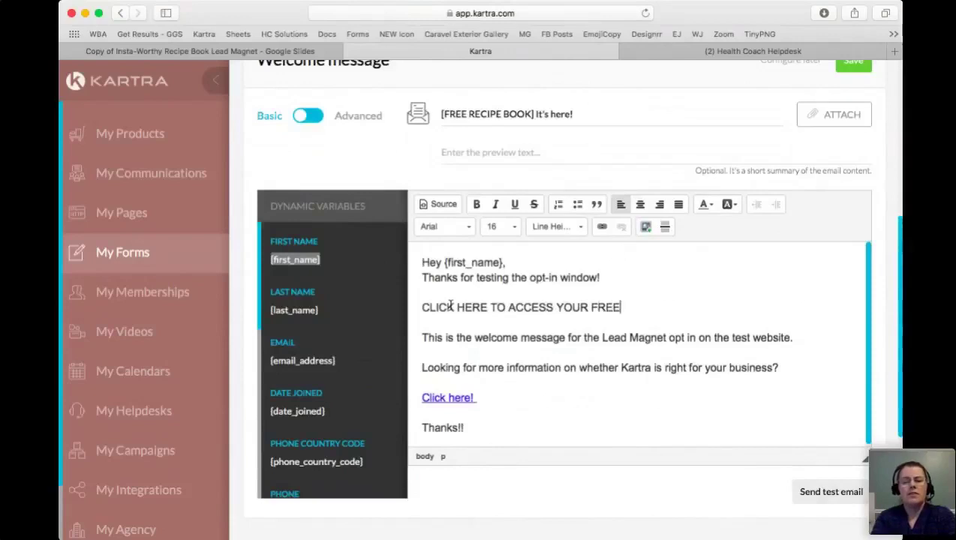
{"action": "type", "text": " RECIPE BOOK"}
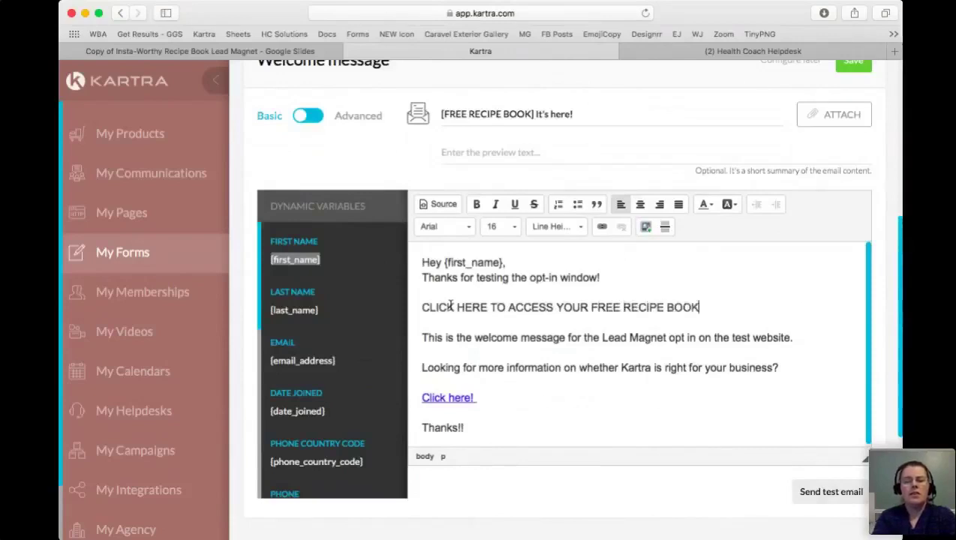
Step: Select the "CLICK HERE TO ACCESS YOUR FREE RECIPE BOOK" line and open the link settings for it
{"action": "left_click_drag", "start_coordinate": [700, 308], "coordinate": [418, 307]}
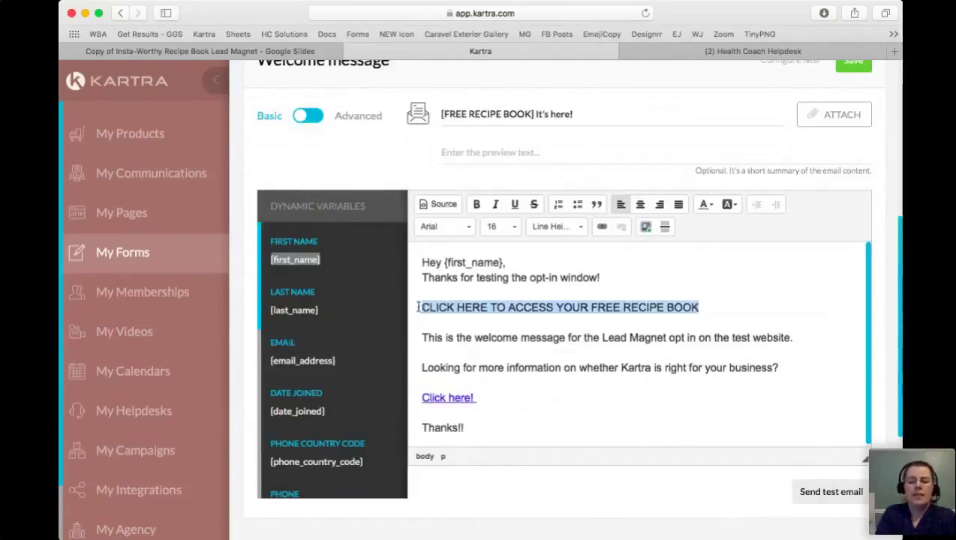
{"action": "left_click", "coordinate": [602, 228]}
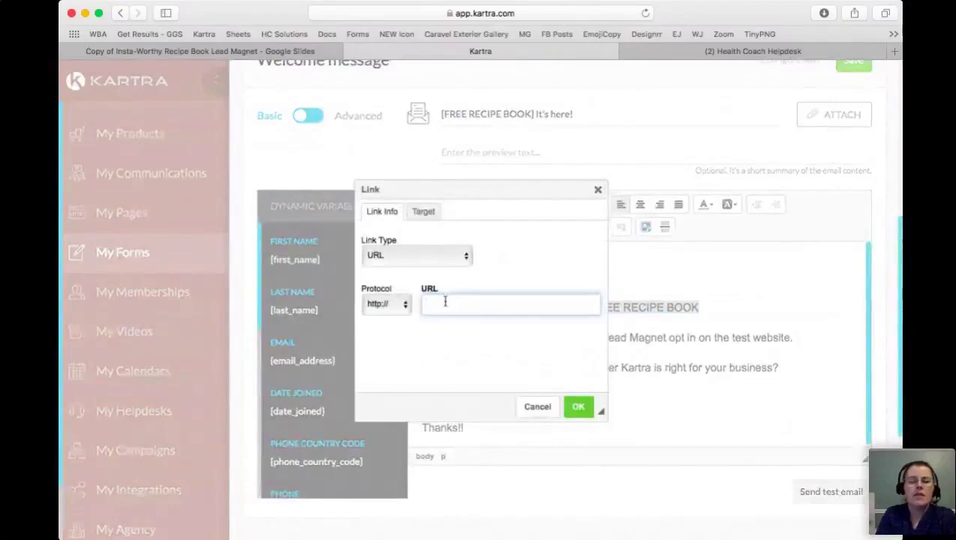
{"action": "type", "text": "[first_name]"}
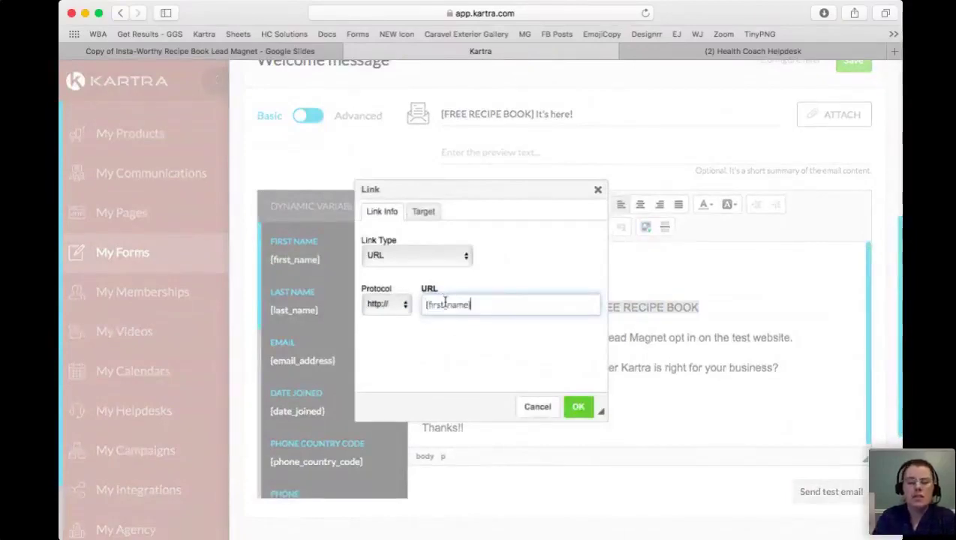
{"action": "key", "text": "BackSpace"}
{"action": "key", "text": "BackSpace"}
{"action": "key", "text": "BackSpace"}
{"action": "key", "text": "BackSpace"}
{"action": "key", "text": "BackSpace"}
{"action": "key", "text": "BackSpace"}
{"action": "key", "text": "BackSpace"}
{"action": "key", "text": "BackSpace"}
{"action": "key", "text": "BackSpace"}
{"action": "key", "text": "BackSpace"}
{"action": "key", "text": "BackSpace"}
{"action": "key", "text": "BackSpace"}
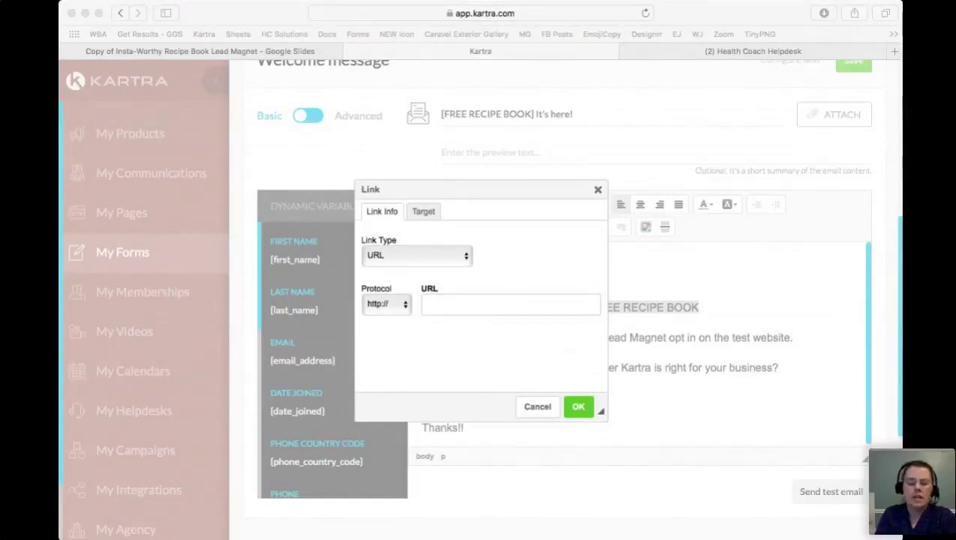
Step: Link the selected line to the copied URL of the Insta-Worthy Recipe Book Lead Magnet PDF, with the target New Window (_blank)
{"action": "left_click", "coordinate": [471, 300]}
{"action": "key", "text": "super+v"}
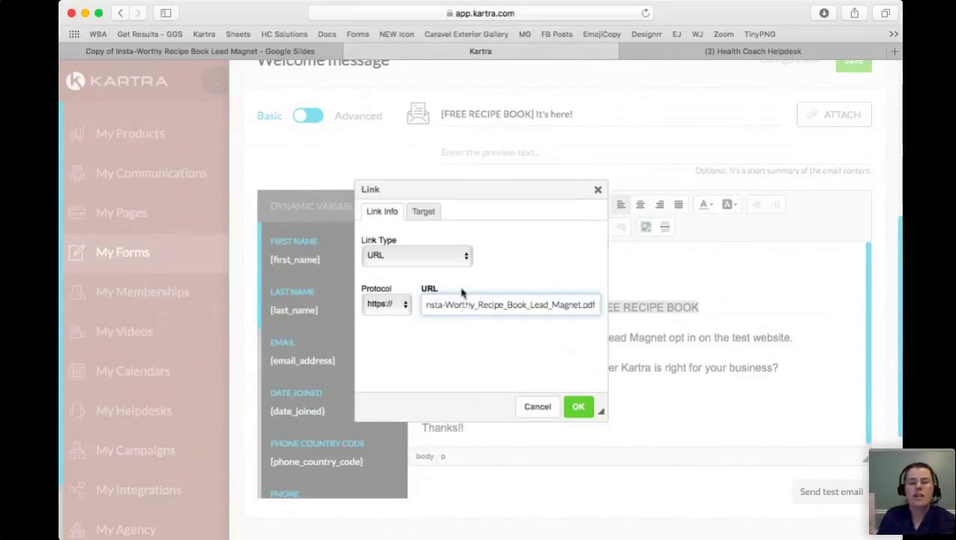
{"action": "left_click", "coordinate": [424, 214]}
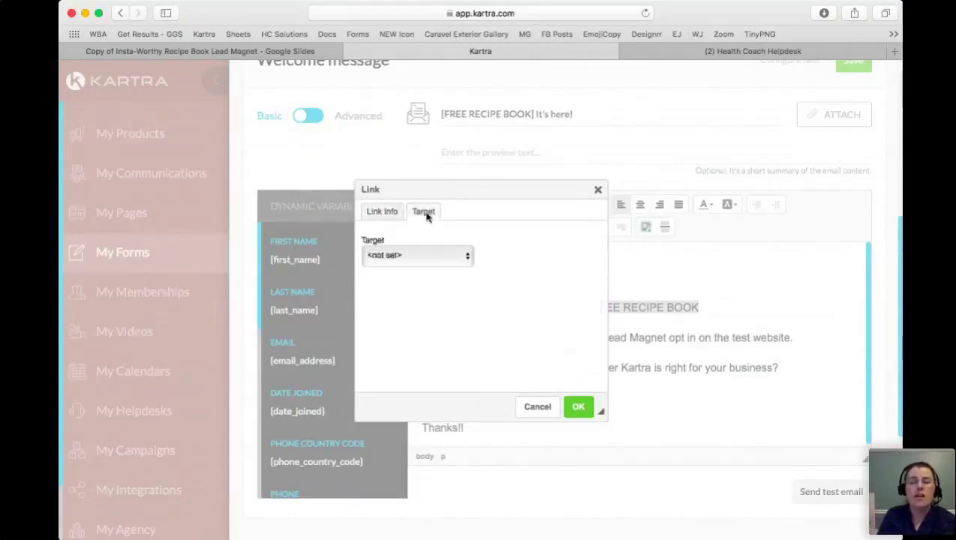
{"action": "left_click", "coordinate": [398, 304]}
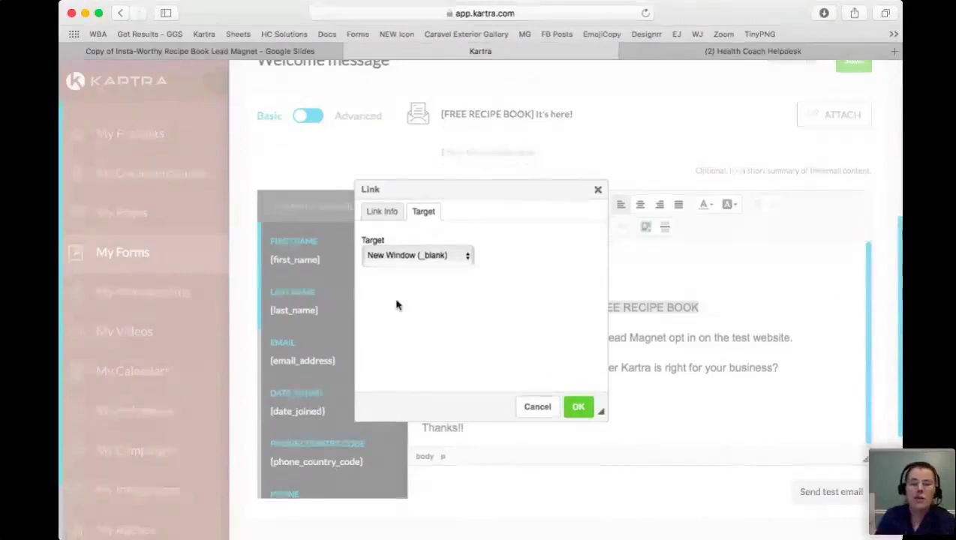
{"action": "left_click", "coordinate": [577, 407]}
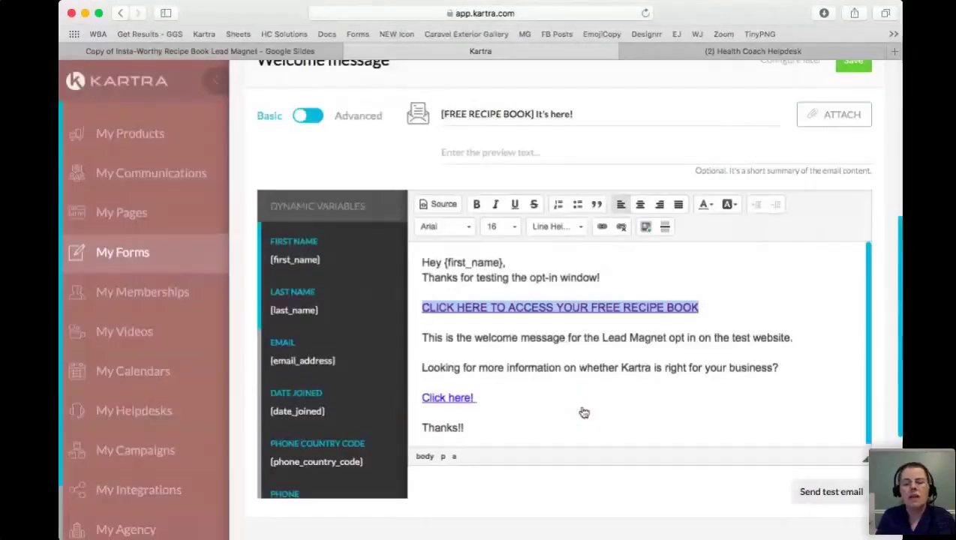
Step: Format the linked line "CLICK HERE TO ACCESS YOUR FREE RECIPE BOOK" in bold and italics
{"action": "left_click_drag", "start_coordinate": [702, 308], "coordinate": [406, 306]}
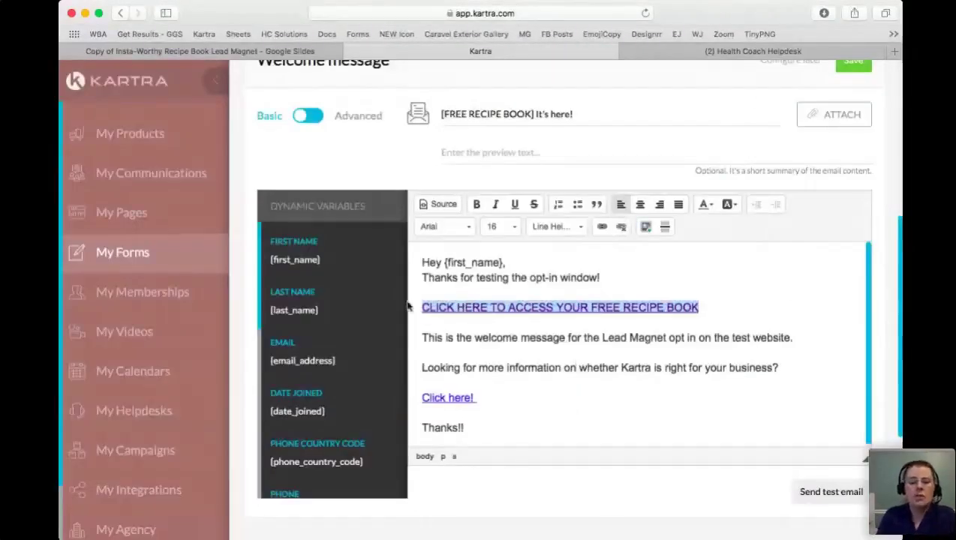
{"action": "key", "text": "super+b"}
{"action": "key", "text": "super+i"}
{"action": "key", "text": "Right"}
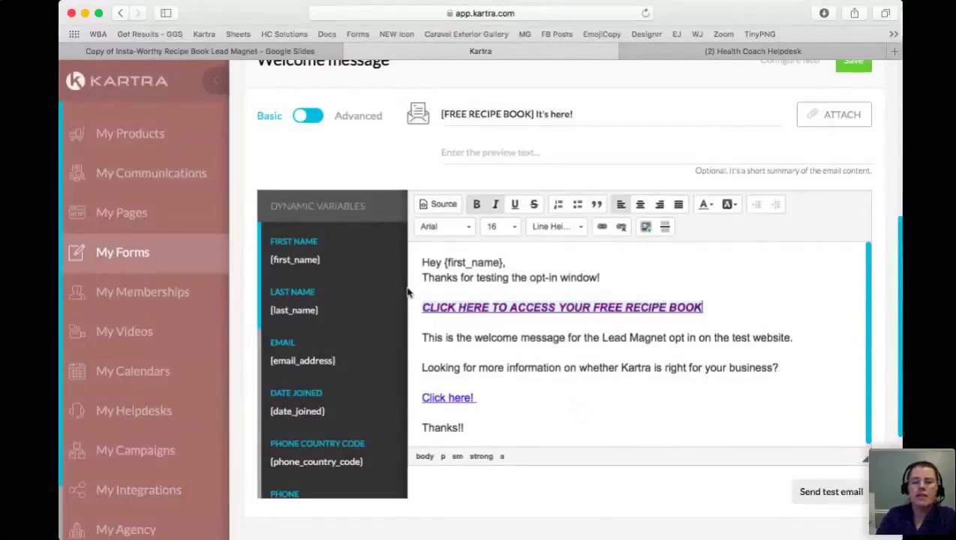
Step: Enclose the linked recipe book line between ">>" at its start and "<<" at its end
{"action": "type", "text": "<<"}
{"action": "key", "text": "BackSpace"}
{"action": "key", "text": "BackSpace"}
{"action": "type", "text": "<<"}
{"action": "left_click", "coordinate": [422, 308]}
{"action": "type", "text": ">>"}
{"action": "left_click", "coordinate": [676, 379]}
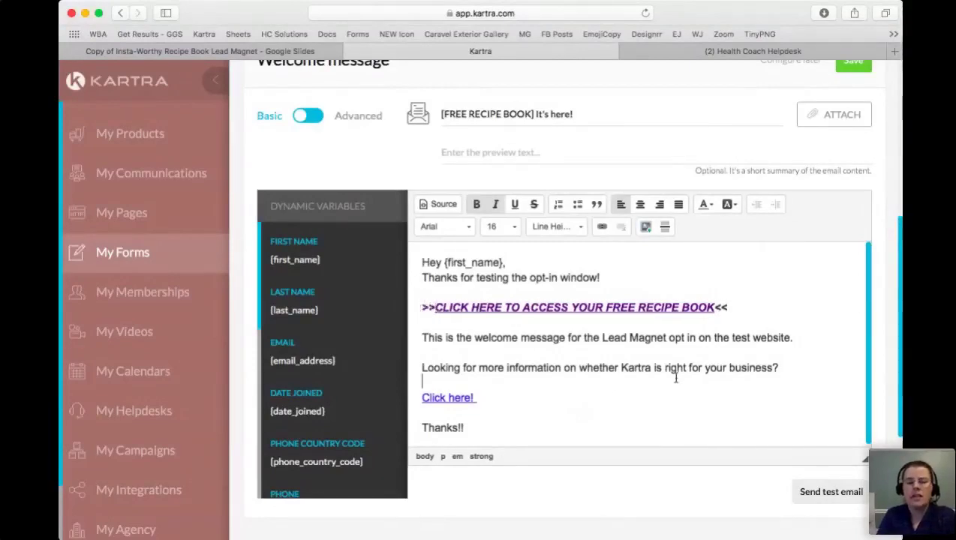
Step: Cut the entire body text of the welcome email and switch the message editor to Advanced mode
{"action": "left_click", "coordinate": [554, 428]}
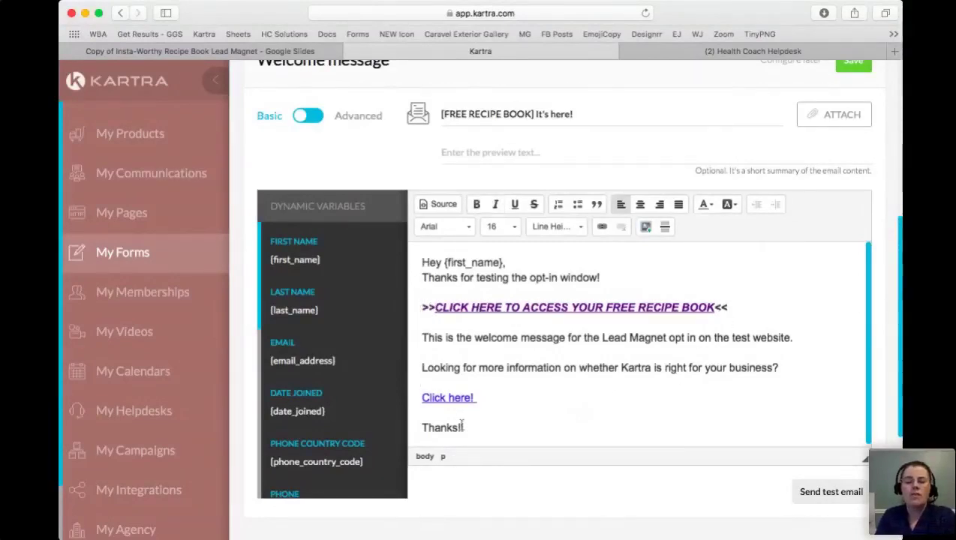
{"action": "key", "text": "super+a"}
{"action": "key", "text": "BackSpace"}
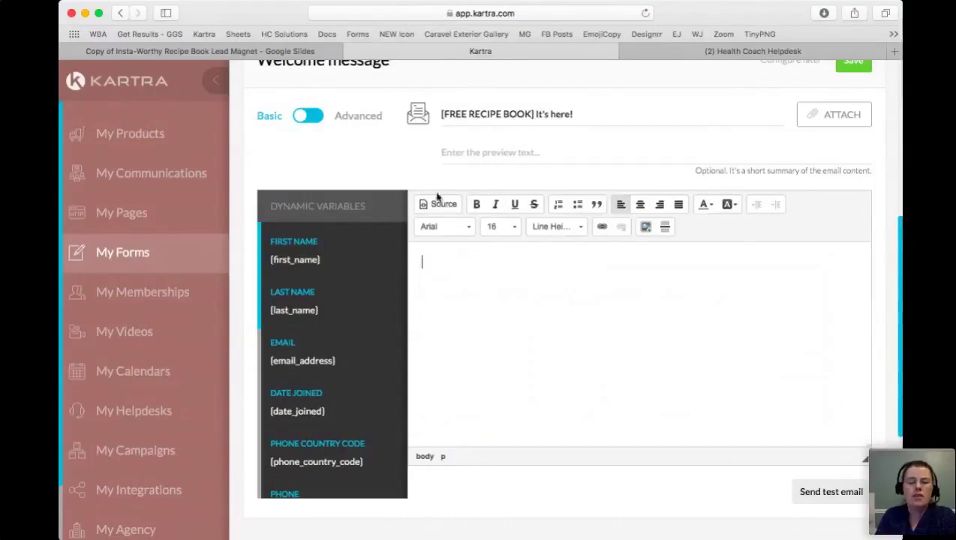
{"action": "left_click", "coordinate": [309, 116]}
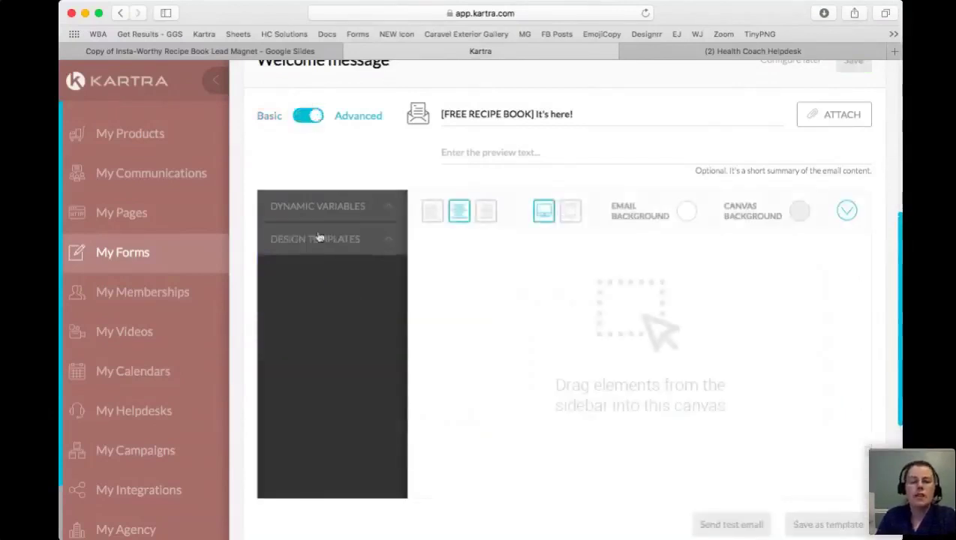
Step: Add two single-column text blocks, one below the other, to the empty email canvas
{"action": "left_click", "coordinate": [335, 434]}
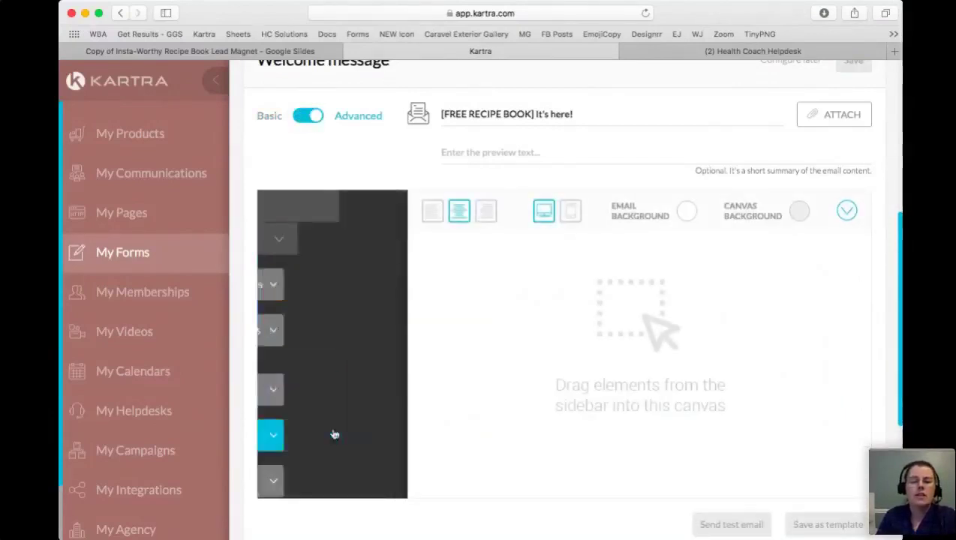
{"action": "left_click_drag", "start_coordinate": [325, 246], "coordinate": [534, 261]}
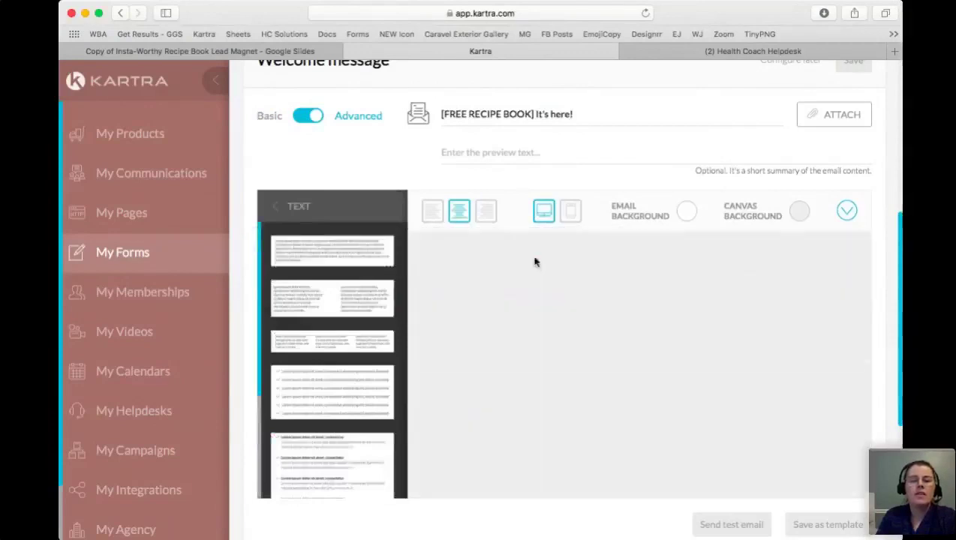
{"action": "left_click_drag", "start_coordinate": [308, 246], "coordinate": [468, 341]}
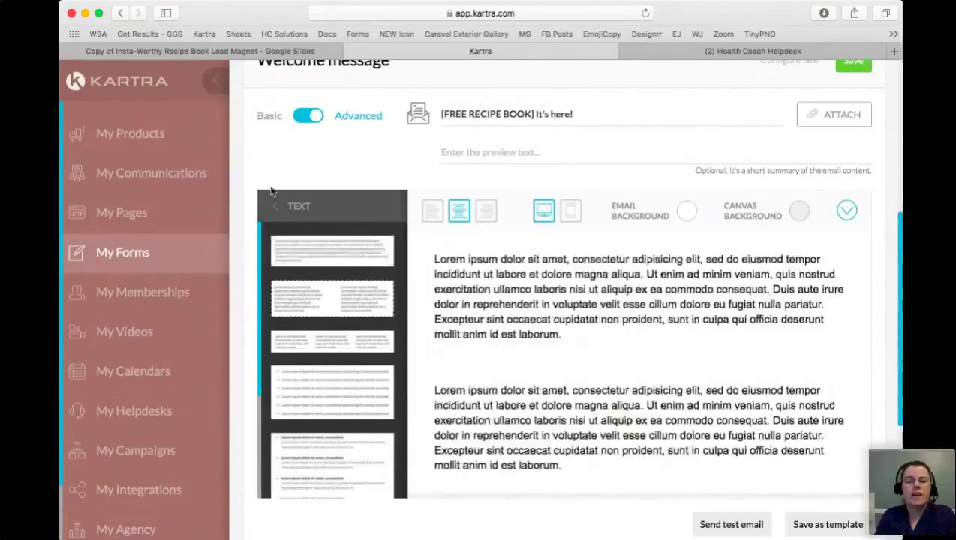
Step: Place a button between the two text blocks and replace the first block's placeholder with the cut email text
{"action": "left_click", "coordinate": [275, 208]}
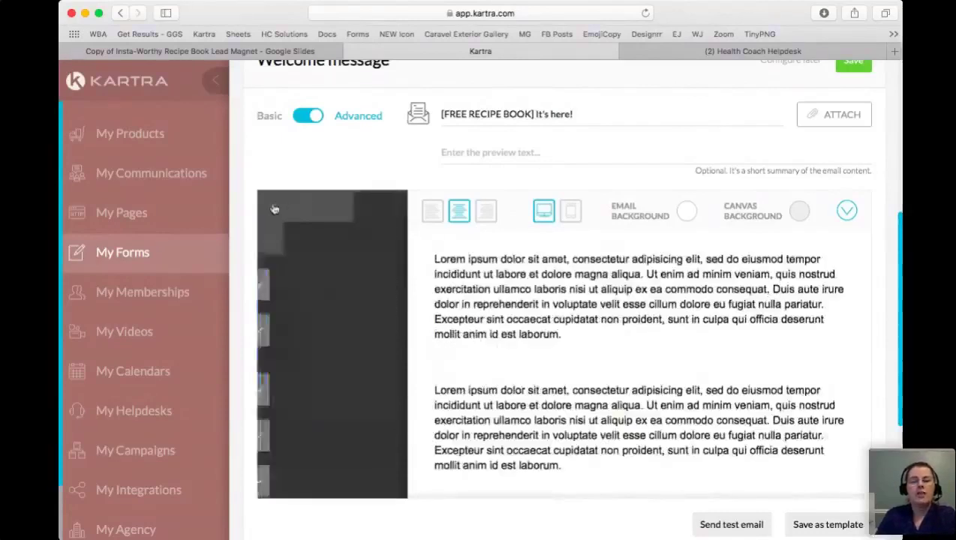
{"action": "scroll", "coordinate": [325, 414], "scroll_direction": "down", "scroll_amount": 3}
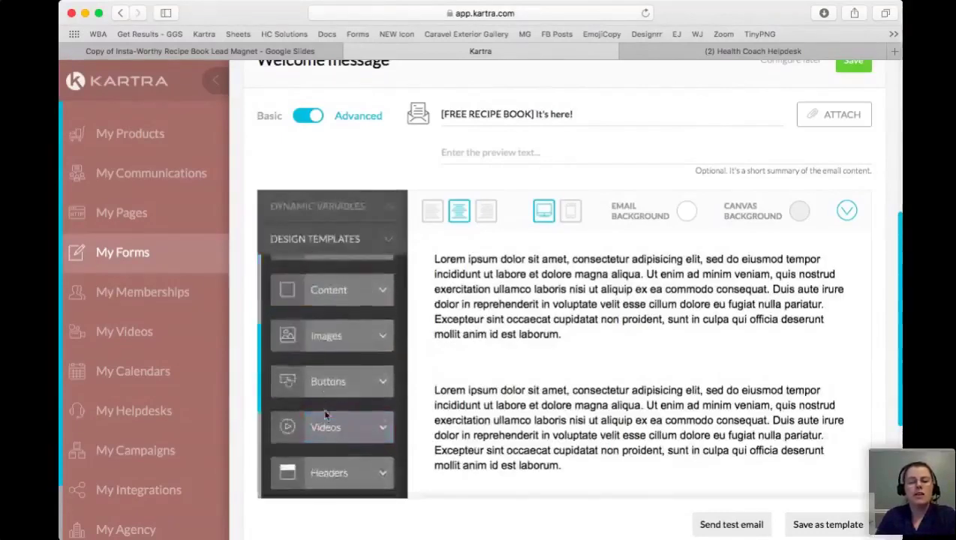
{"action": "left_click", "coordinate": [325, 381]}
{"action": "left_click_drag", "start_coordinate": [375, 276], "coordinate": [559, 463]}
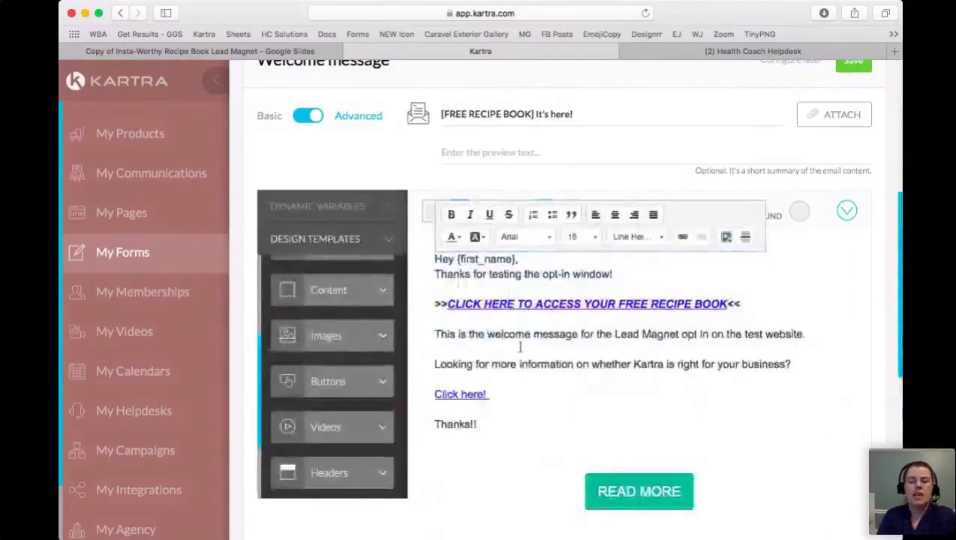
Step: Move the text from "This is the welcome message" through "Thanks!!" into the block below the button, replacing its placeholder text
{"action": "left_click_drag", "start_coordinate": [480, 425], "coordinate": [429, 334]}
{"action": "key", "text": "super+c"}
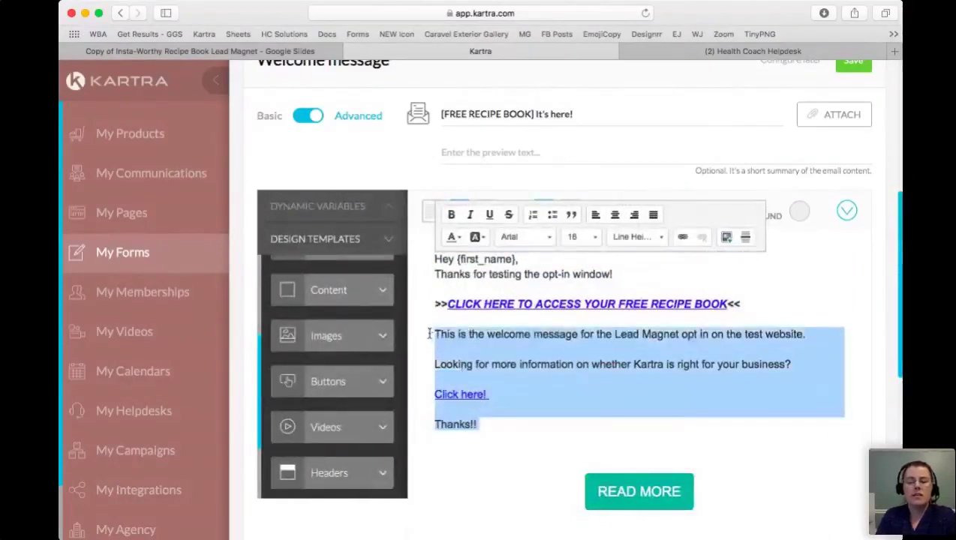
{"action": "key", "text": "BackSpace"}
{"action": "key", "text": "BackSpace"}
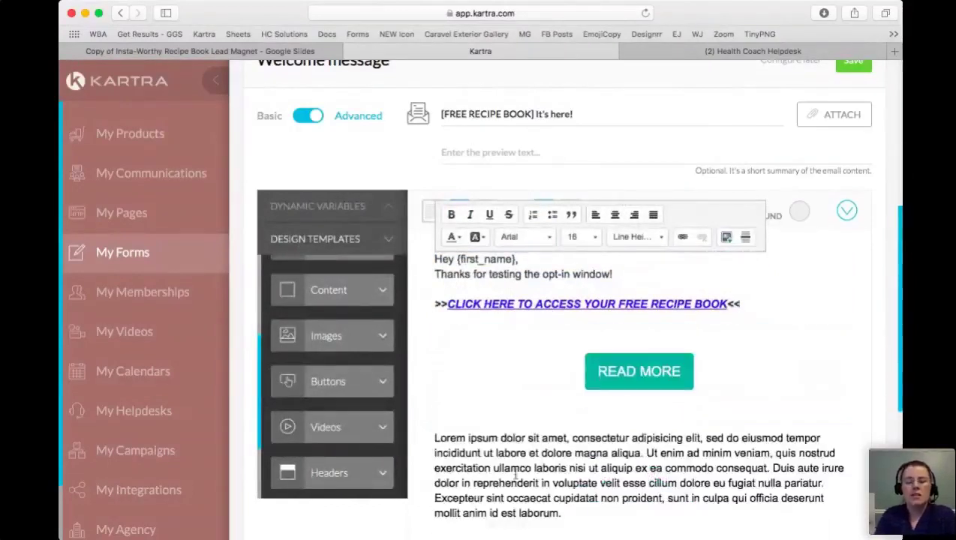
{"action": "left_click", "coordinate": [516, 475]}
{"action": "key", "text": "super+v"}
{"action": "key", "text": "super+a"}
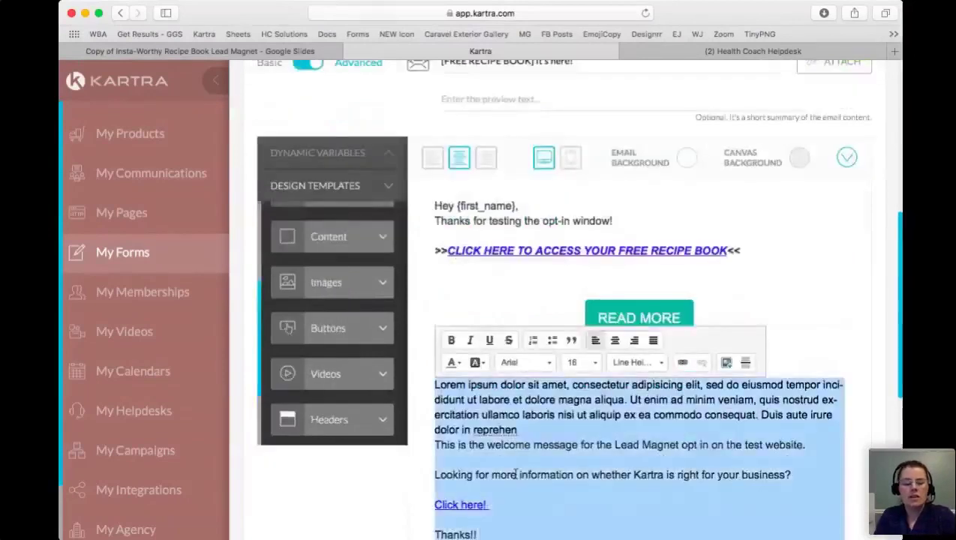
{"action": "key", "text": "super+v"}
Step: Change the button's copy to "CLICK HERE TO ACCESS YOUR RECIPE BOOK"
{"action": "left_click", "coordinate": [623, 309]}
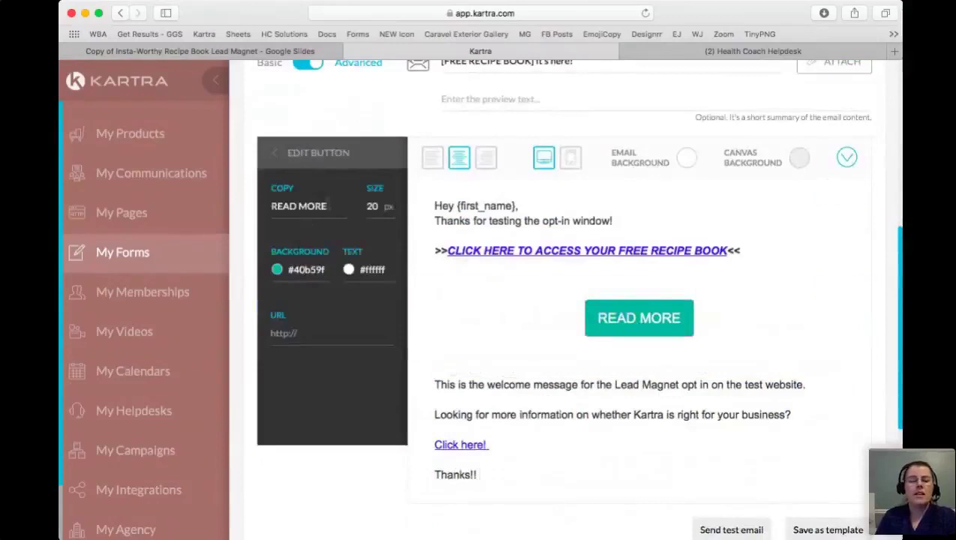
{"action": "key", "text": "super+a"}
{"action": "type", "text": "CLICK HERE"}
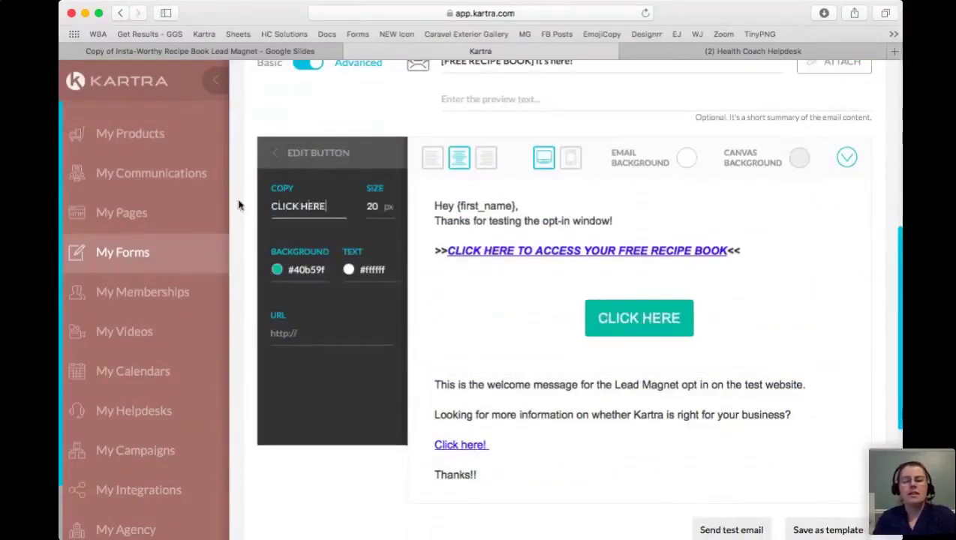
{"action": "type", "text": " TO ACCESS YOUR RECIPE C"}
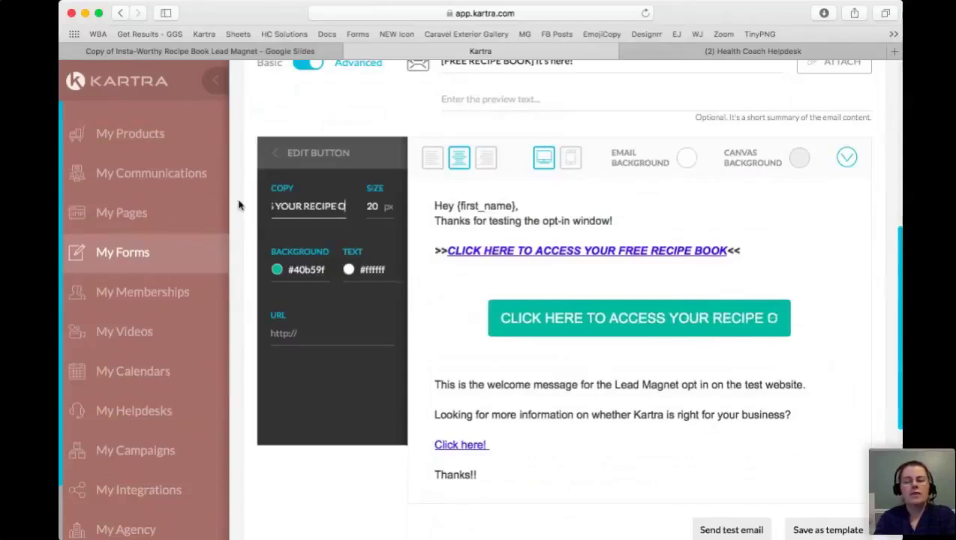
{"action": "type", "text": "OOK"}
Step: Copy the PDF address from the recipe book text link and set it as the button's URL
{"action": "left_click", "coordinate": [508, 258]}
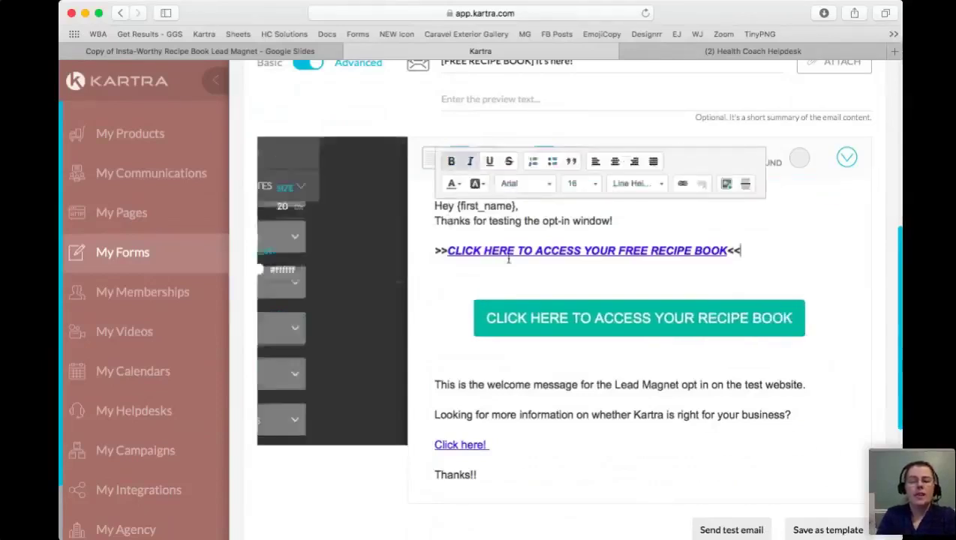
{"action": "left_click", "coordinate": [681, 184]}
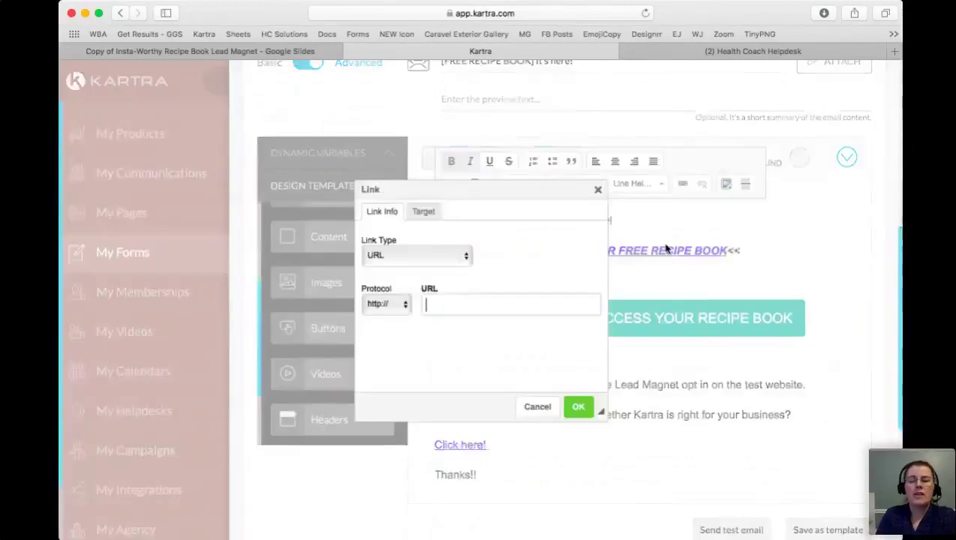
{"action": "left_click", "coordinate": [597, 190]}
{"action": "left_click", "coordinate": [571, 250]}
{"action": "left_click", "coordinate": [683, 185]}
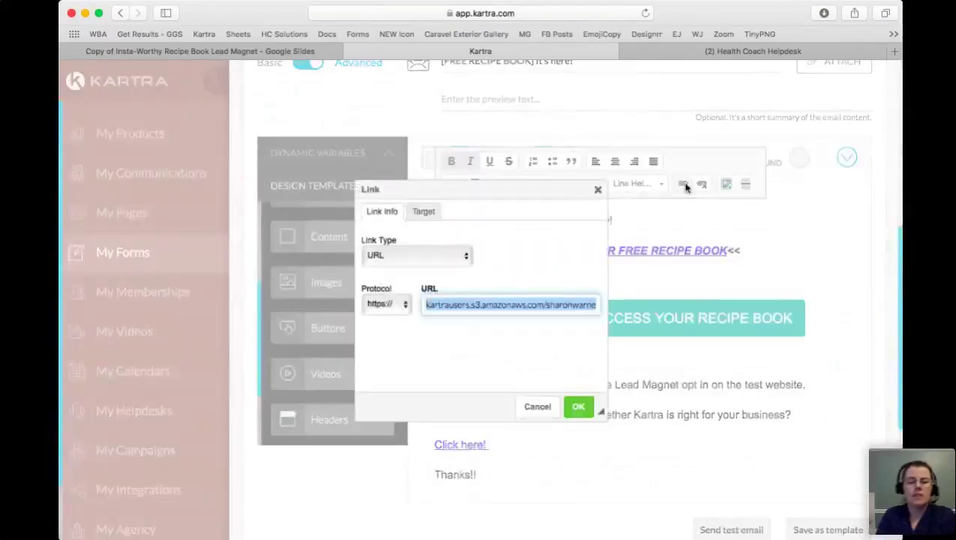
{"action": "left_click", "coordinate": [536, 406]}
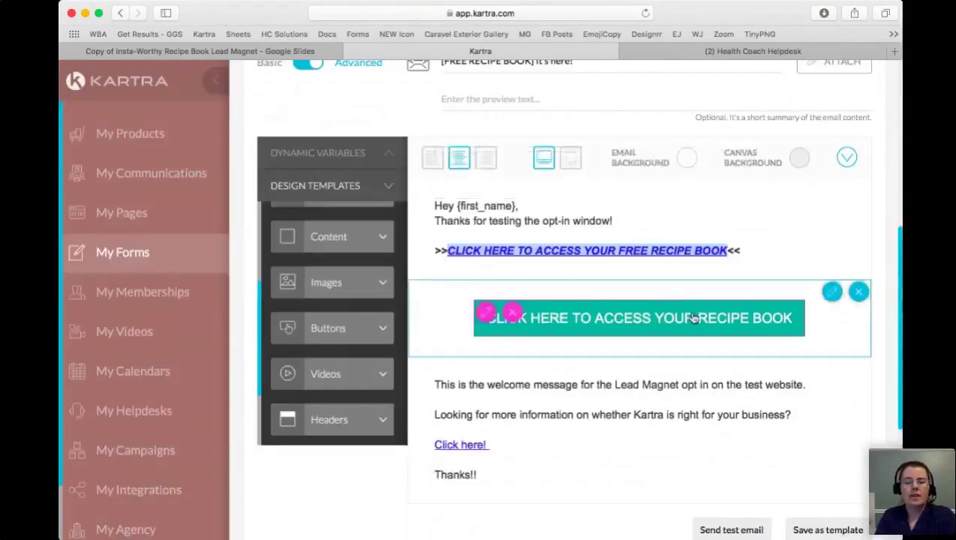
{"action": "left_click", "coordinate": [488, 315]}
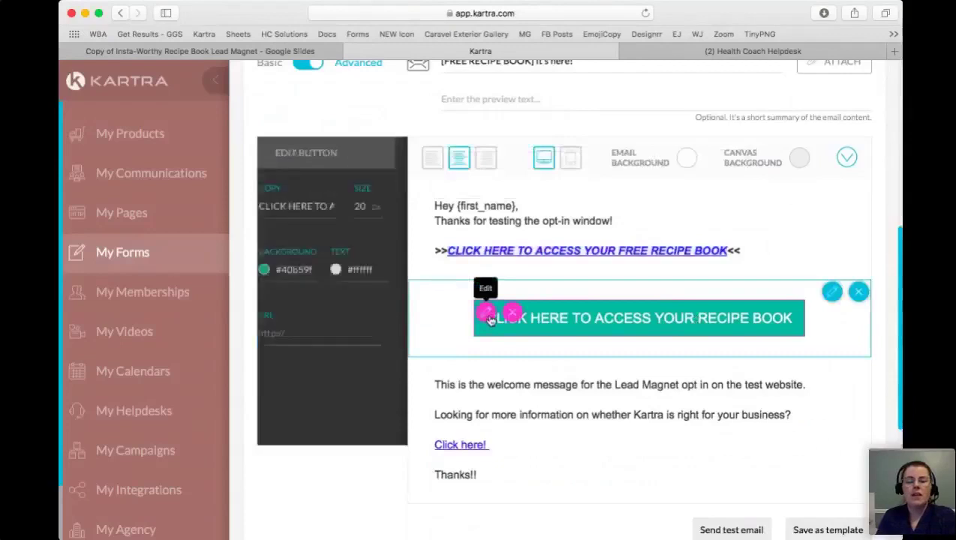
{"action": "left_click", "coordinate": [308, 335]}
{"action": "key", "text": "super+v"}
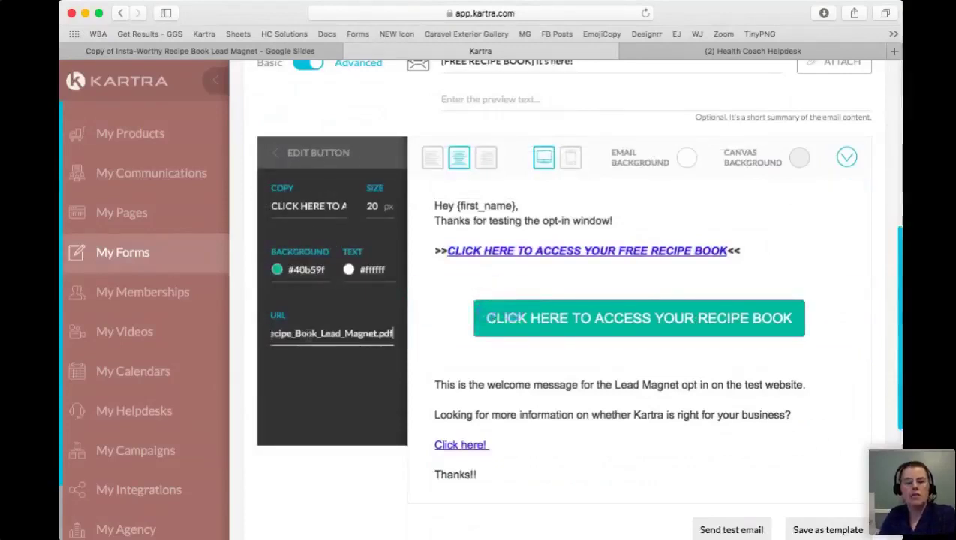
Step: Delete the ">>CLICK HERE TO ACCESS YOUR FREE RECIPE BOOK<<" line and the blank space above the button
{"action": "scroll", "coordinate": [316, 182], "scroll_direction": "up", "scroll_amount": 3}
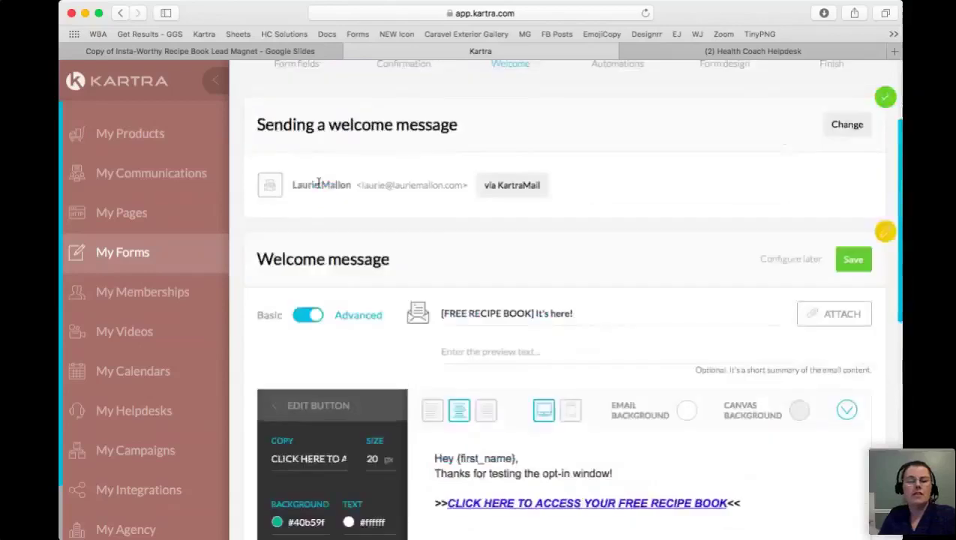
{"action": "scroll", "coordinate": [320, 167], "scroll_direction": "down", "scroll_amount": 3}
{"action": "left_click", "coordinate": [593, 335]}
{"action": "scroll", "coordinate": [592, 392], "scroll_direction": "down", "scroll_amount": 3}
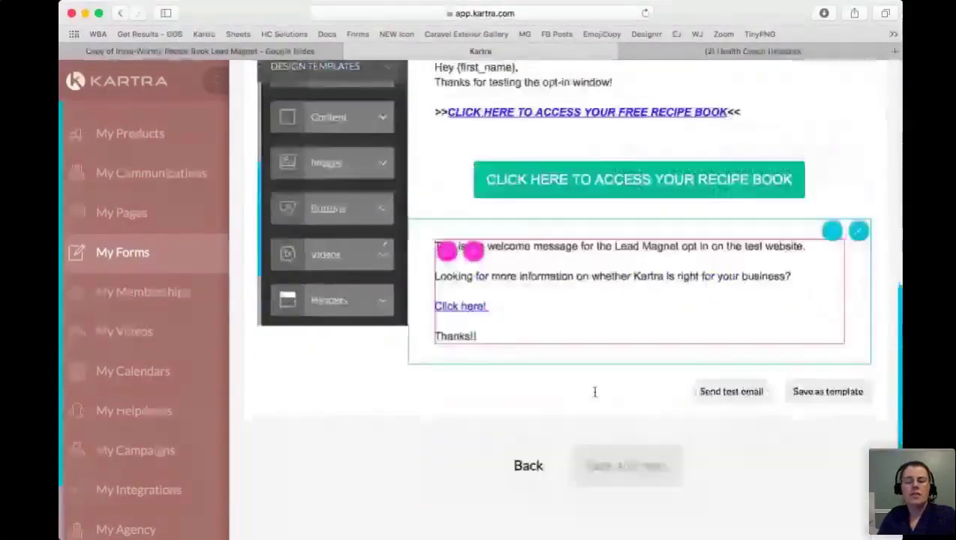
{"action": "scroll", "coordinate": [622, 315], "scroll_direction": "up", "scroll_amount": 3}
{"action": "left_click_drag", "start_coordinate": [749, 234], "coordinate": [626, 208]}
{"action": "key", "text": "BackSpace"}
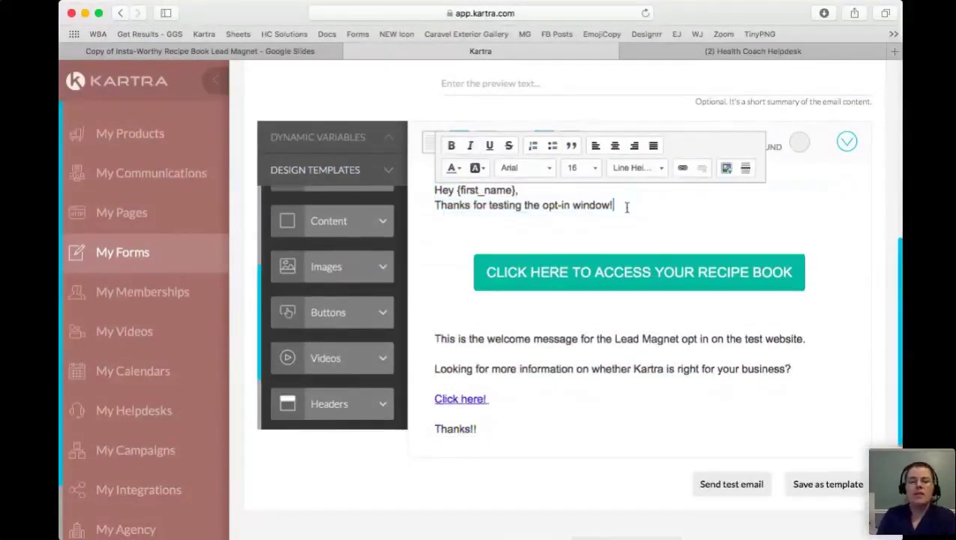
Step: Save the welcome message and continue to the form's Automations stage
{"action": "scroll", "coordinate": [597, 341], "scroll_direction": "down", "scroll_amount": 5}
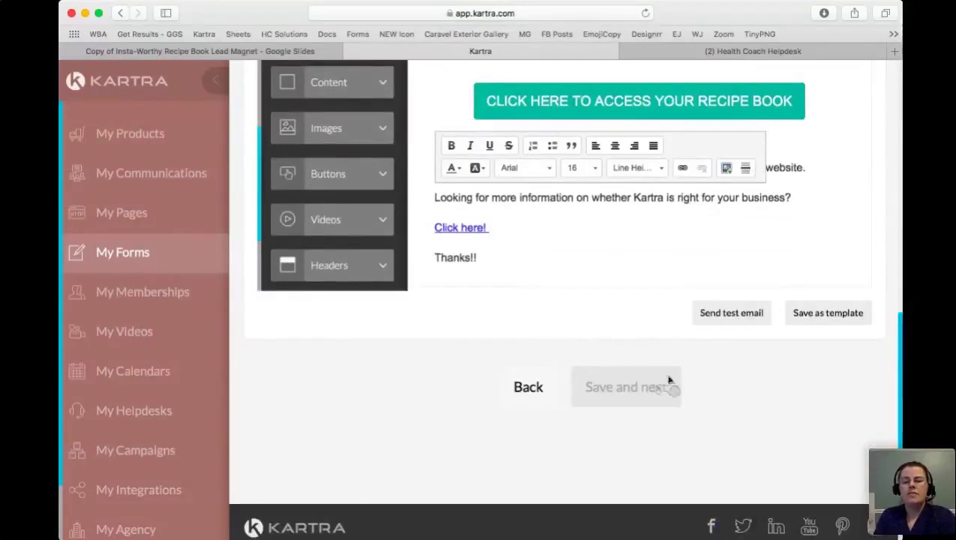
{"action": "scroll", "coordinate": [717, 364], "scroll_direction": "up", "scroll_amount": 6}
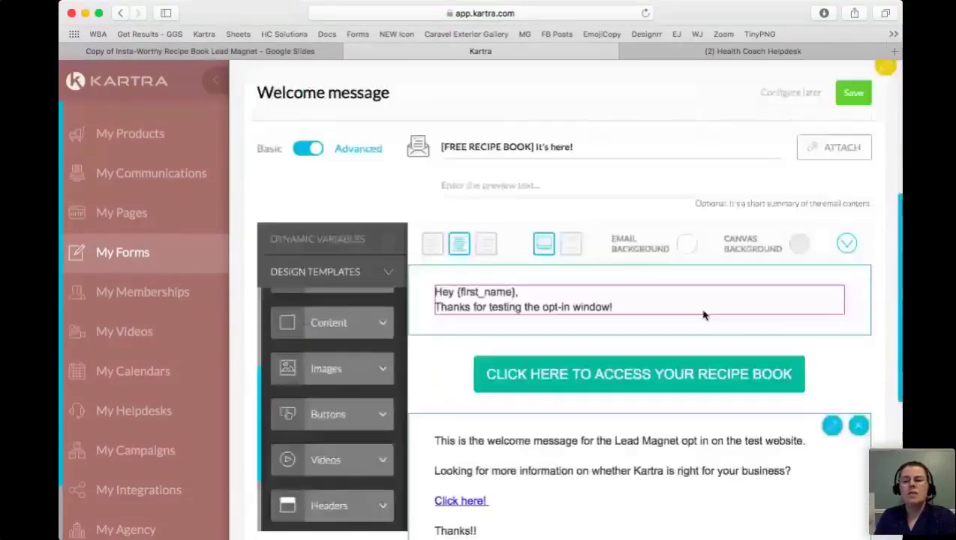
{"action": "left_click", "coordinate": [853, 92]}
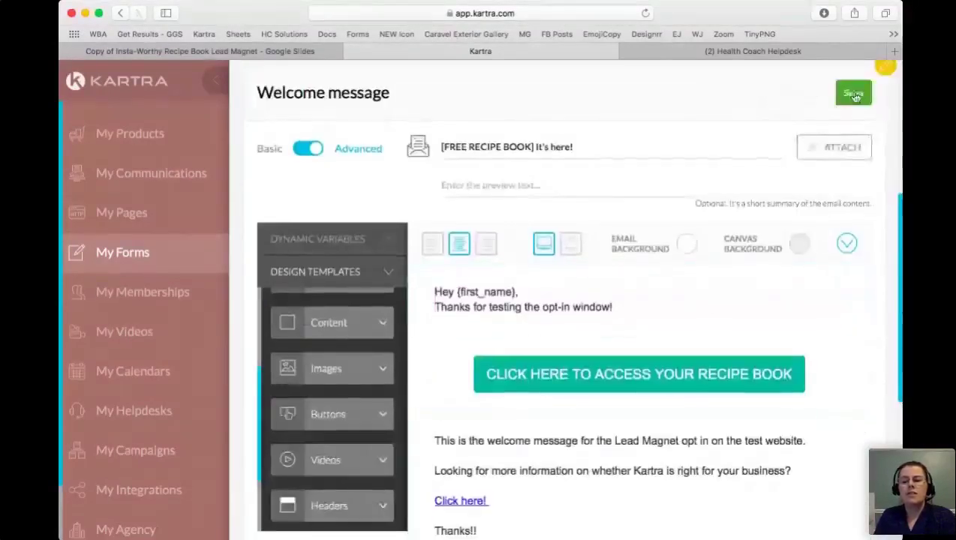
{"action": "scroll", "coordinate": [603, 196], "scroll_direction": "up", "scroll_amount": 3}
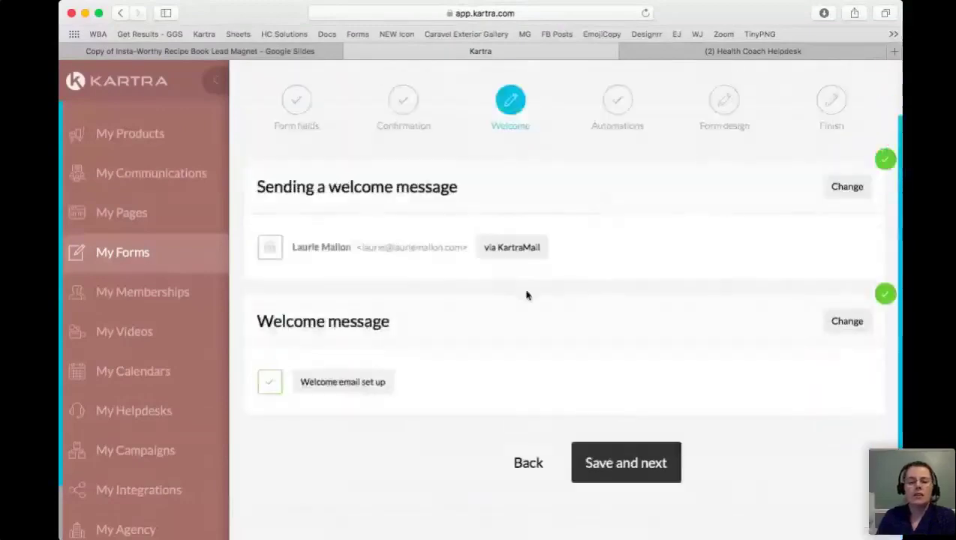
{"action": "left_click", "coordinate": [644, 465]}
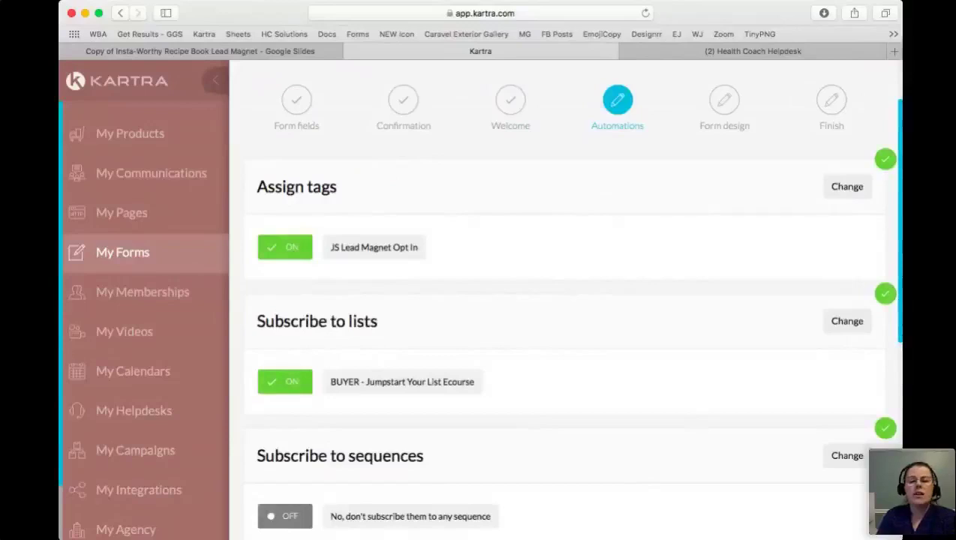
Step: Edit the form's tag assignment under No category in particular and start a new tag named LEAD MAGNET RECIPE BOOK
{"action": "left_click", "coordinate": [789, 239]}
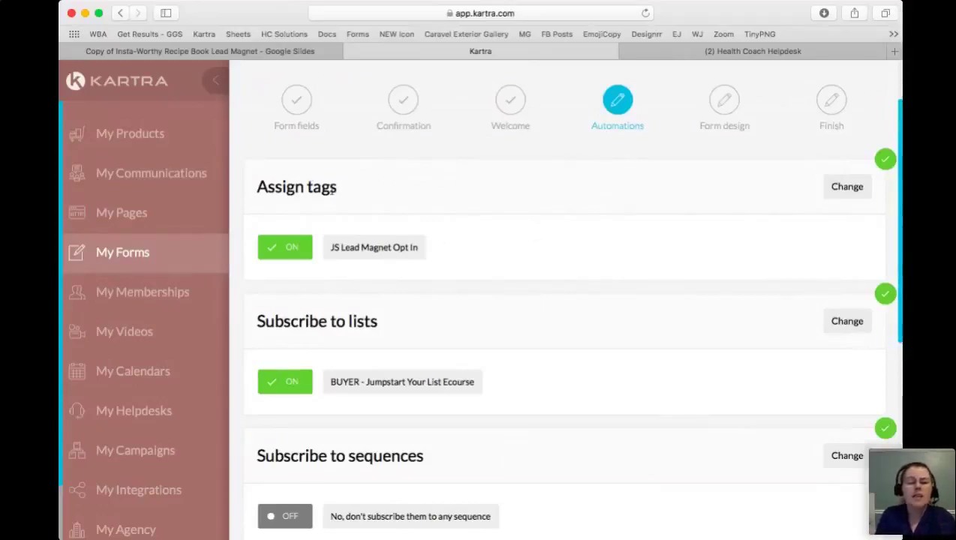
{"action": "left_click", "coordinate": [850, 187]}
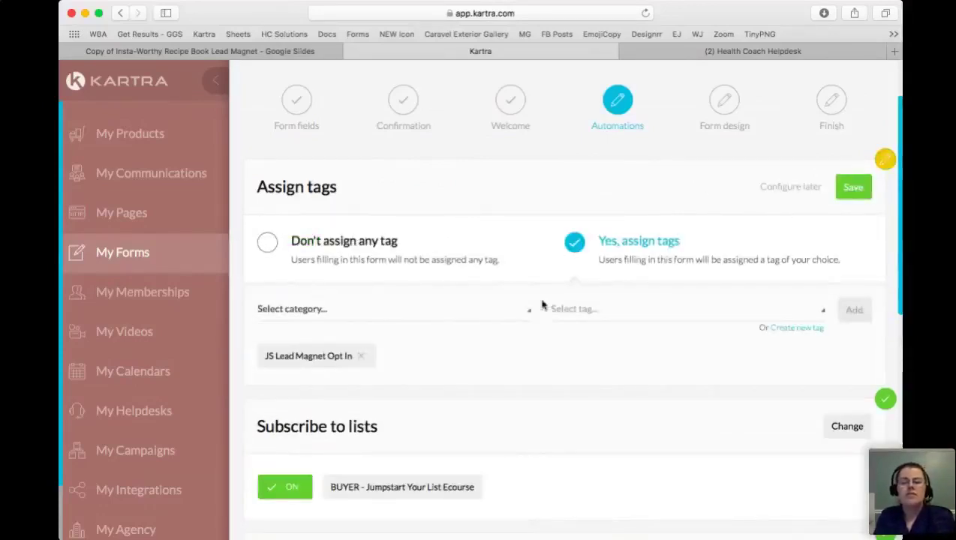
{"action": "left_click", "coordinate": [334, 310]}
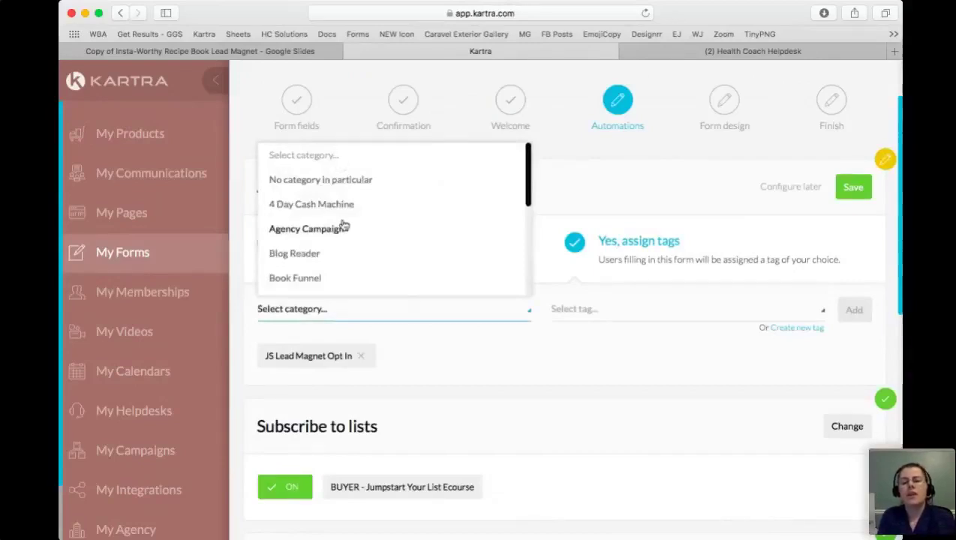
{"action": "left_click", "coordinate": [318, 180]}
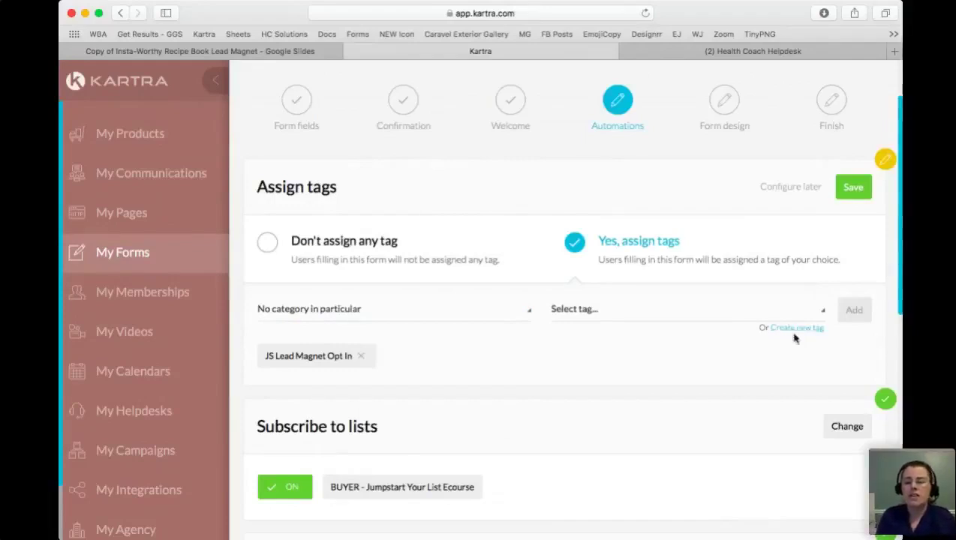
{"action": "left_click", "coordinate": [794, 332]}
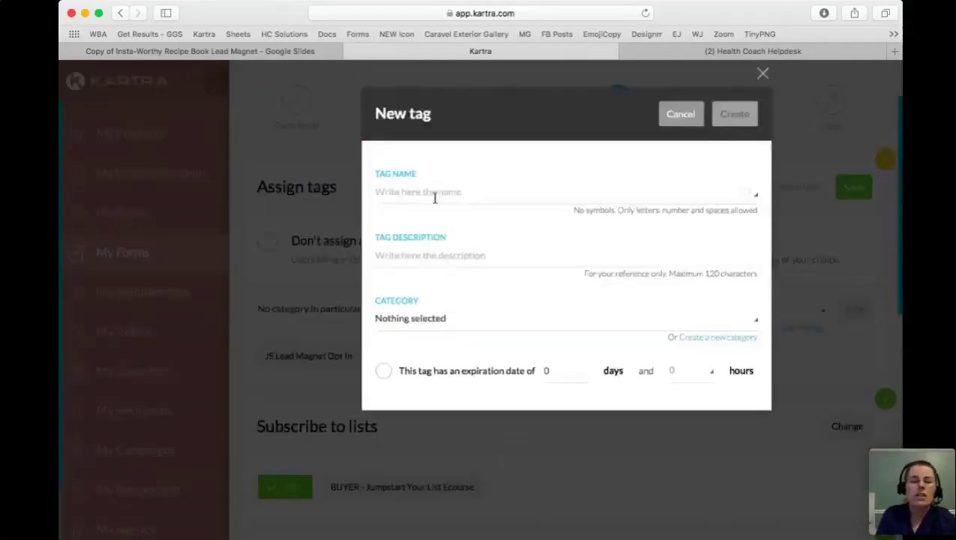
{"action": "left_click", "coordinate": [419, 194]}
{"action": "type", "text": "L"}
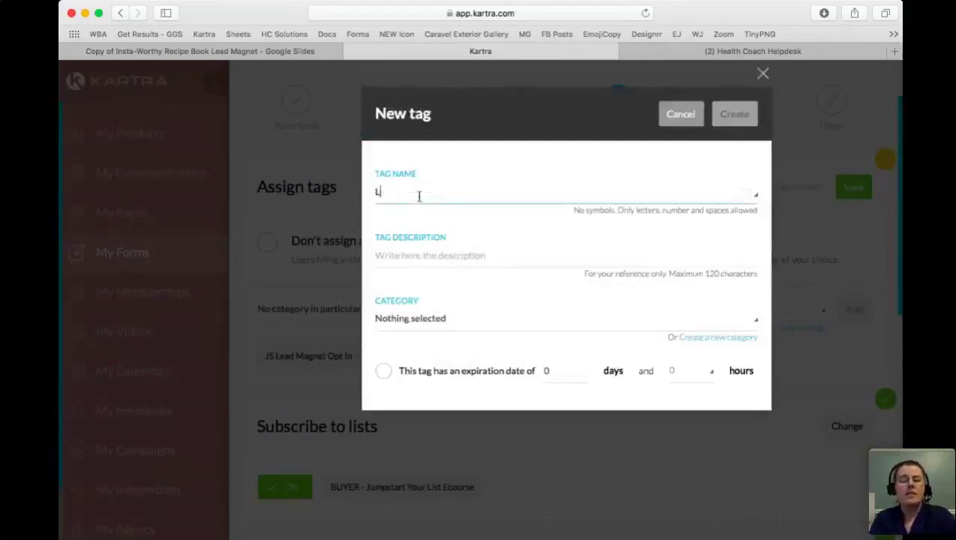
{"action": "type", "text": "EAD MAGNET"}
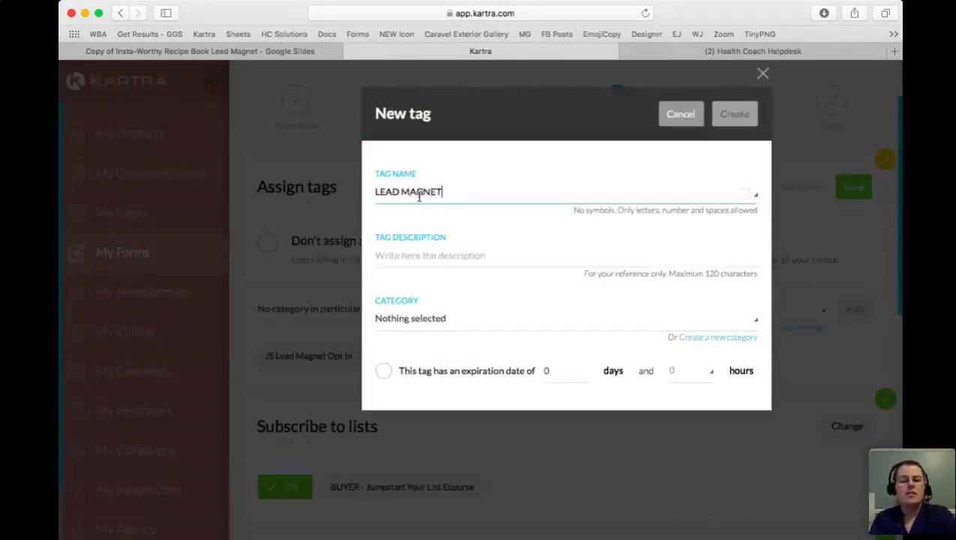
{"action": "type", "text": " RECIPE BOOK"}
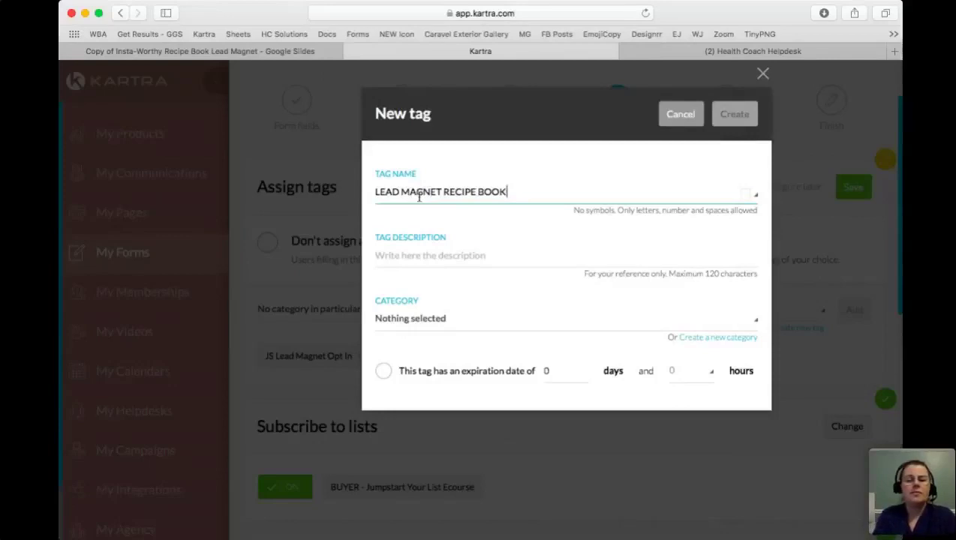
Step: Copy the tag name into the tag description and set the tag's category to No category in particular
{"action": "key", "text": "super+a"}
{"action": "key", "text": "super+c"}
{"action": "left_click", "coordinate": [455, 254]}
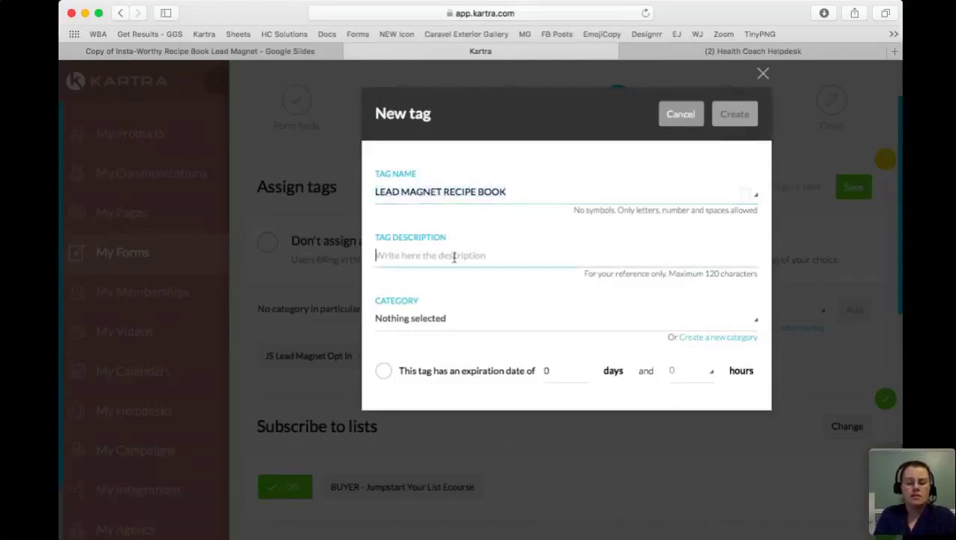
{"action": "key", "text": "super+v"}
{"action": "left_click", "coordinate": [448, 321]}
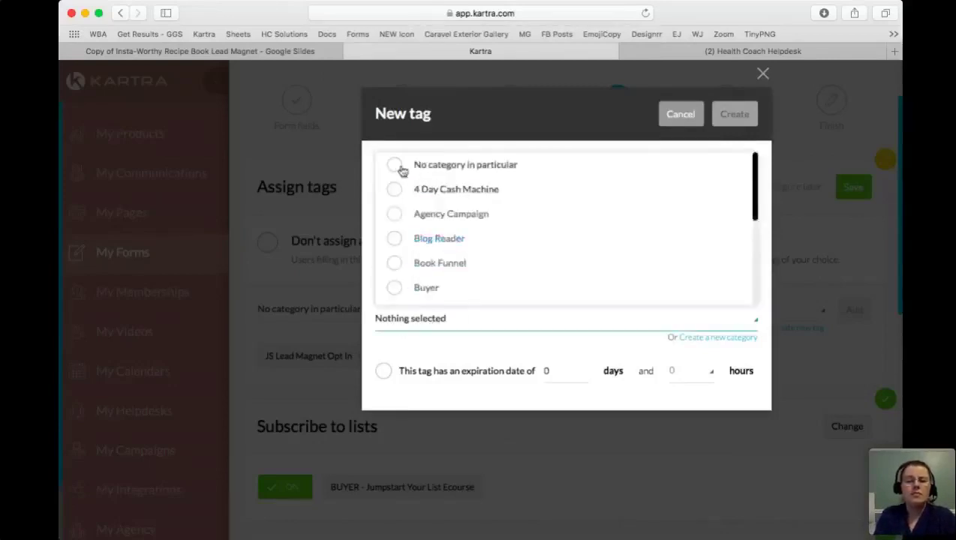
{"action": "left_click", "coordinate": [401, 166]}
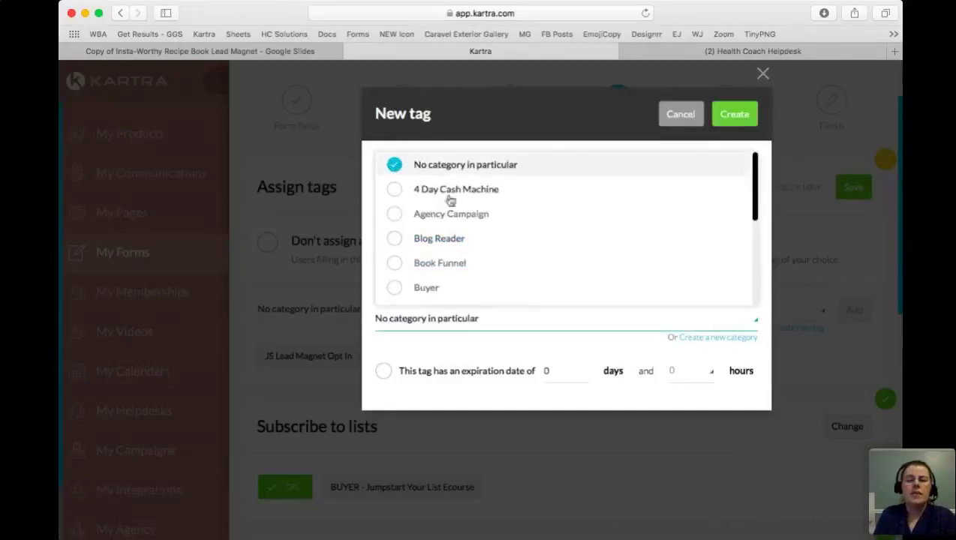
{"action": "scroll", "coordinate": [449, 245], "scroll_direction": "down", "scroll_amount": 5}
{"action": "scroll", "coordinate": [449, 246], "scroll_direction": "up", "scroll_amount": 5}
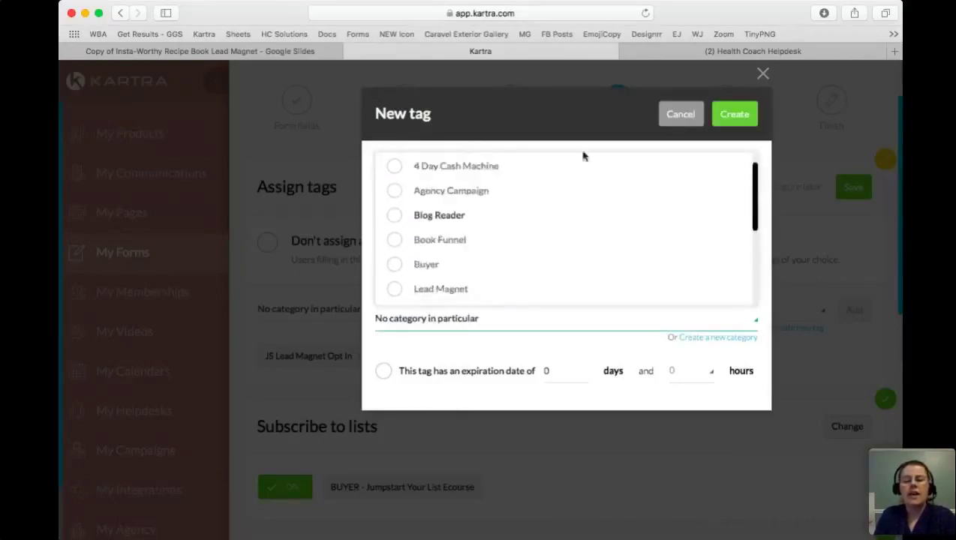
Step: Create the LEAD MAGNET RECIPE BOOK tag and save it among the form's assigned tags
{"action": "left_click", "coordinate": [741, 115]}
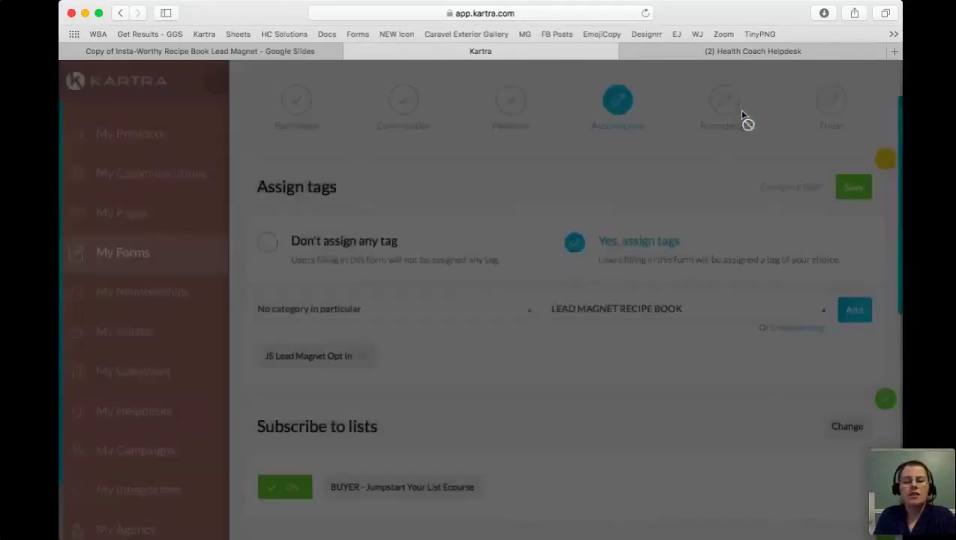
{"action": "left_click", "coordinate": [856, 312]}
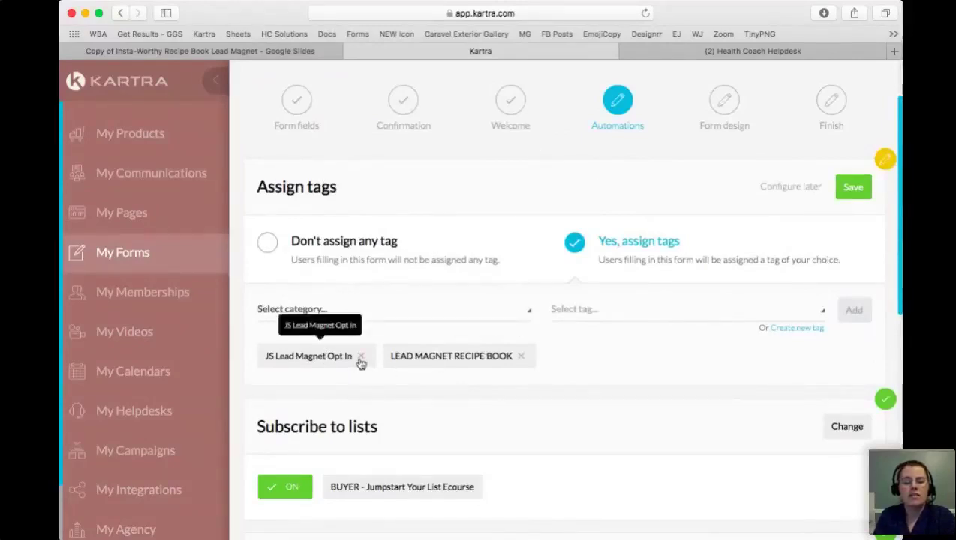
{"action": "left_click", "coordinate": [855, 189]}
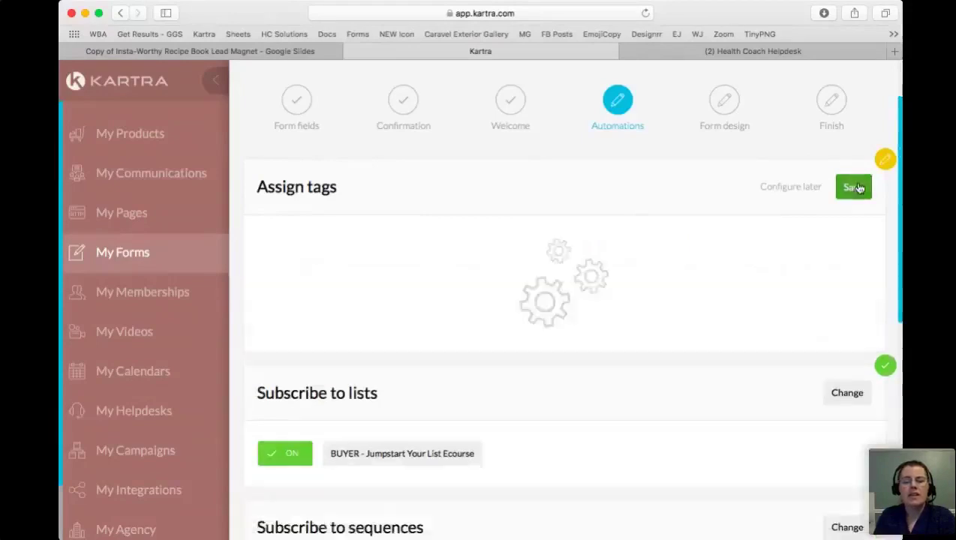
Step: Open the form's list subscription settings for editing
{"action": "scroll", "coordinate": [540, 376], "scroll_direction": "down", "scroll_amount": 3}
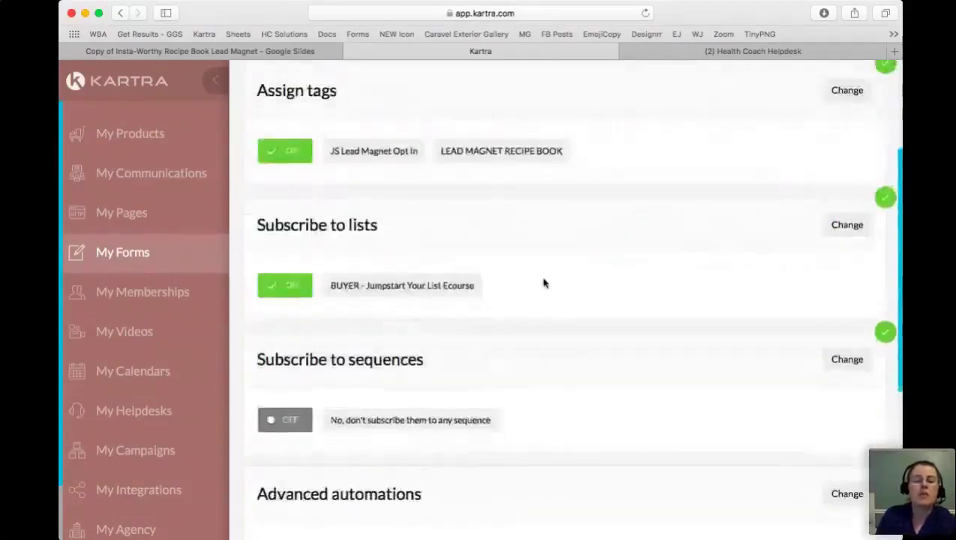
{"action": "scroll", "coordinate": [544, 283], "scroll_direction": "down", "scroll_amount": 2}
{"action": "left_click", "coordinate": [847, 163]}
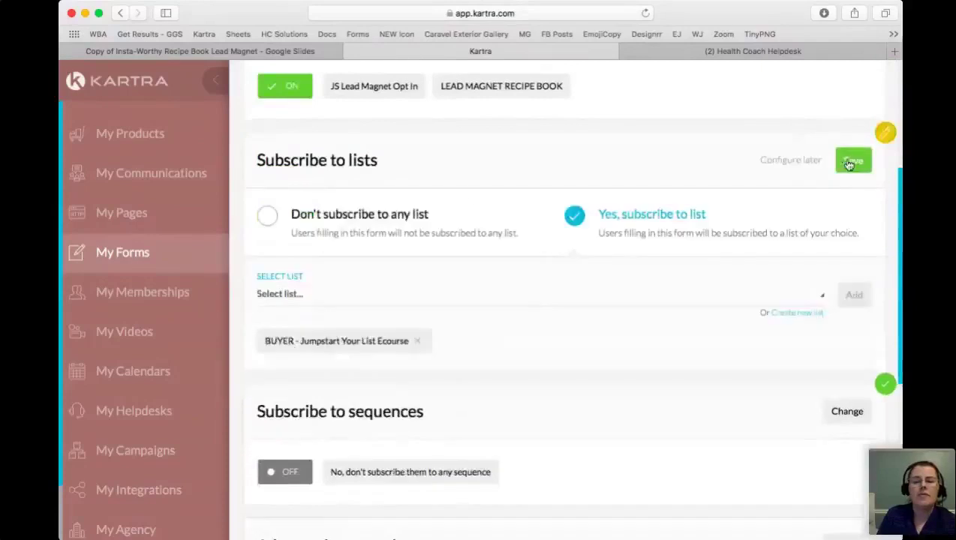
Step: Look over the list subscription options and browse the lists available for the form
{"action": "left_click", "coordinate": [267, 215]}
{"action": "left_click", "coordinate": [591, 216]}
{"action": "left_click", "coordinate": [358, 293]}
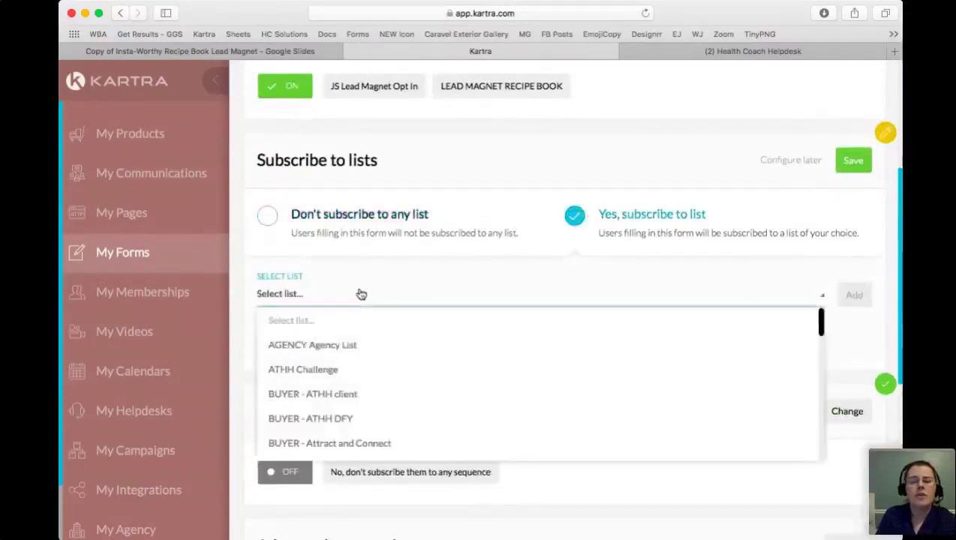
{"action": "scroll", "coordinate": [352, 378], "scroll_direction": "down", "scroll_amount": 2}
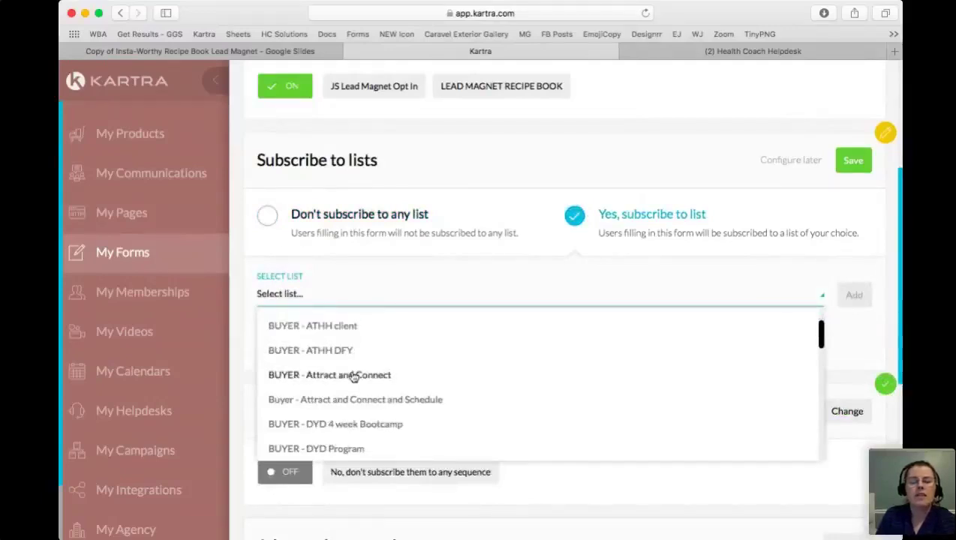
{"action": "scroll", "coordinate": [352, 378], "scroll_direction": "down", "scroll_amount": 3}
{"action": "left_click", "coordinate": [352, 378]}
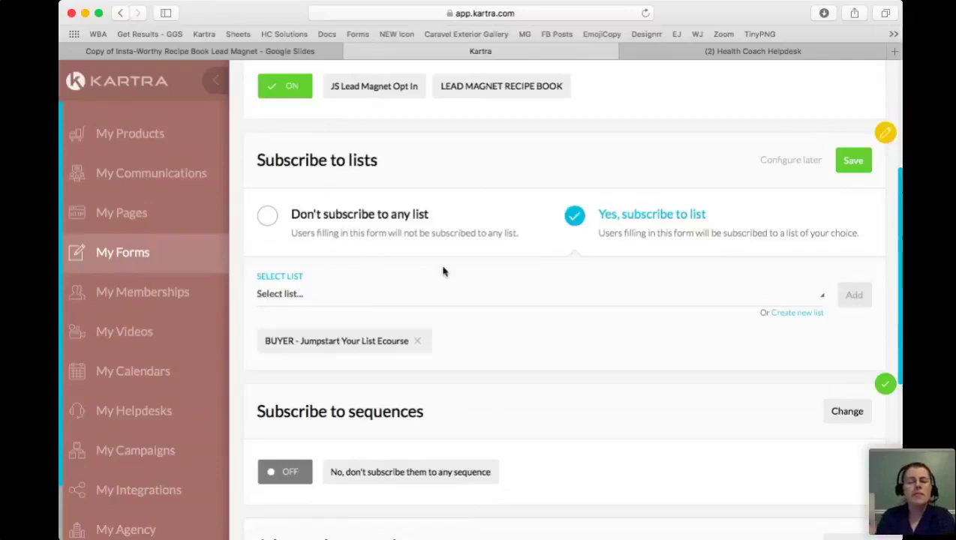
{"action": "scroll", "coordinate": [443, 271], "scroll_direction": "up", "scroll_amount": 3}
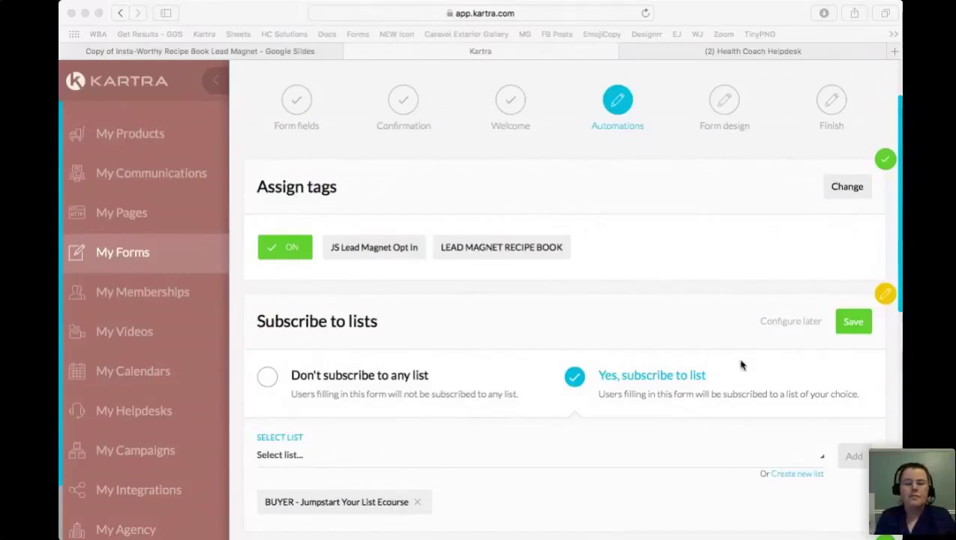
{"action": "left_click", "coordinate": [691, 264]}
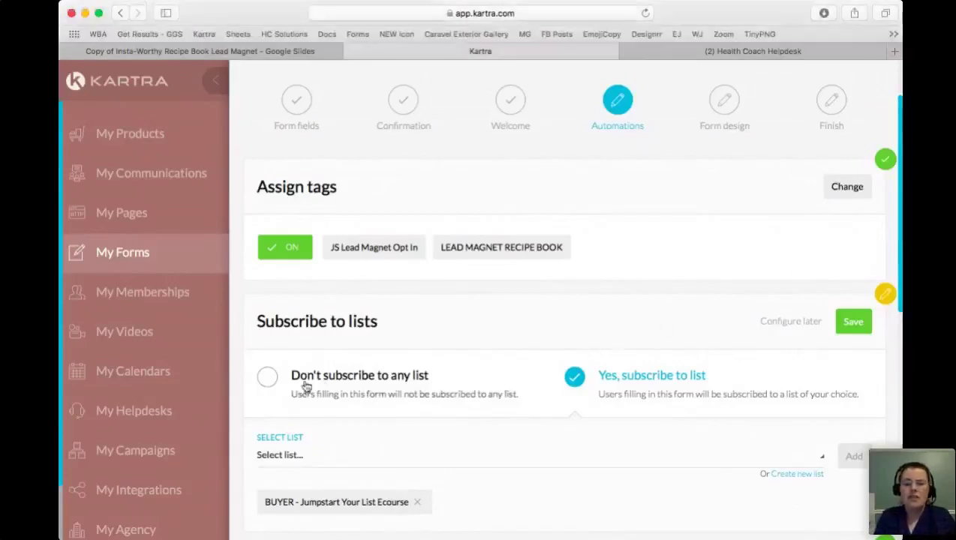
Step: Set the form to not subscribe users to any list, save, and continue to the Form design stage
{"action": "left_click", "coordinate": [276, 378]}
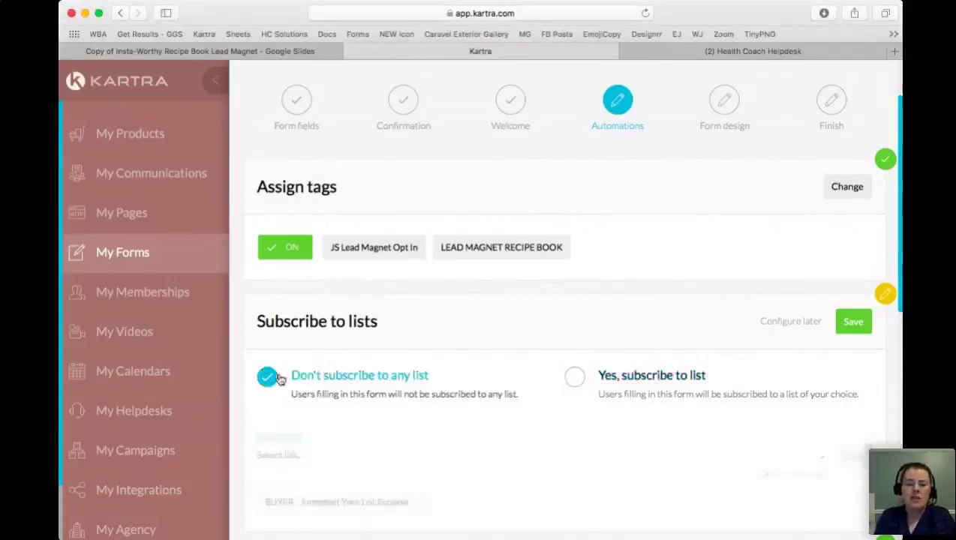
{"action": "left_click", "coordinate": [853, 321]}
{"action": "scroll", "coordinate": [510, 377], "scroll_direction": "down", "scroll_amount": 5}
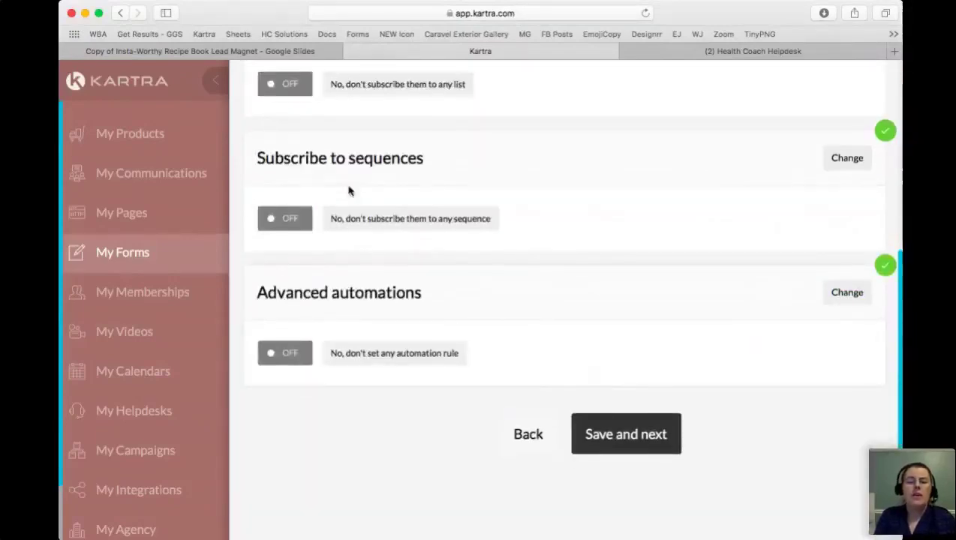
{"action": "left_click", "coordinate": [642, 436]}
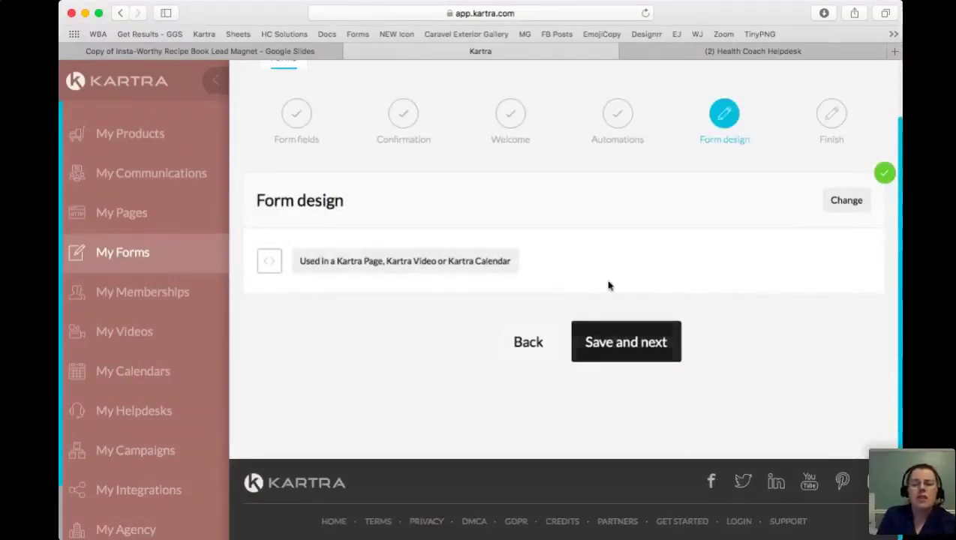
Step: Open the form design settings for editing and review where the form can be displayed
{"action": "left_click", "coordinate": [847, 201]}
{"action": "scroll", "coordinate": [448, 345], "scroll_direction": "down", "scroll_amount": 1}
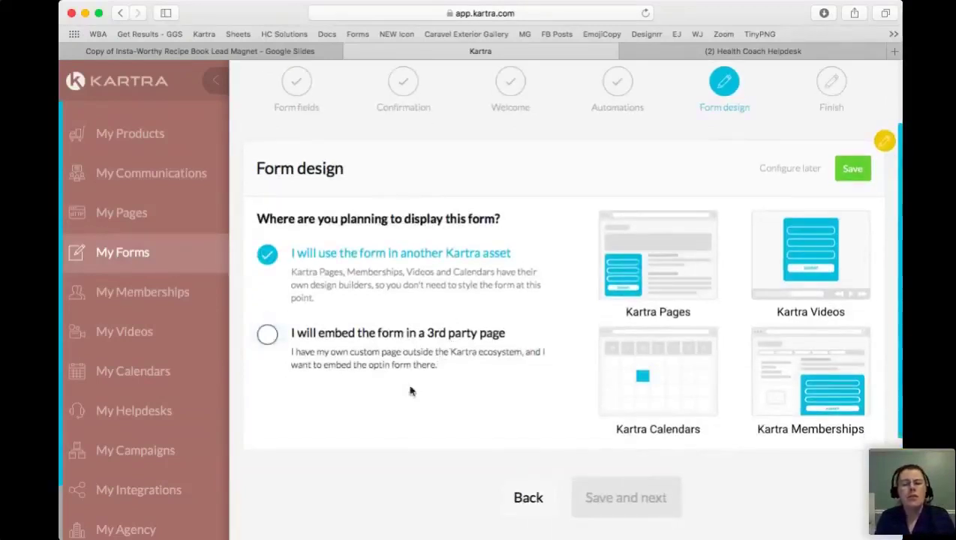
{"action": "scroll", "coordinate": [418, 351], "scroll_direction": "down", "scroll_amount": 2}
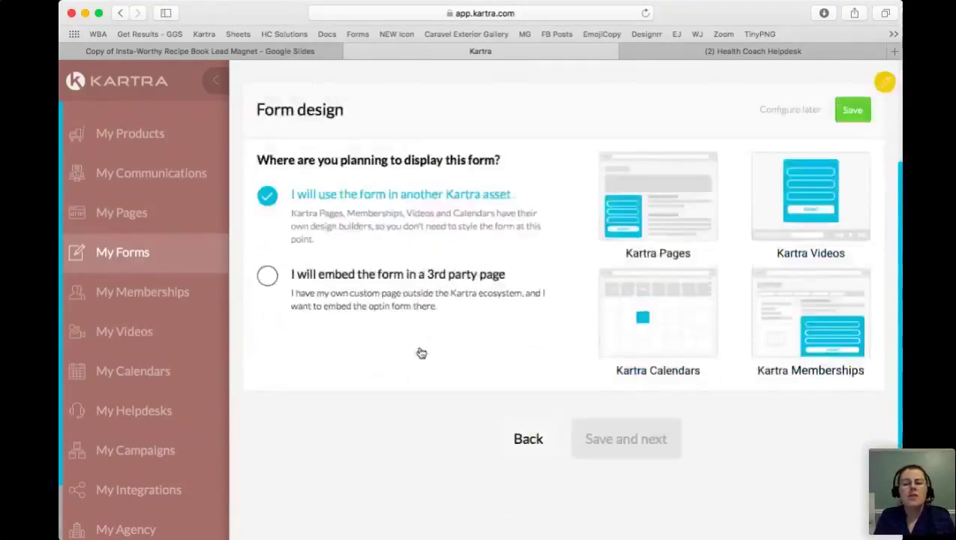
{"action": "scroll", "coordinate": [421, 353], "scroll_direction": "down", "scroll_amount": 1}
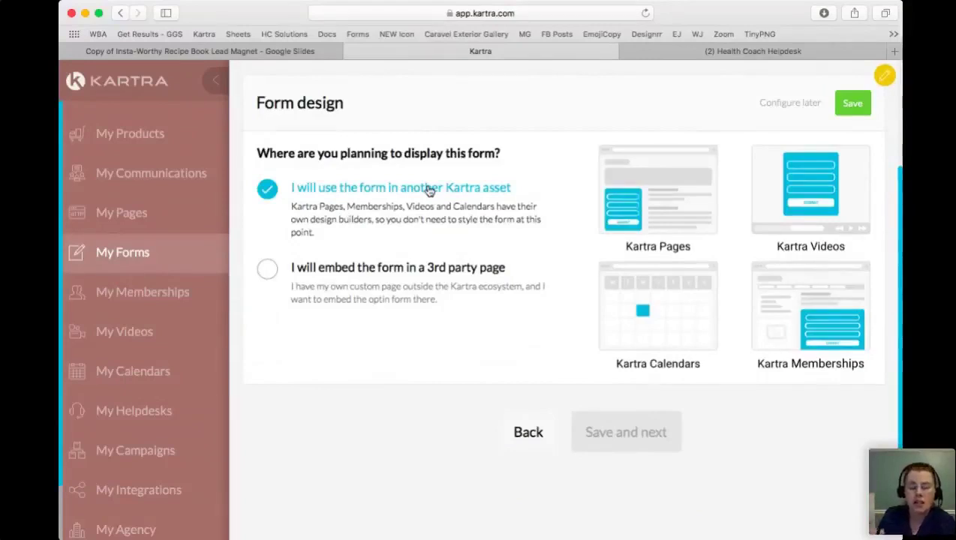
Step: Try the option to embed the form in a 3rd party page and view its form styling section
{"action": "left_click", "coordinate": [379, 285]}
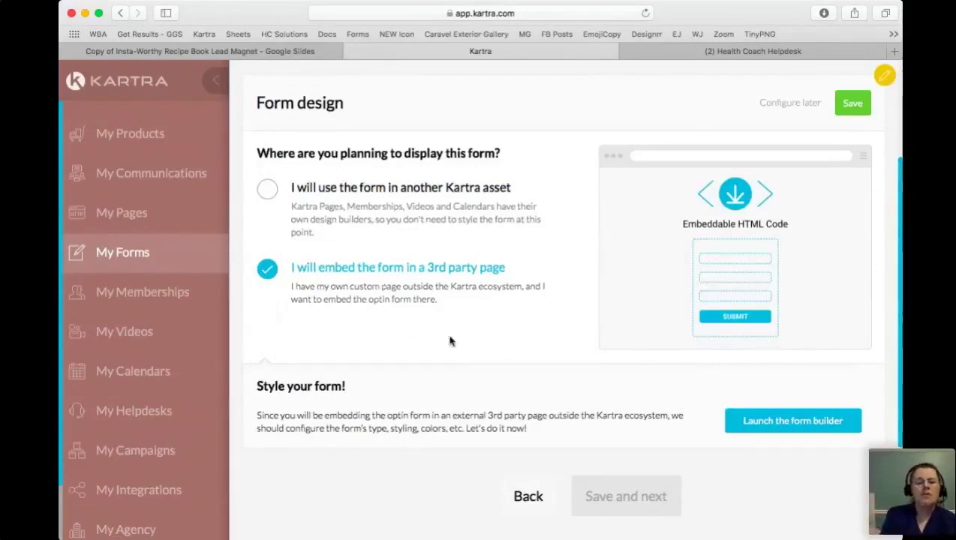
{"action": "scroll", "coordinate": [450, 338], "scroll_direction": "down", "scroll_amount": 1}
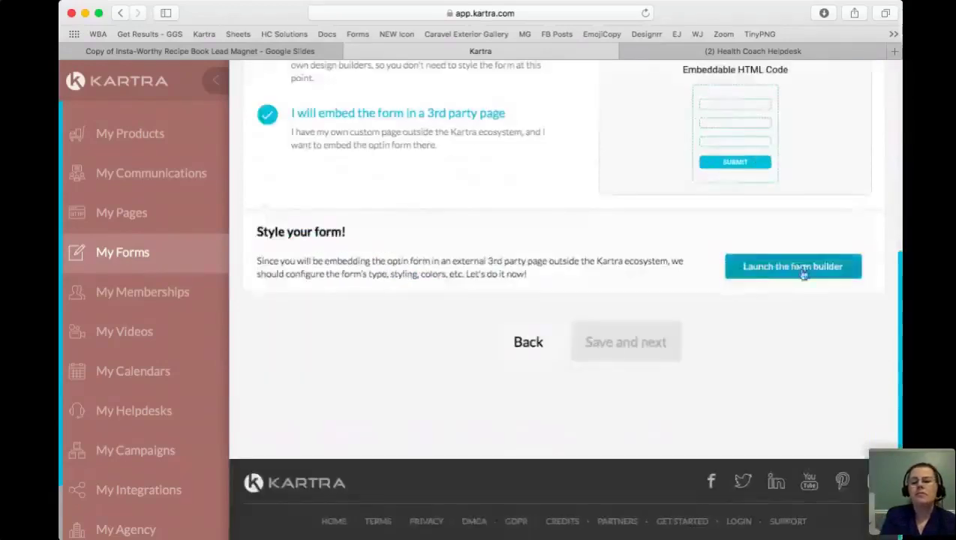
{"action": "scroll", "coordinate": [476, 171], "scroll_direction": "up", "scroll_amount": 3}
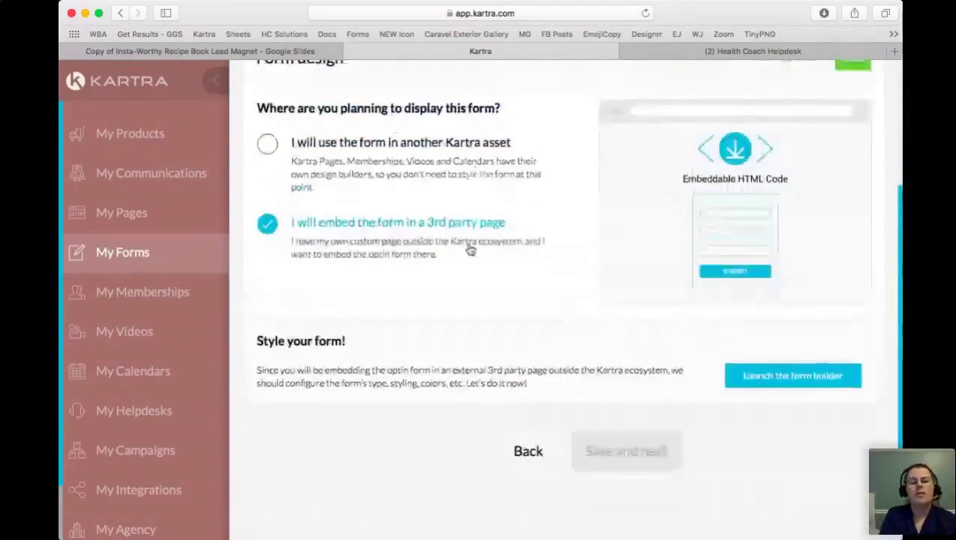
{"action": "scroll", "coordinate": [474, 195], "scroll_direction": "up", "scroll_amount": 2}
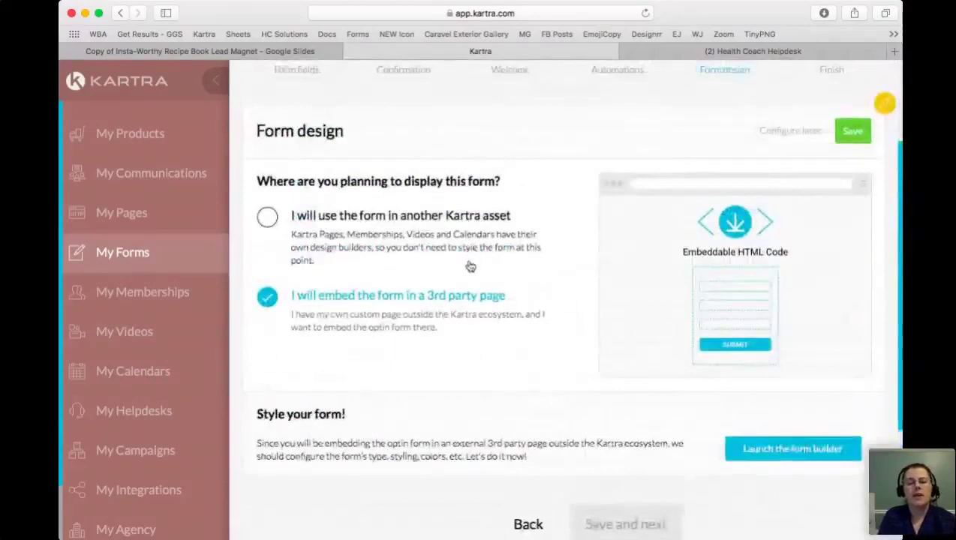
Step: Set the form to be used in another Kartra asset, save the design, and continue to the Finish stage
{"action": "left_click", "coordinate": [373, 236]}
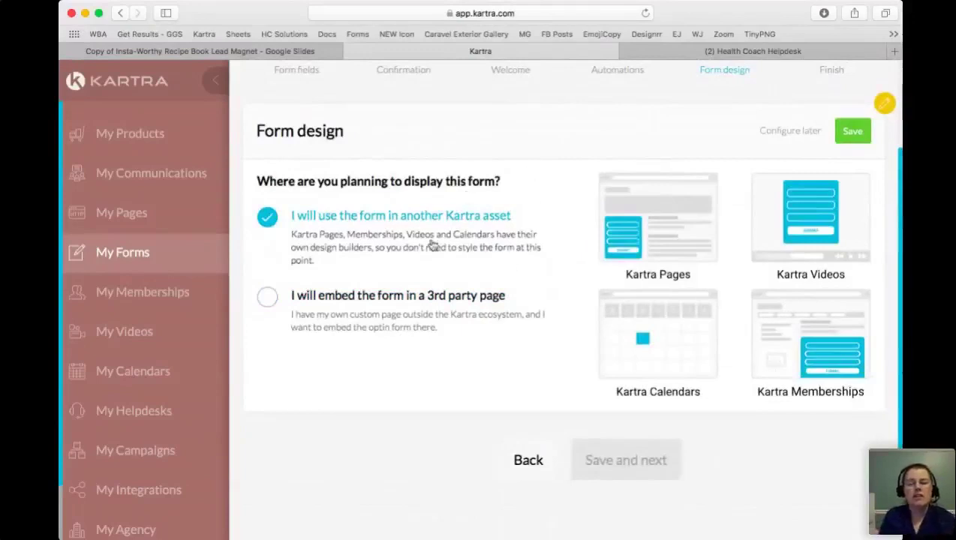
{"action": "left_click", "coordinate": [854, 135]}
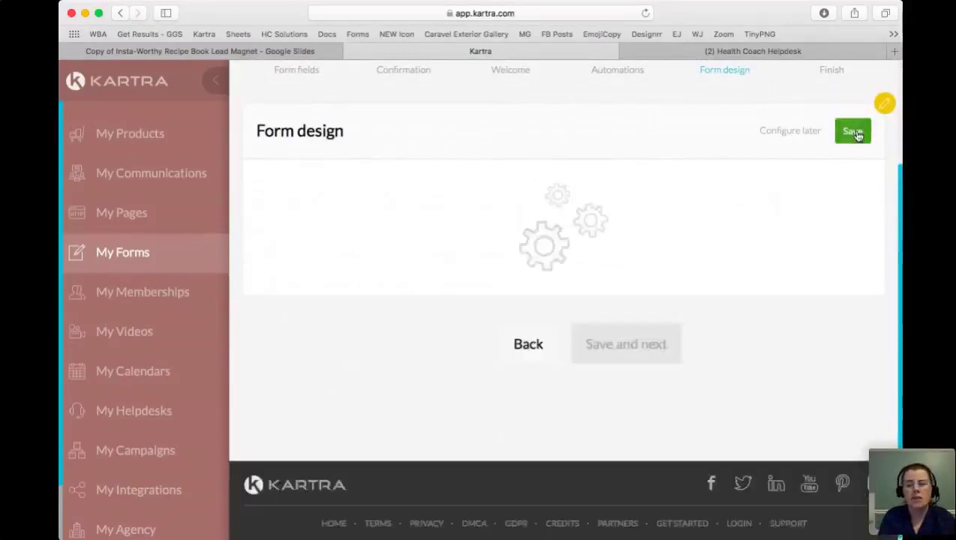
{"action": "left_click", "coordinate": [655, 343]}
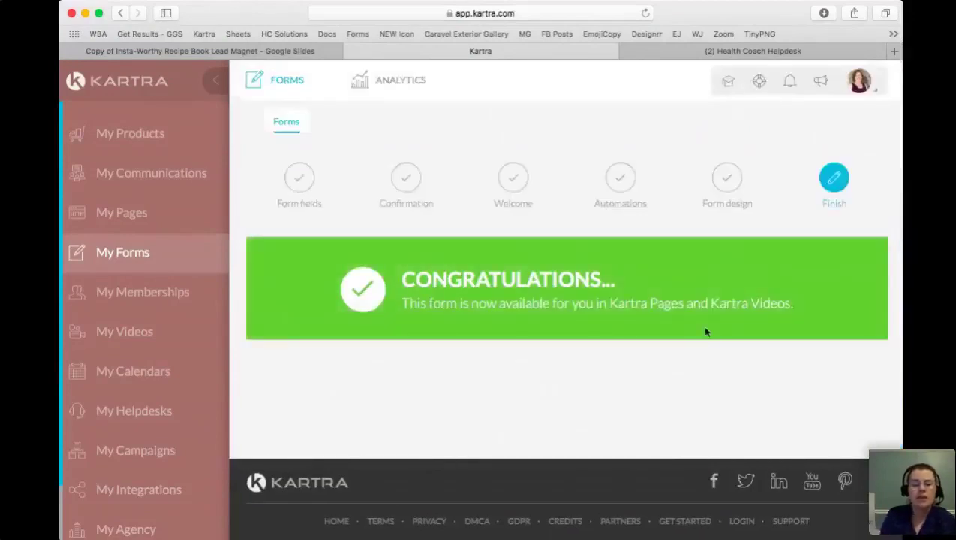
Step: Open the page "LM Social Media Posts clone" from the pages list for editing in the page builder
{"action": "left_click", "coordinate": [148, 217]}
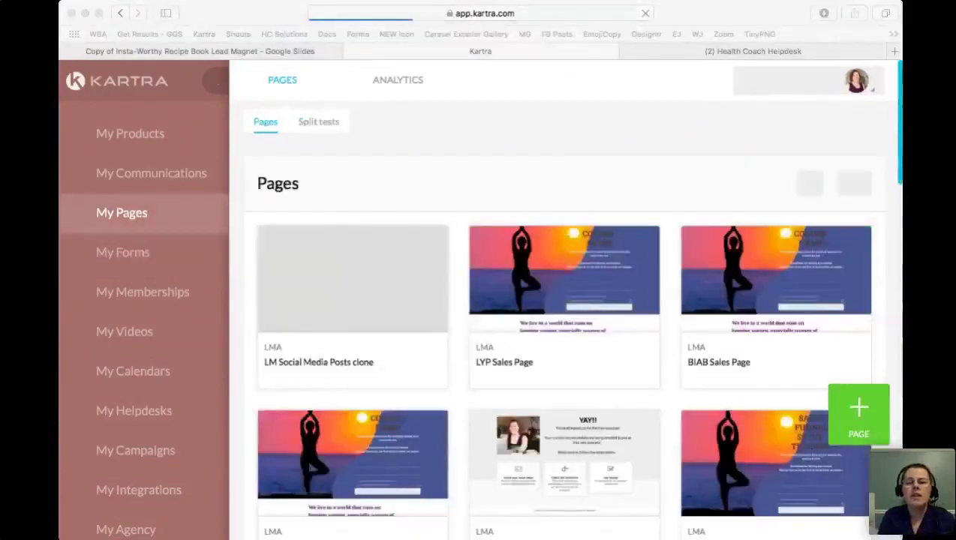
{"action": "left_click", "coordinate": [770, 9]}
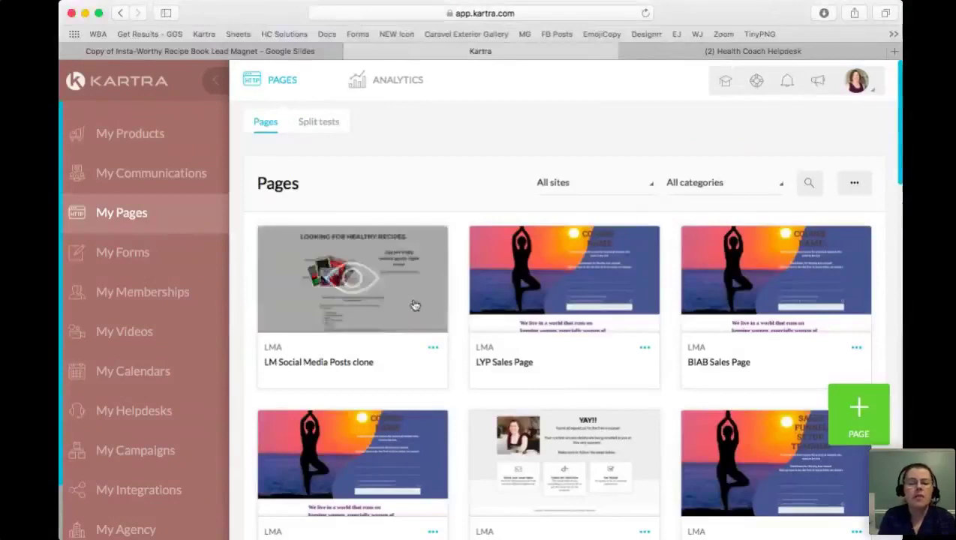
{"action": "left_click", "coordinate": [433, 350]}
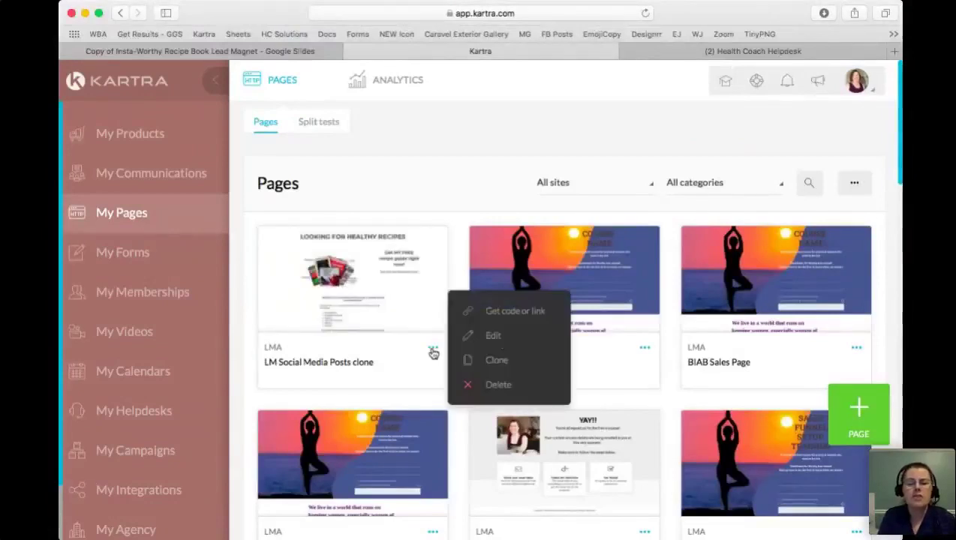
{"action": "left_click", "coordinate": [504, 337]}
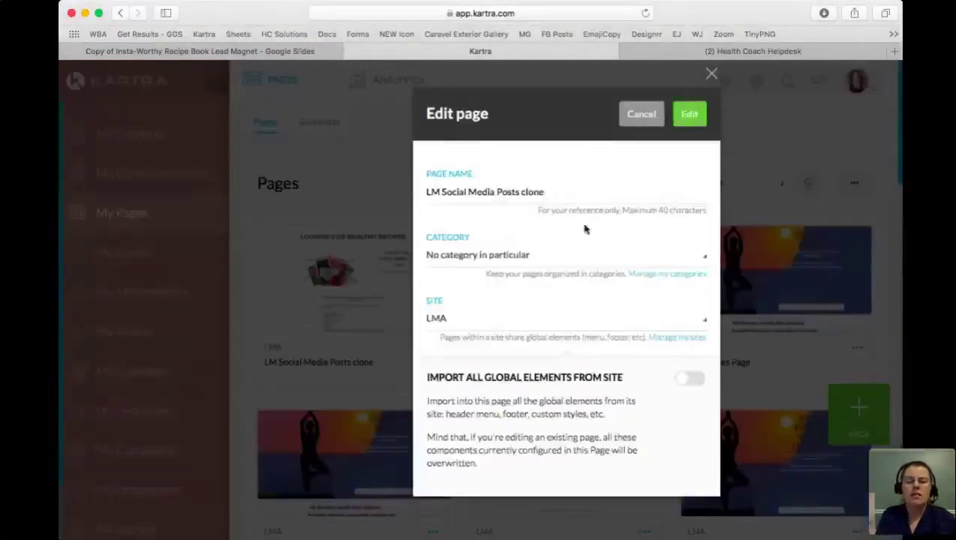
{"action": "left_click", "coordinate": [690, 117]}
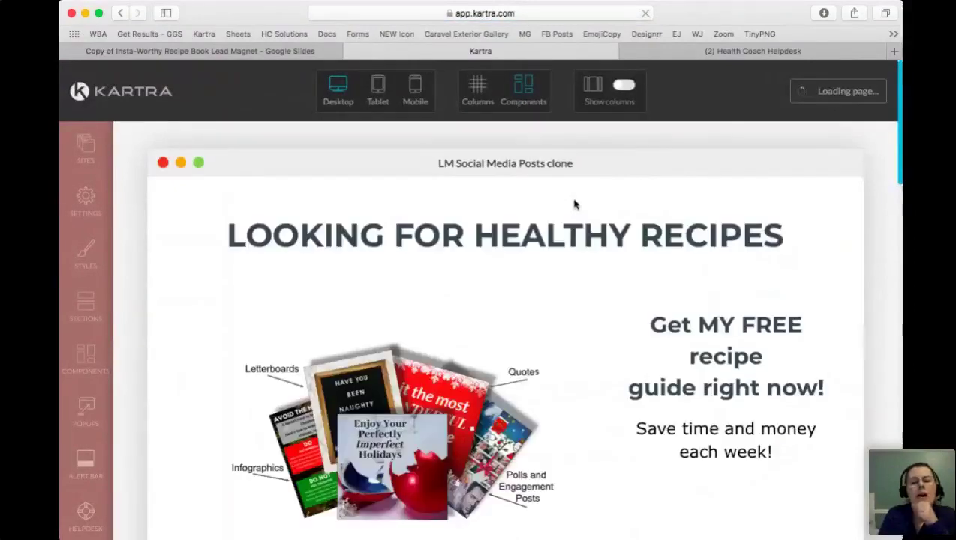
Step: Configure the page's form component to use the opt-in form "14-Day Free Fitness Trial"
{"action": "scroll", "coordinate": [563, 232], "scroll_direction": "down", "scroll_amount": 10}
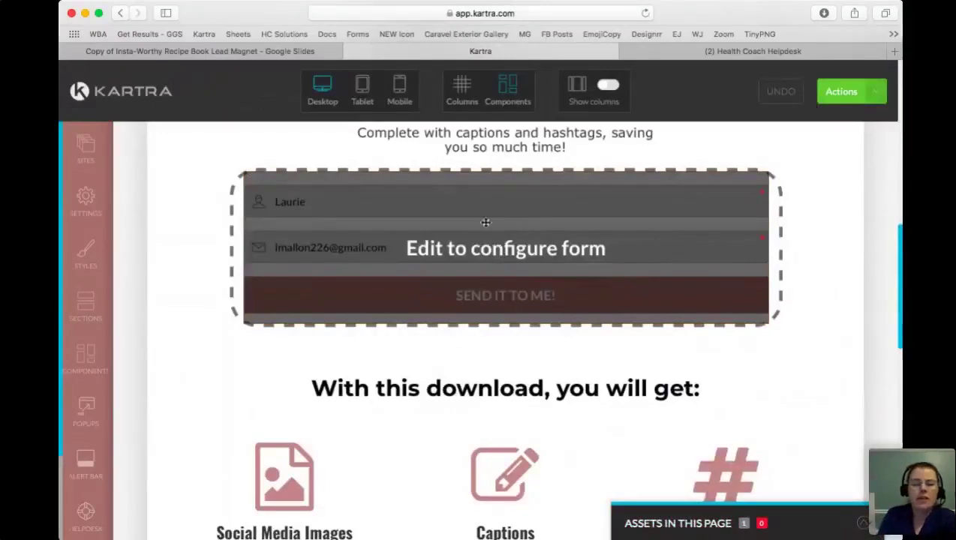
{"action": "mouse_move", "coordinate": [498, 176]}
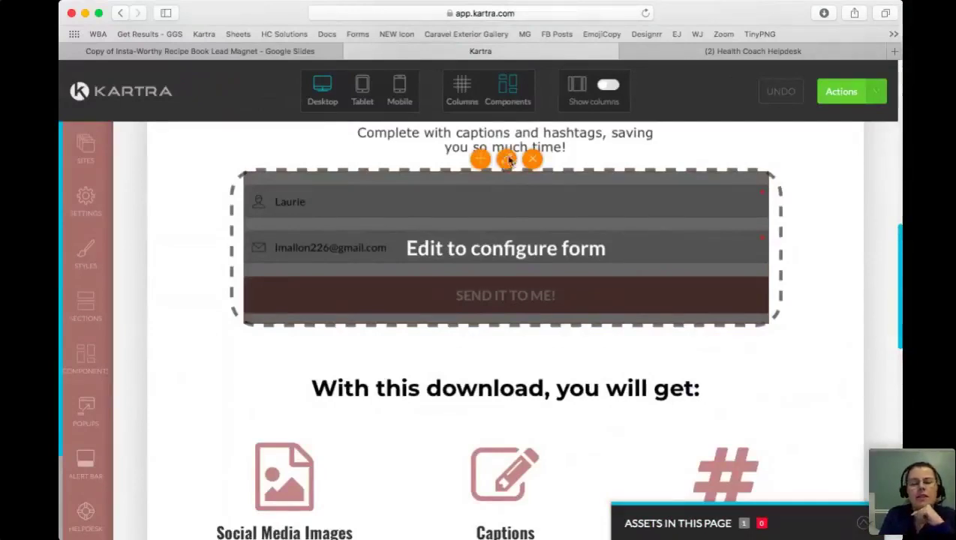
{"action": "left_click", "coordinate": [507, 159]}
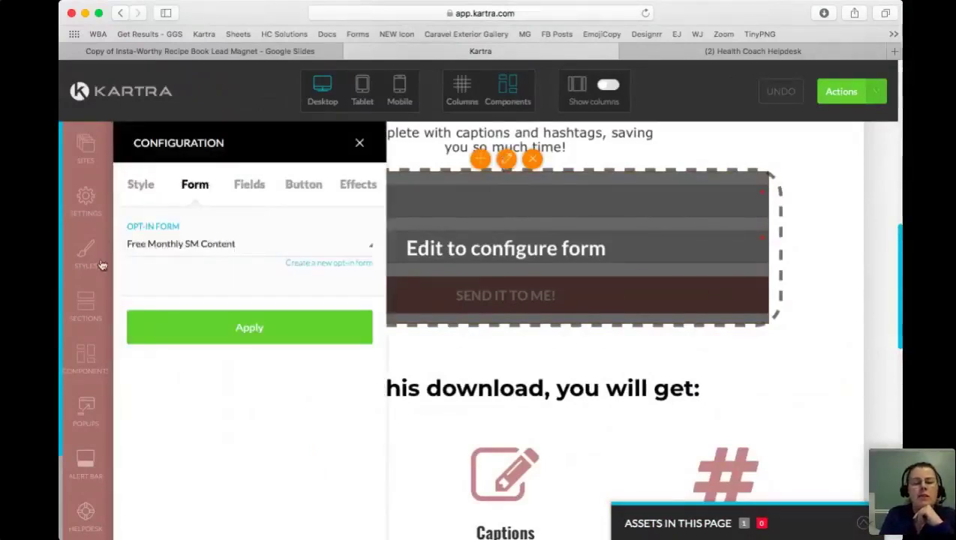
{"action": "left_click", "coordinate": [167, 250]}
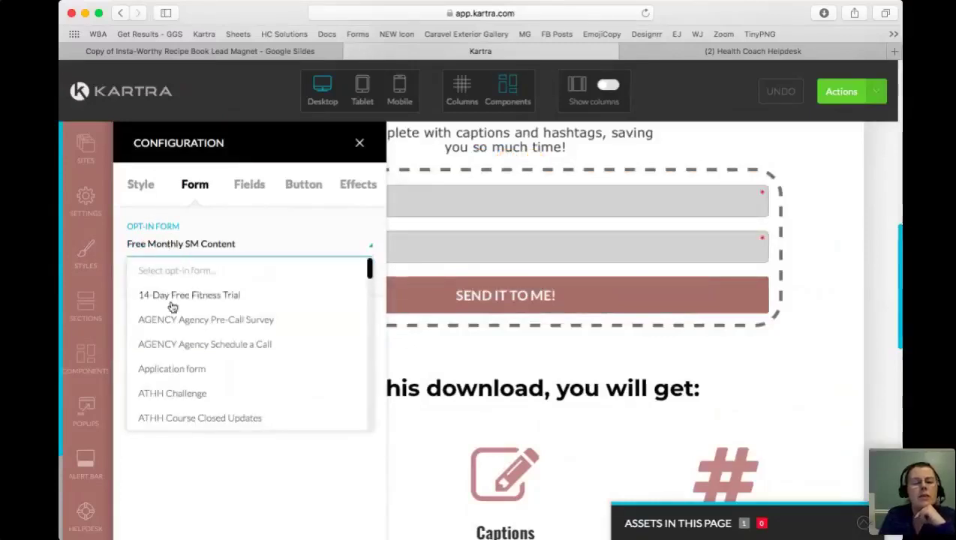
{"action": "scroll", "coordinate": [179, 374], "scroll_direction": "down", "scroll_amount": 1}
{"action": "scroll", "coordinate": [179, 374], "scroll_direction": "down", "scroll_amount": 8}
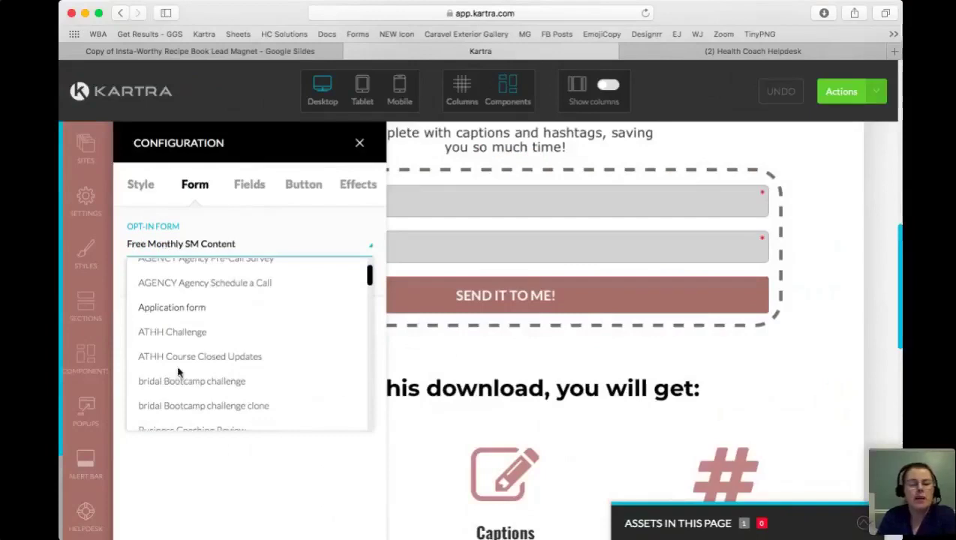
{"action": "scroll", "coordinate": [178, 374], "scroll_direction": "down", "scroll_amount": 4}
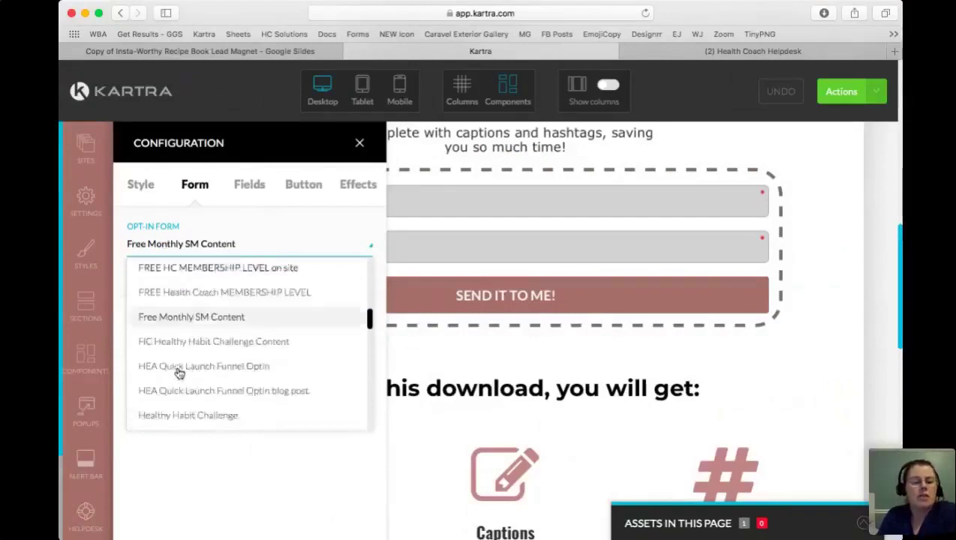
{"action": "scroll", "coordinate": [179, 374], "scroll_direction": "up", "scroll_amount": 15}
{"action": "left_click", "coordinate": [189, 299]}
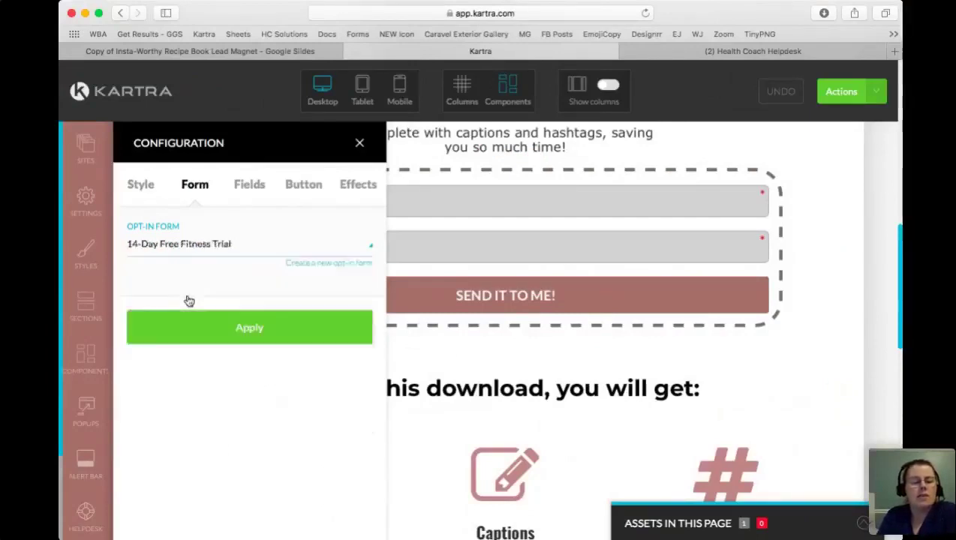
Step: Set the form's field background to white, rgb(255, 255, 255), and apply it
{"action": "left_click", "coordinate": [145, 184]}
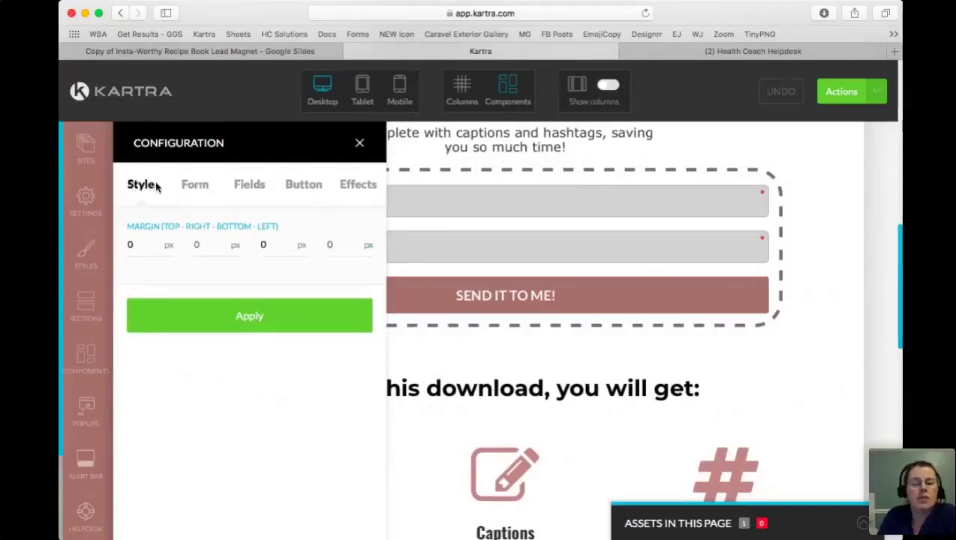
{"action": "left_click", "coordinate": [249, 185]}
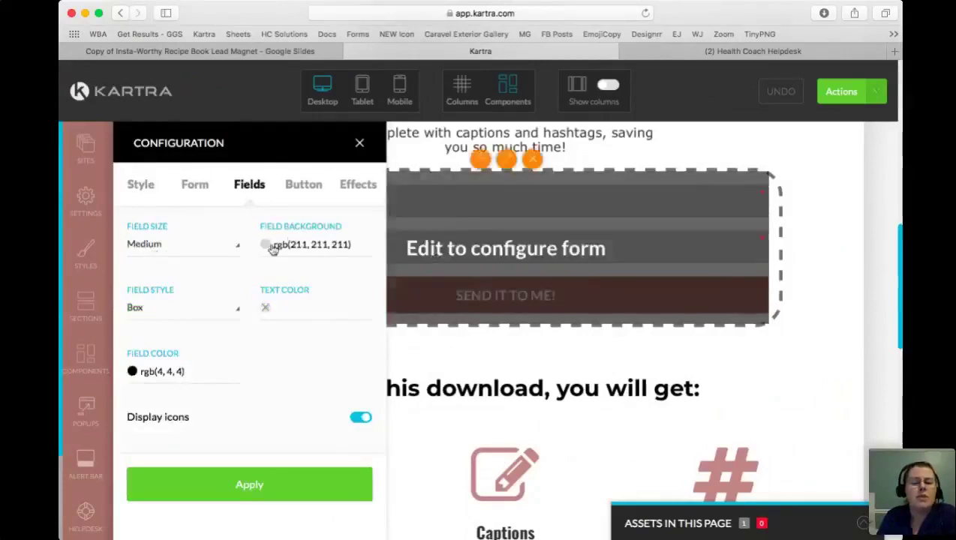
{"action": "left_click", "coordinate": [267, 247]}
{"action": "left_click_drag", "start_coordinate": [273, 285], "coordinate": [265, 261]}
{"action": "left_click", "coordinate": [265, 260]}
{"action": "left_click", "coordinate": [241, 501]}
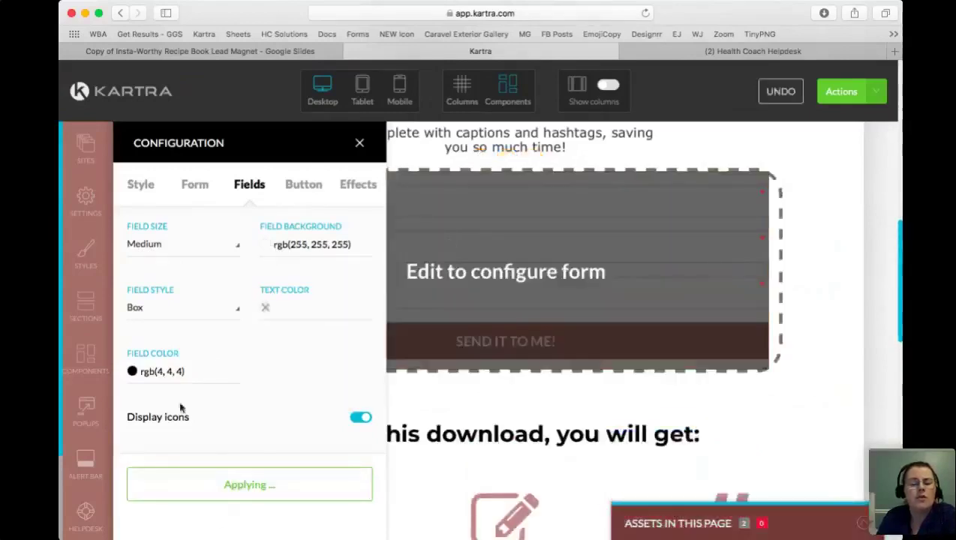
Step: Set the form's field color to rgb(182, 30, 30) and its field style to Line, applying both changes
{"action": "left_click", "coordinate": [133, 372]}
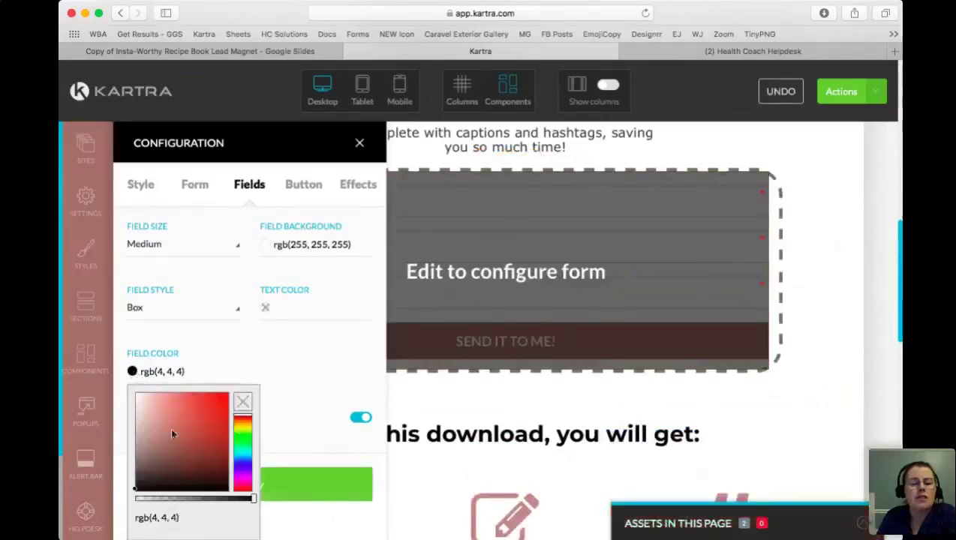
{"action": "left_click", "coordinate": [213, 425]}
{"action": "left_click", "coordinate": [299, 487]}
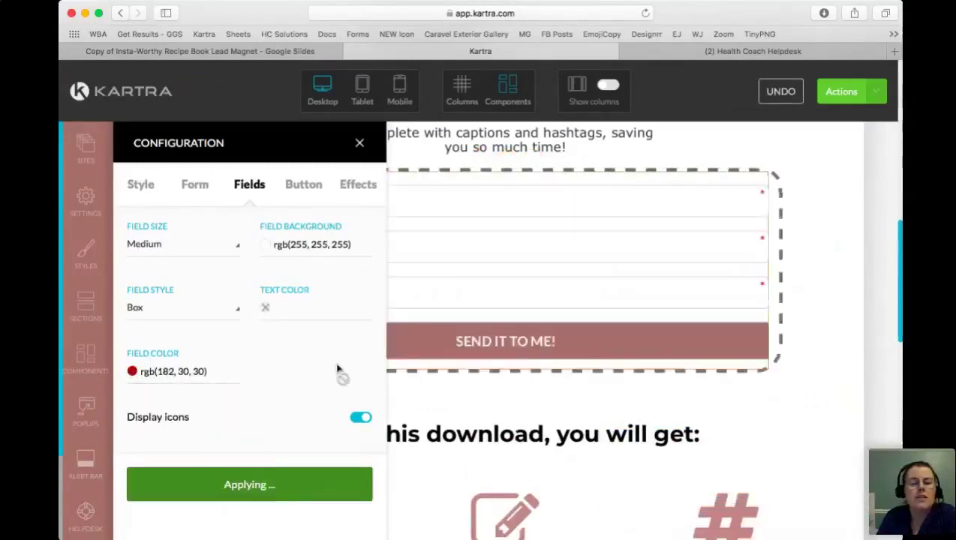
{"action": "left_click", "coordinate": [289, 309]}
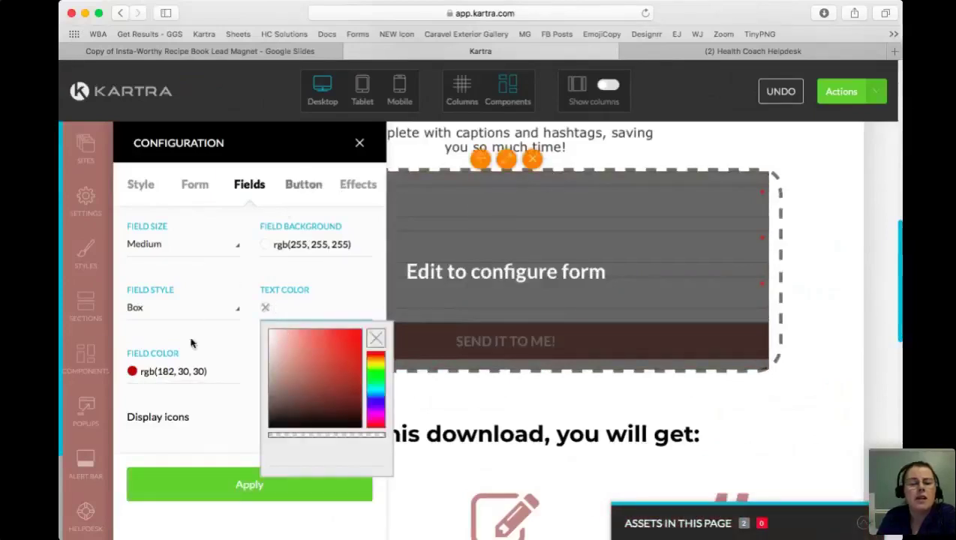
{"action": "left_click", "coordinate": [140, 309]}
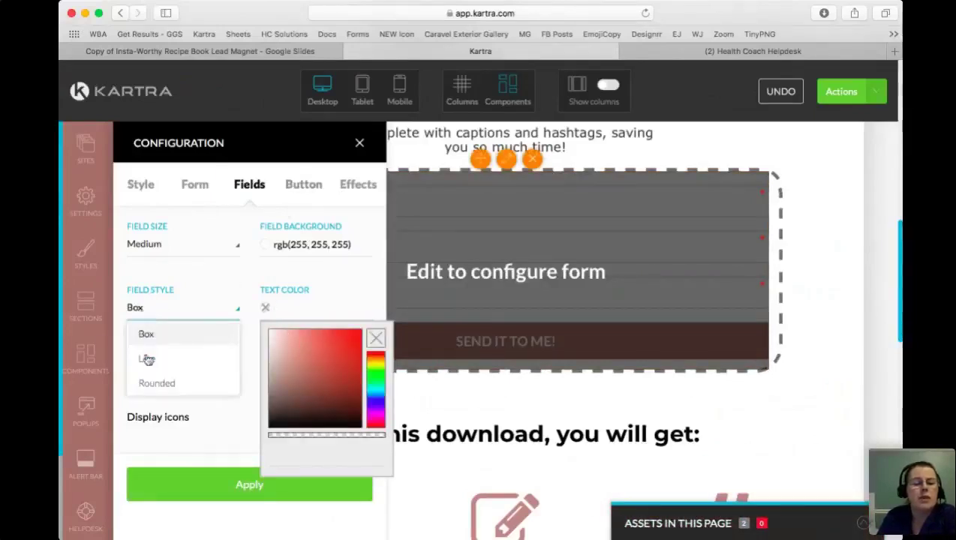
{"action": "left_click", "coordinate": [149, 362]}
{"action": "left_click", "coordinate": [223, 491]}
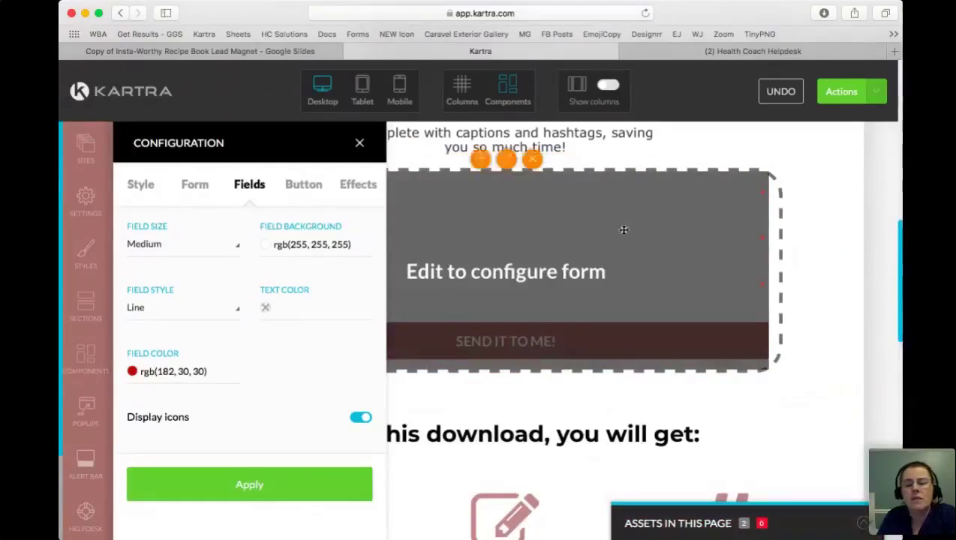
Step: Review the form button's text, corner, shadow and background color options
{"action": "left_click", "coordinate": [297, 189]}
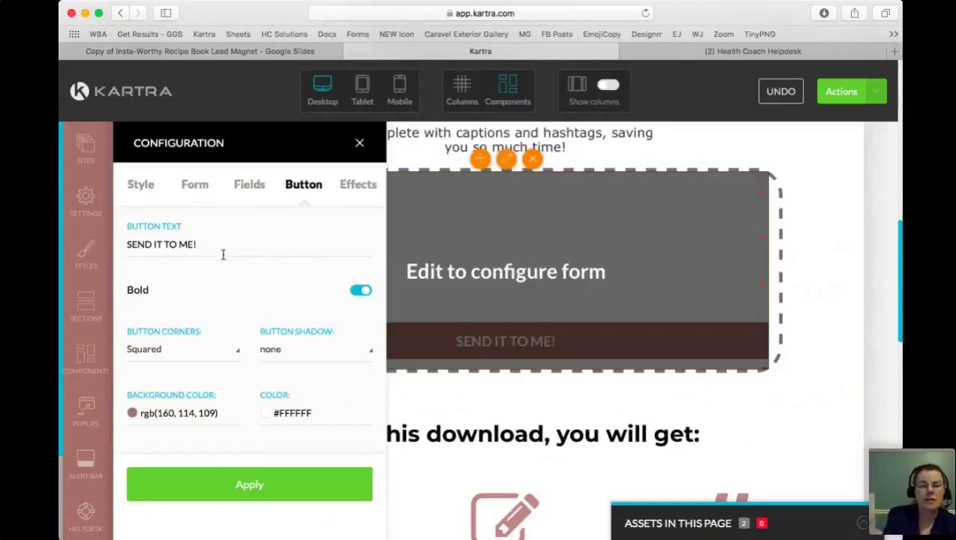
{"action": "left_click_drag", "start_coordinate": [216, 243], "coordinate": [120, 242]}
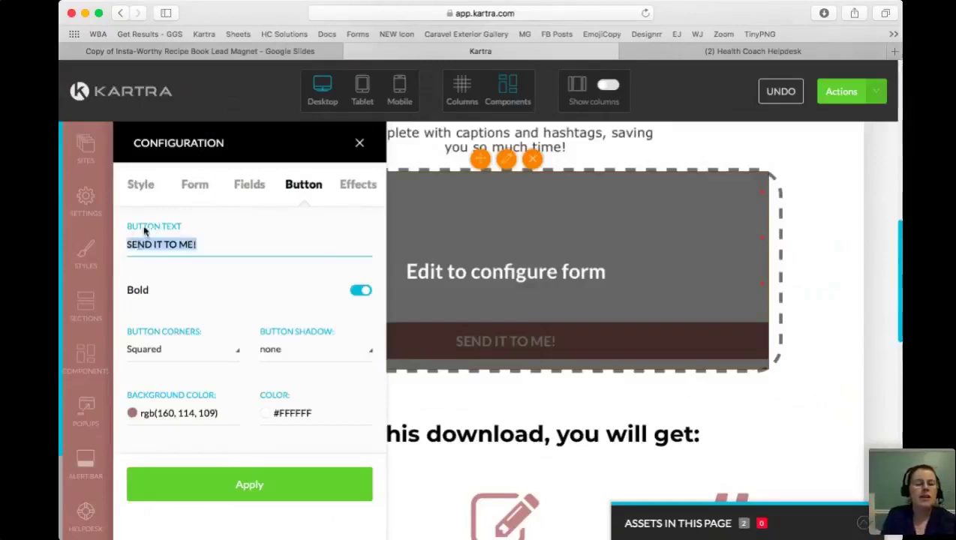
{"action": "left_click", "coordinate": [169, 351]}
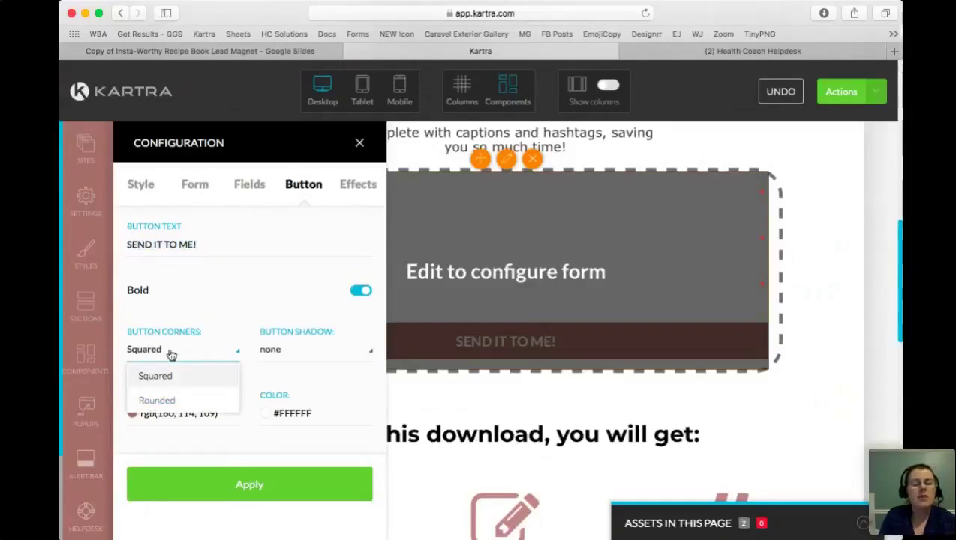
{"action": "left_click", "coordinate": [314, 353]}
{"action": "left_click", "coordinate": [184, 414]}
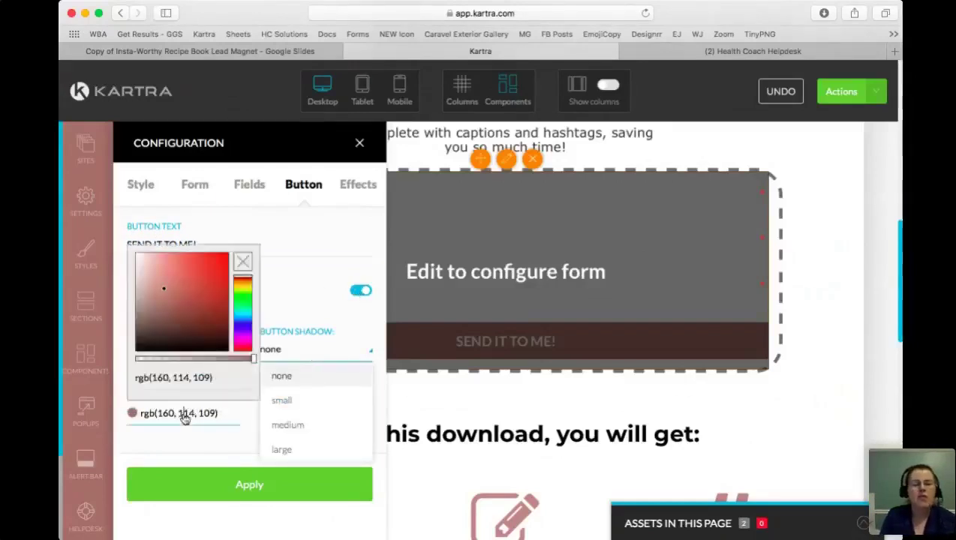
{"action": "left_click", "coordinate": [308, 233]}
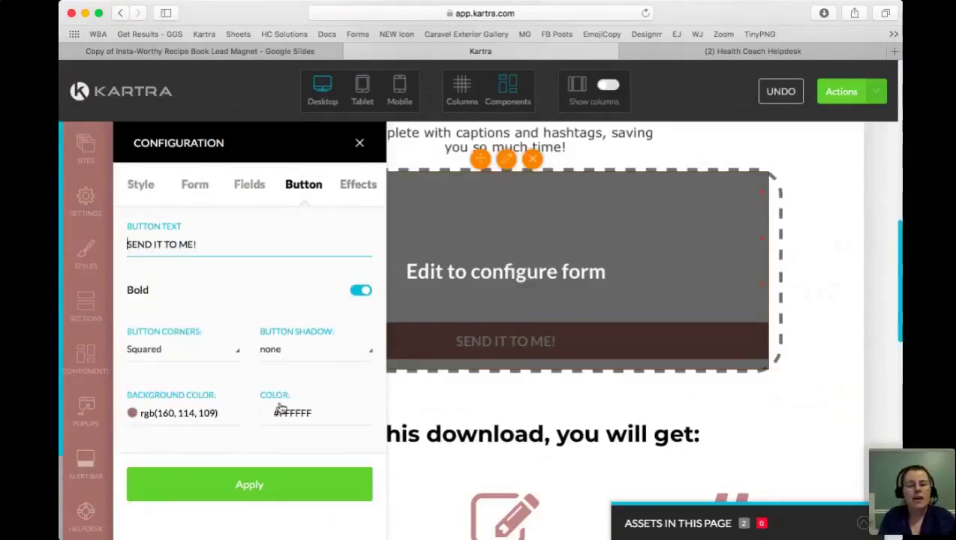
Step: Preview the Shake effect on the form, apply the form configuration and close it
{"action": "left_click", "coordinate": [353, 186]}
{"action": "scroll", "coordinate": [269, 303], "scroll_direction": "down", "scroll_amount": 5}
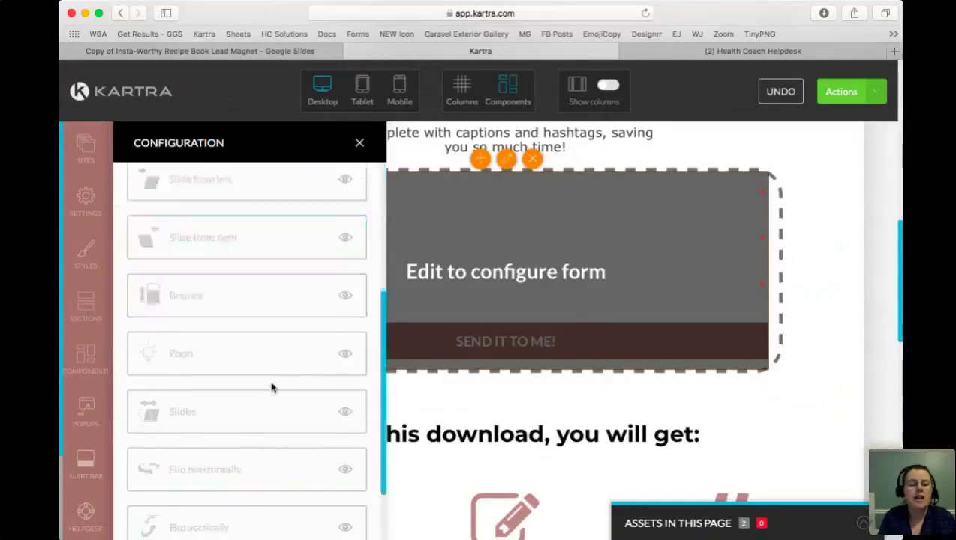
{"action": "left_click", "coordinate": [344, 333]}
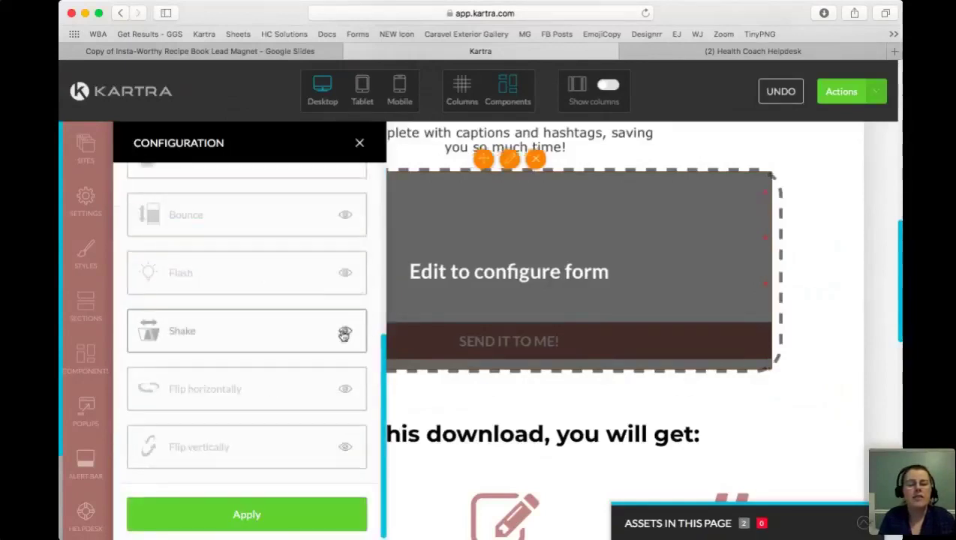
{"action": "scroll", "coordinate": [331, 318], "scroll_direction": "up", "scroll_amount": 3}
{"action": "scroll", "coordinate": [316, 418], "scroll_direction": "down", "scroll_amount": 3}
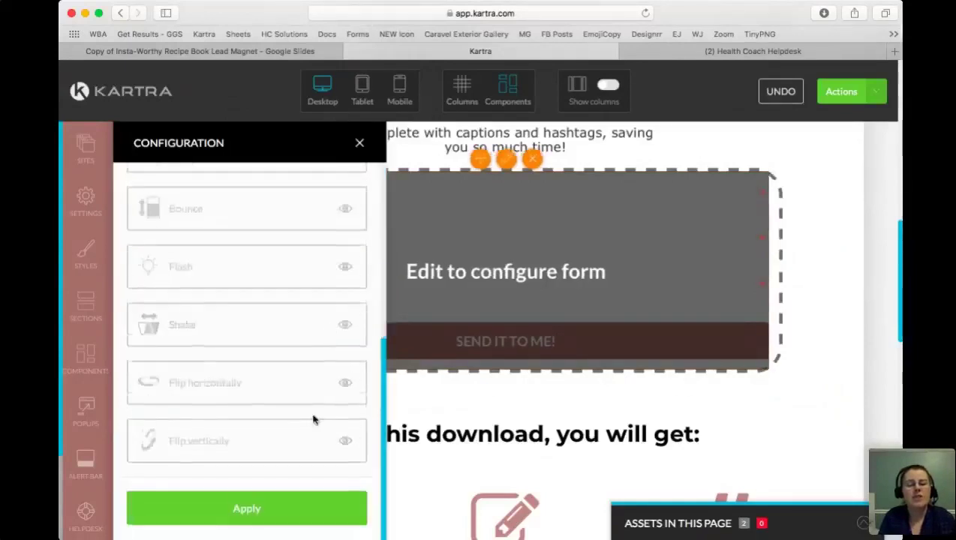
{"action": "left_click", "coordinate": [286, 522]}
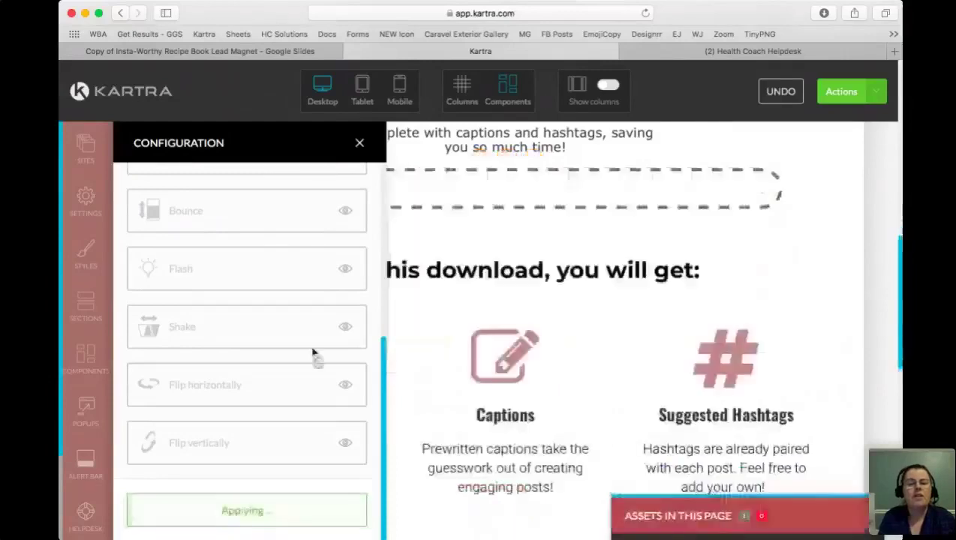
{"action": "left_click", "coordinate": [359, 145]}
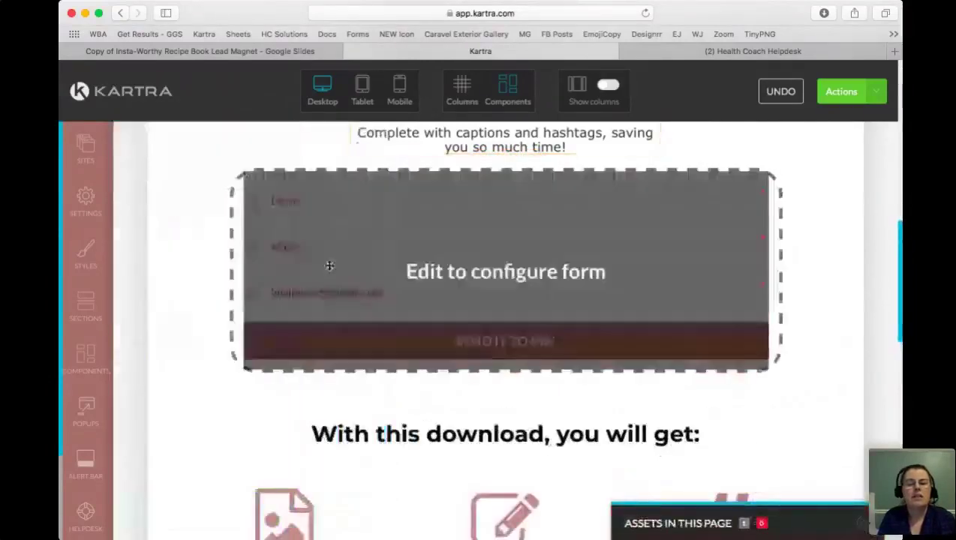
Step: Publish the page live, get its direct page link and select the link's full text
{"action": "scroll", "coordinate": [550, 310], "scroll_direction": "down", "scroll_amount": 5}
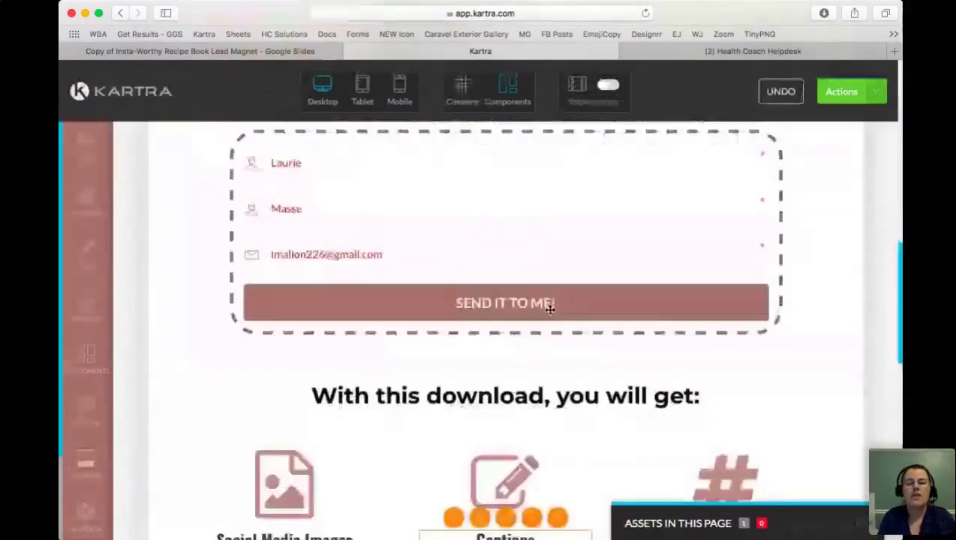
{"action": "left_click", "coordinate": [841, 91]}
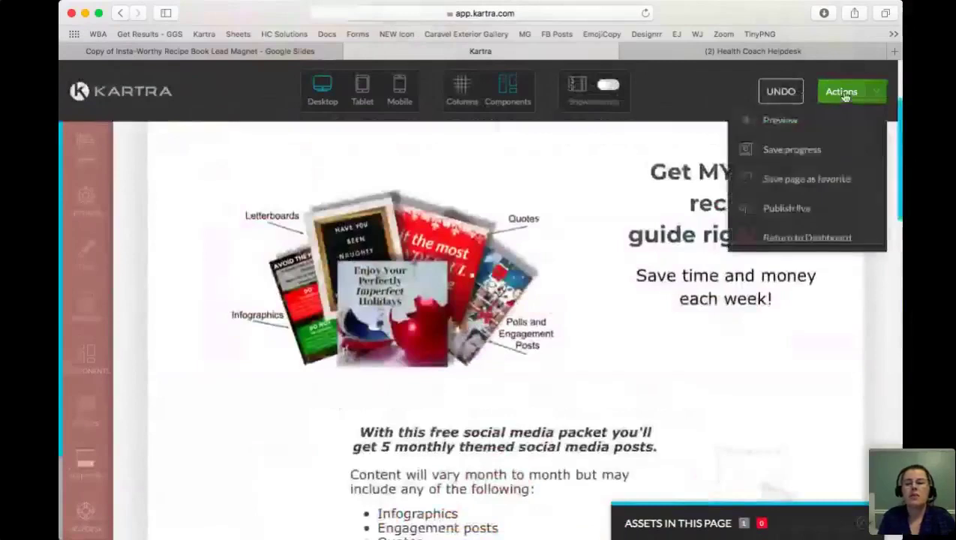
{"action": "left_click", "coordinate": [786, 209]}
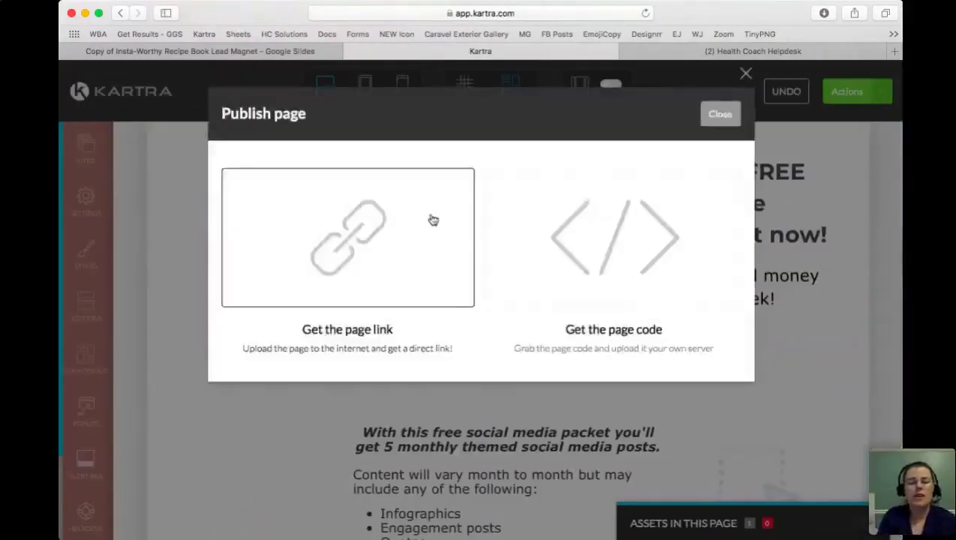
{"action": "left_click", "coordinate": [433, 215]}
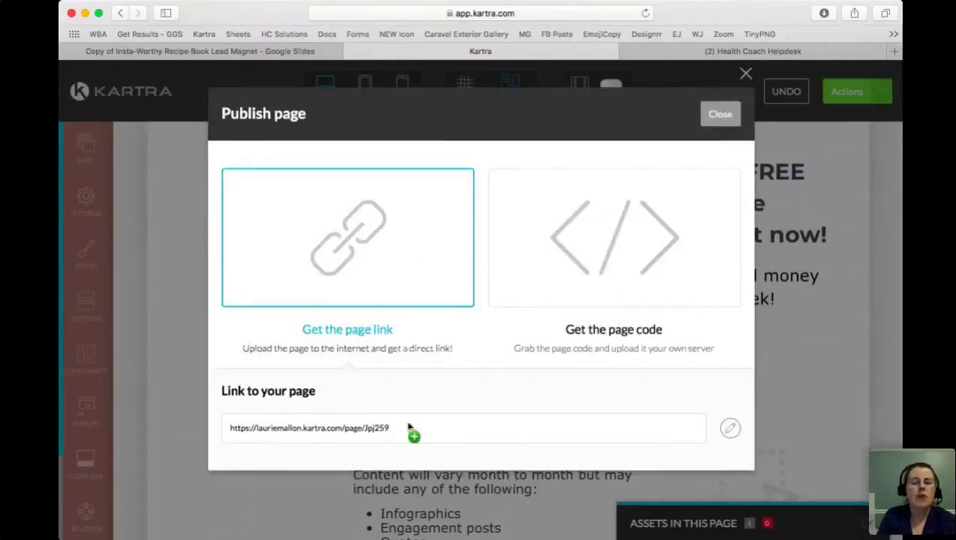
{"action": "left_click_drag", "start_coordinate": [412, 430], "coordinate": [217, 421]}
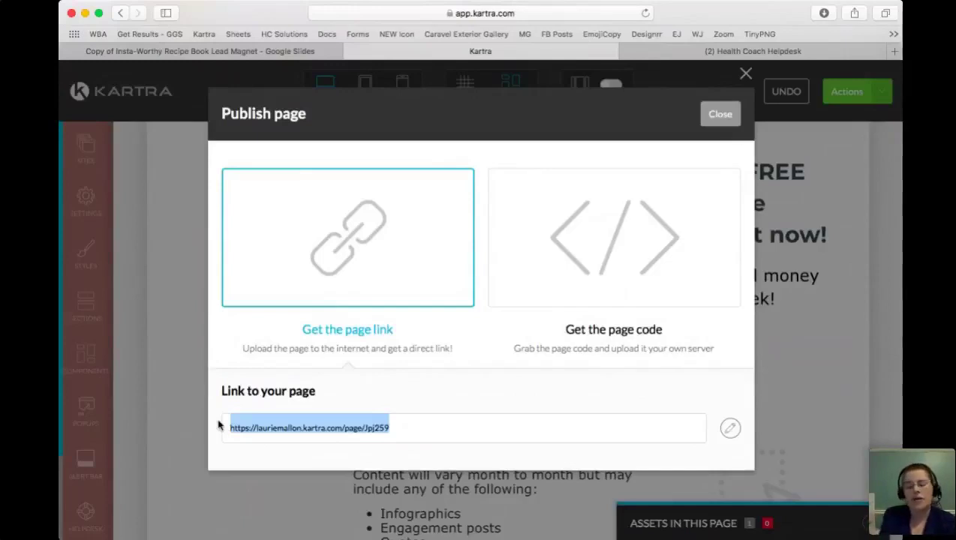
{"action": "left_click_drag", "start_coordinate": [368, 429], "coordinate": [67, 254]}
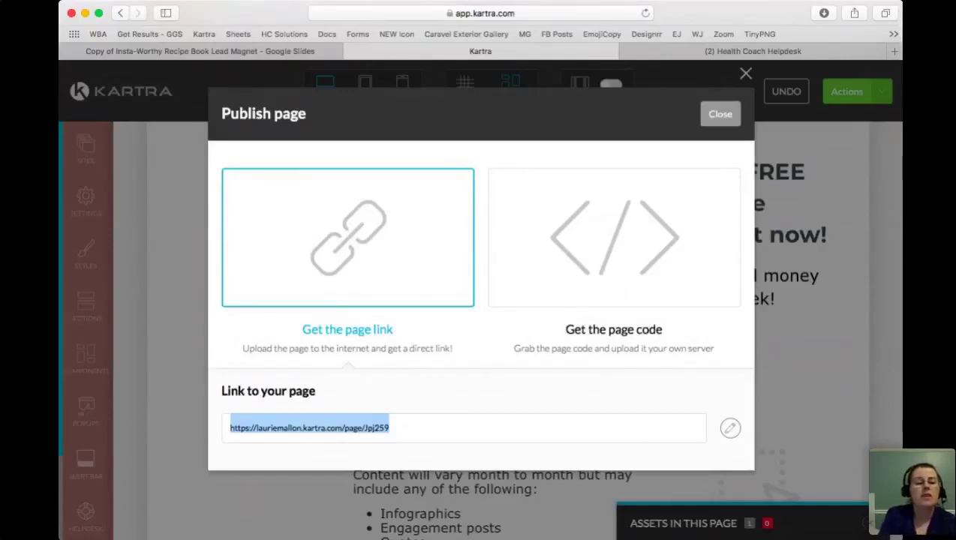
{"action": "key", "text": "super+Tab"}
{"action": "left_click", "coordinate": [818, 293]}
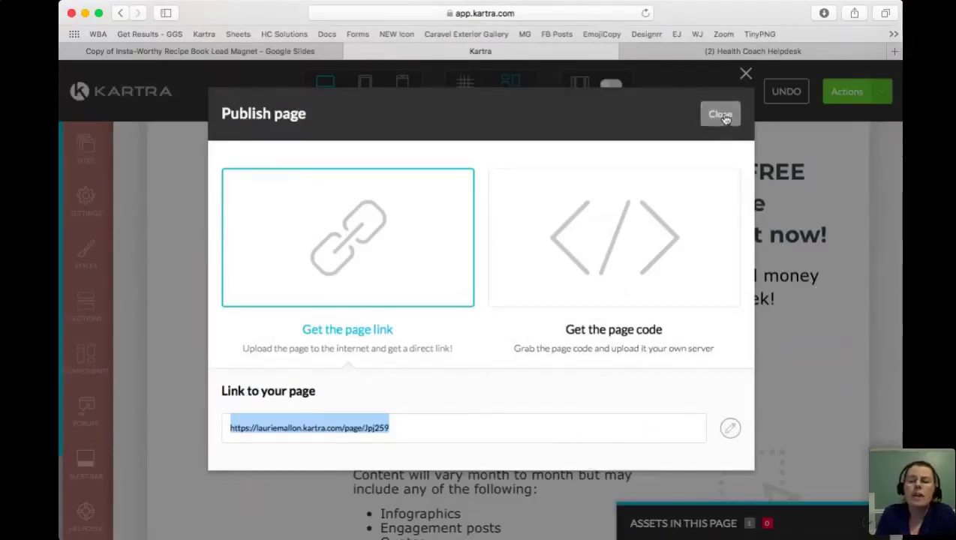
Step: Edit the page link to use the custom www domain and select the link's ending for replacement
{"action": "left_click", "coordinate": [730, 427]}
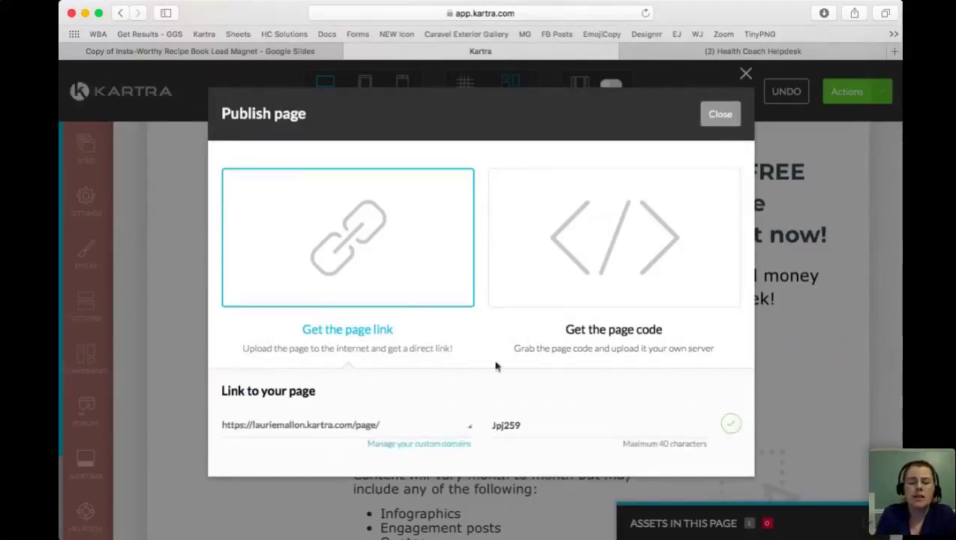
{"action": "left_click", "coordinate": [469, 426]}
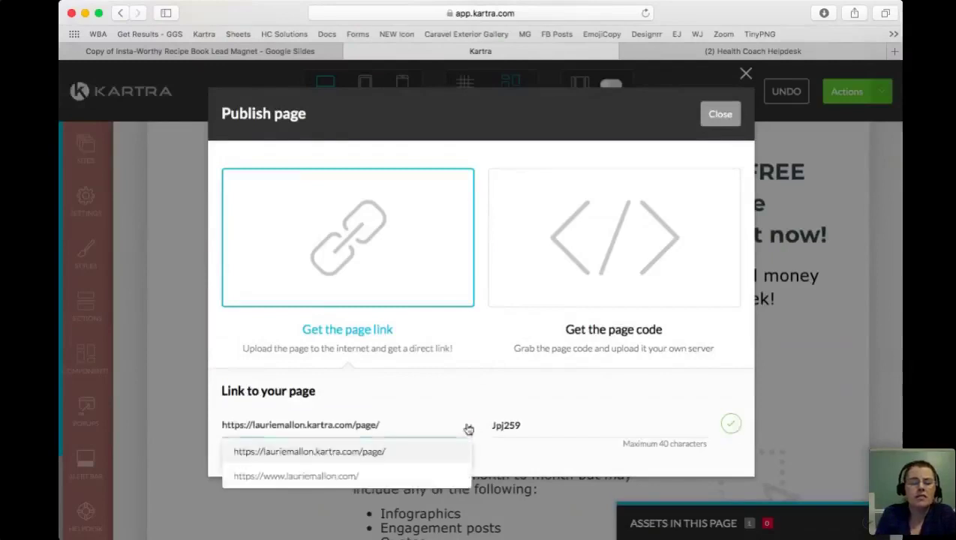
{"action": "left_click", "coordinate": [360, 477]}
{"action": "left_click", "coordinate": [367, 431]}
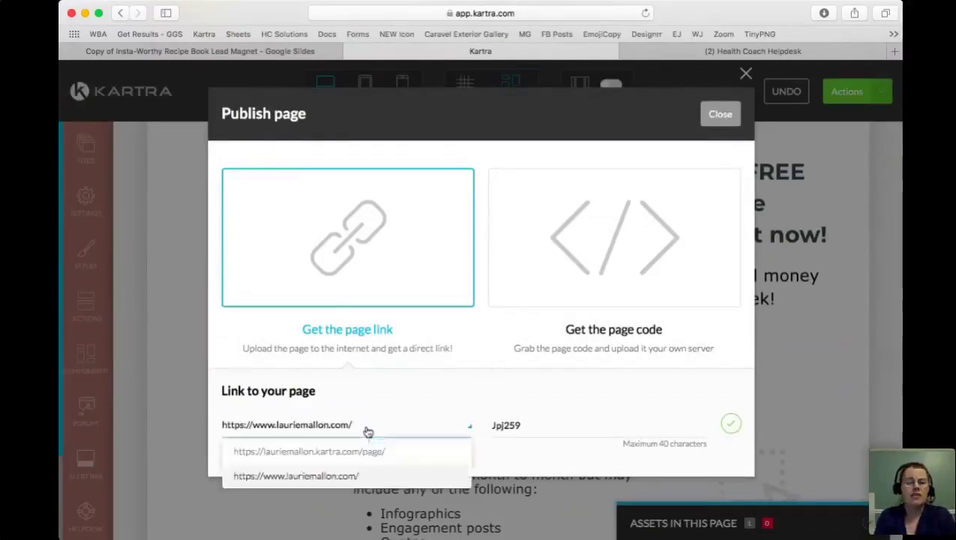
{"action": "left_click_drag", "start_coordinate": [522, 427], "coordinate": [493, 428]}
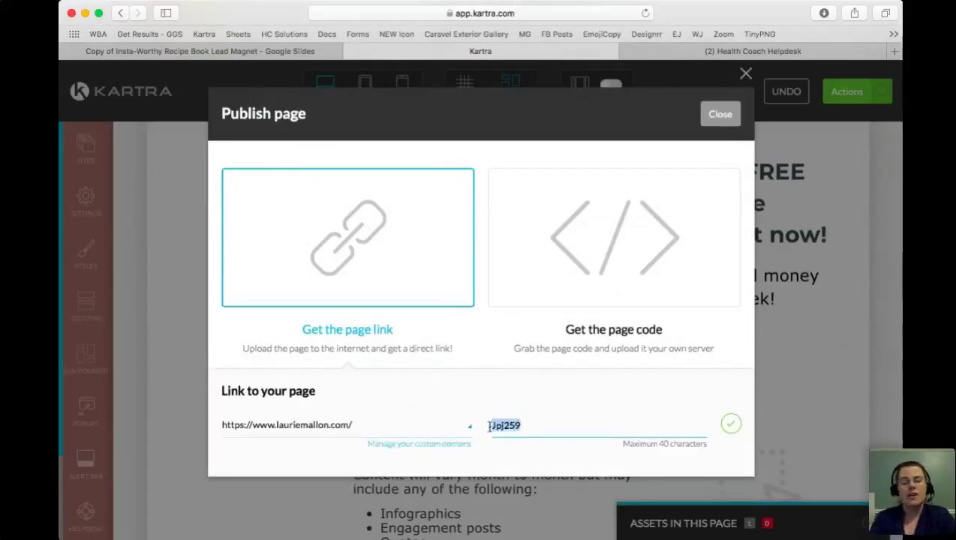
{"action": "type", "text": "freerece"}
{"action": "key", "text": "BackSpace"}
{"action": "key", "text": "BackSpace"}
{"action": "key", "text": "BackSpace"}
{"action": "key", "text": "BackSpace"}
{"action": "key", "text": "BackSpace"}
{"action": "key", "text": "BackSpace"}
{"action": "key", "text": "BackSpace"}
{"action": "key", "text": "BackSpace"}
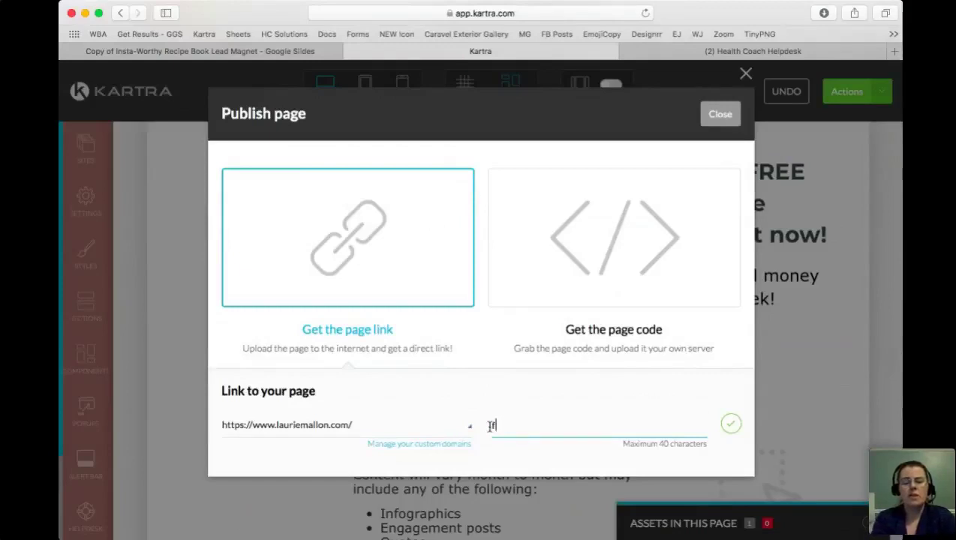
Step: Set the page link's ending to recipebook, confirm the new link and close the publishing dialog
{"action": "type", "text": "recipebook"}
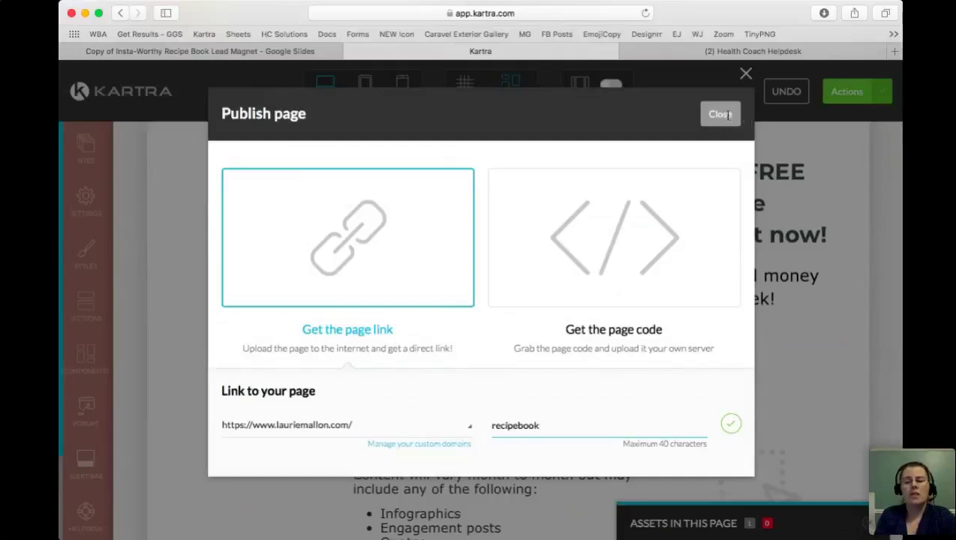
{"action": "left_click", "coordinate": [732, 423]}
{"action": "left_click", "coordinate": [721, 113]}
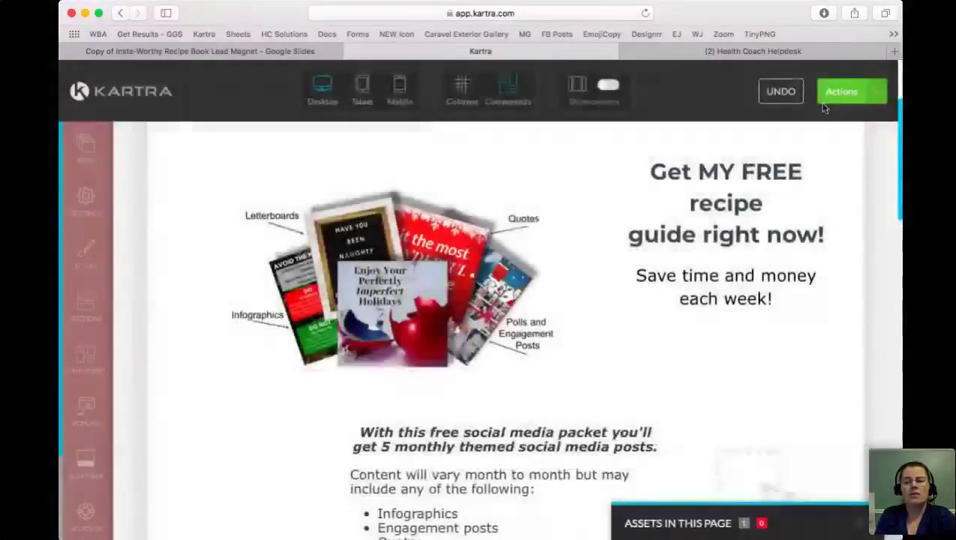
Step: Save the landing page's contents using the page actions
{"action": "left_click", "coordinate": [829, 96]}
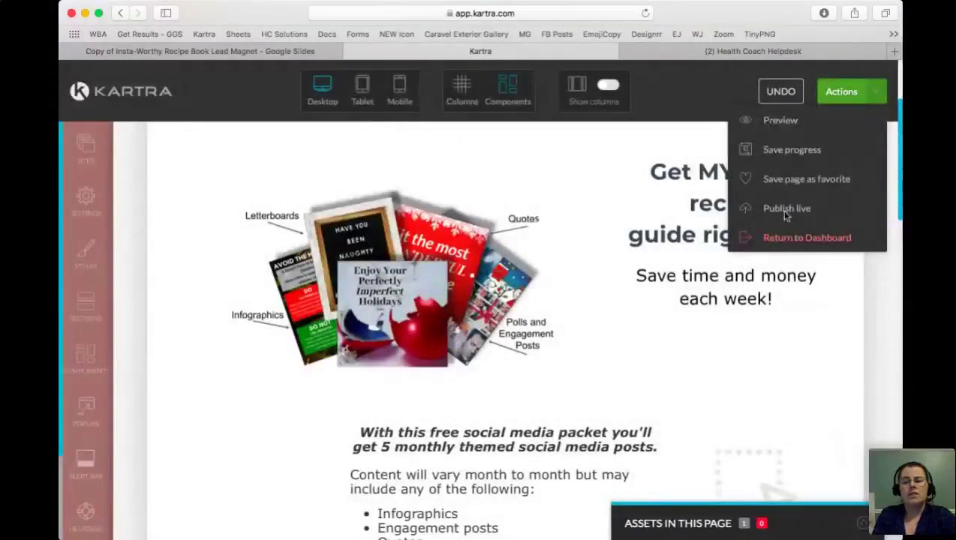
{"action": "scroll", "coordinate": [784, 216], "scroll_direction": "up", "scroll_amount": 2}
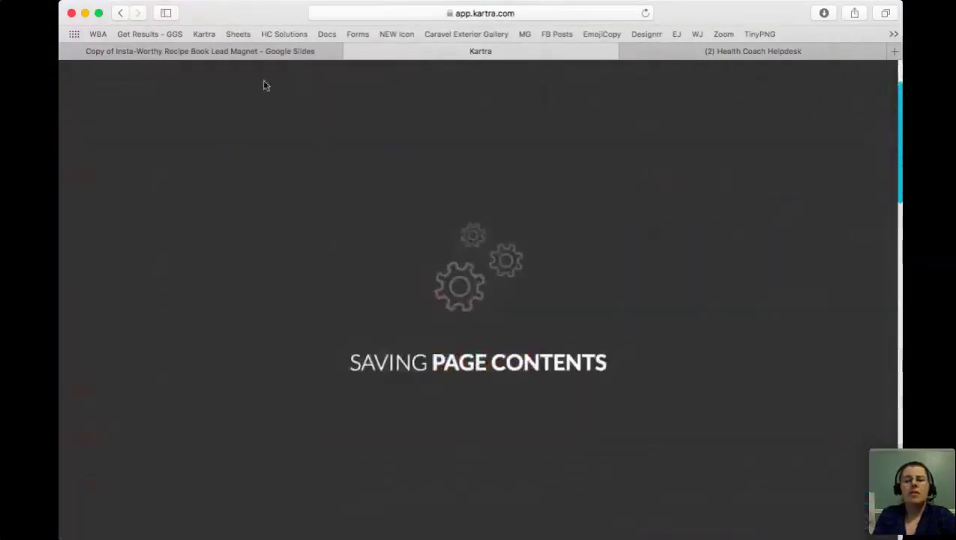